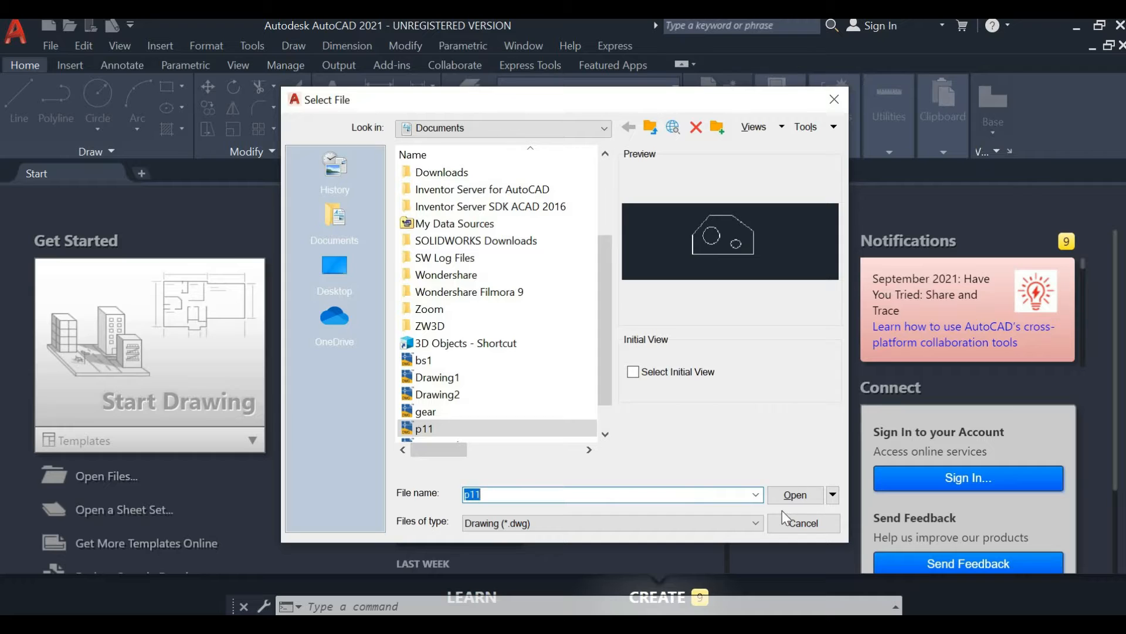
Step: Open the p11 drawing and place a linear dimension above the plate's short top edge
{"action": "left_click", "coordinate": [791, 496]}
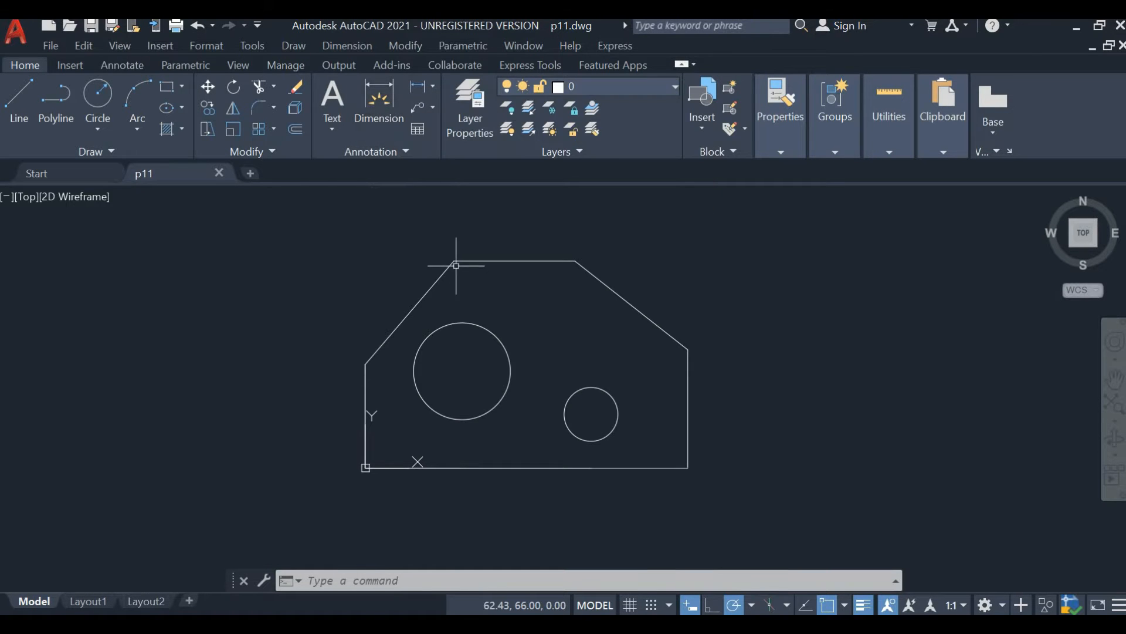
{"action": "left_click", "coordinate": [433, 87]}
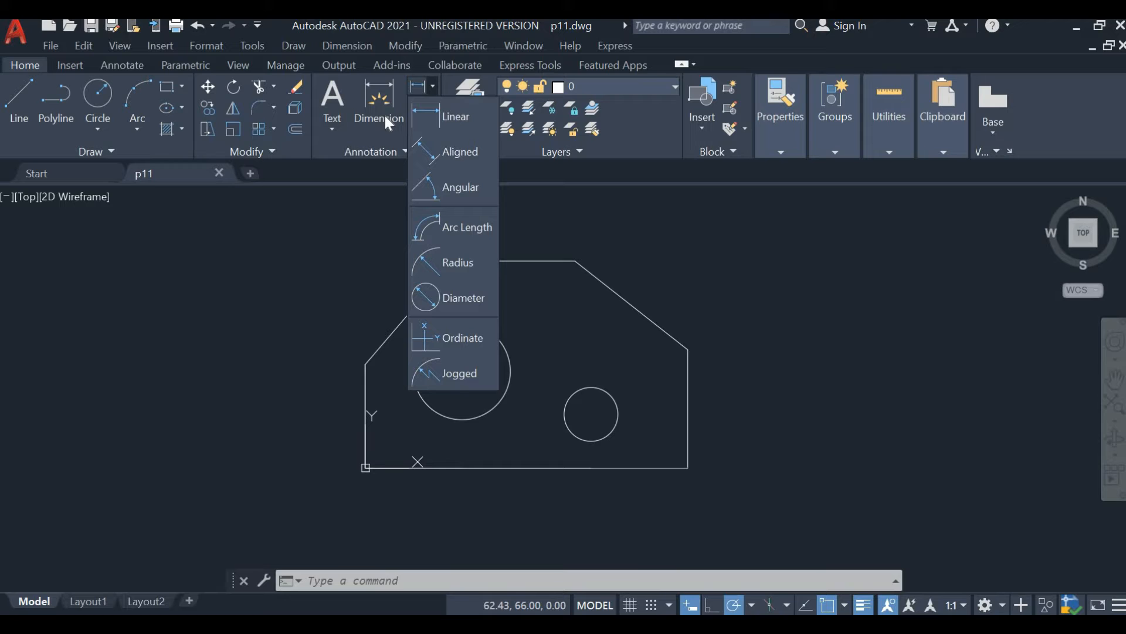
{"action": "left_click", "coordinate": [449, 116]}
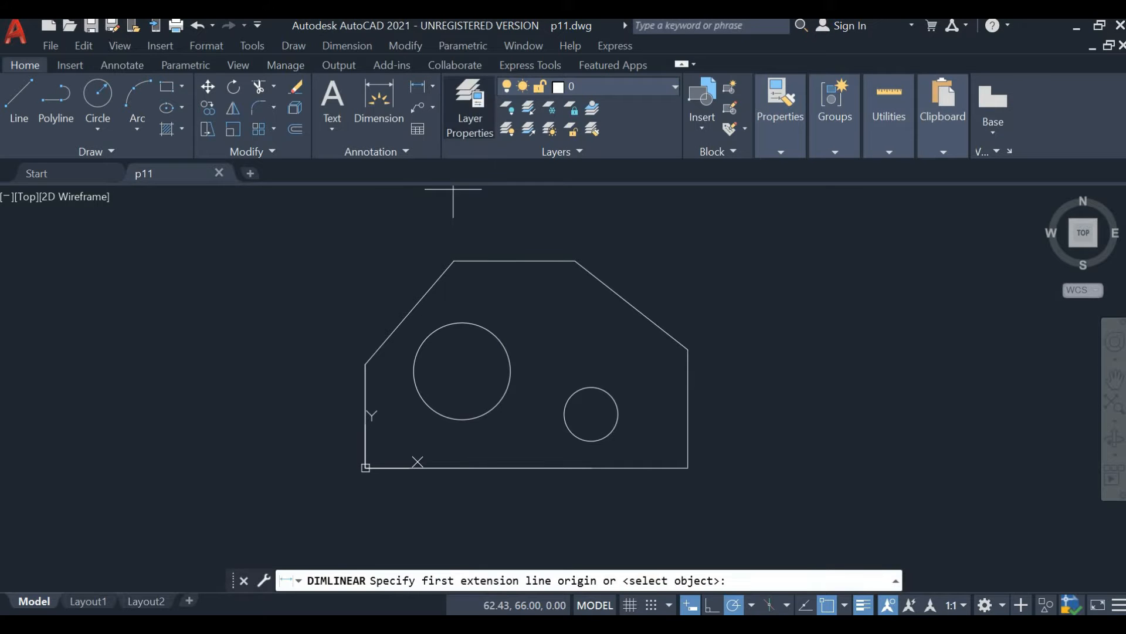
{"action": "left_click", "coordinate": [454, 259]}
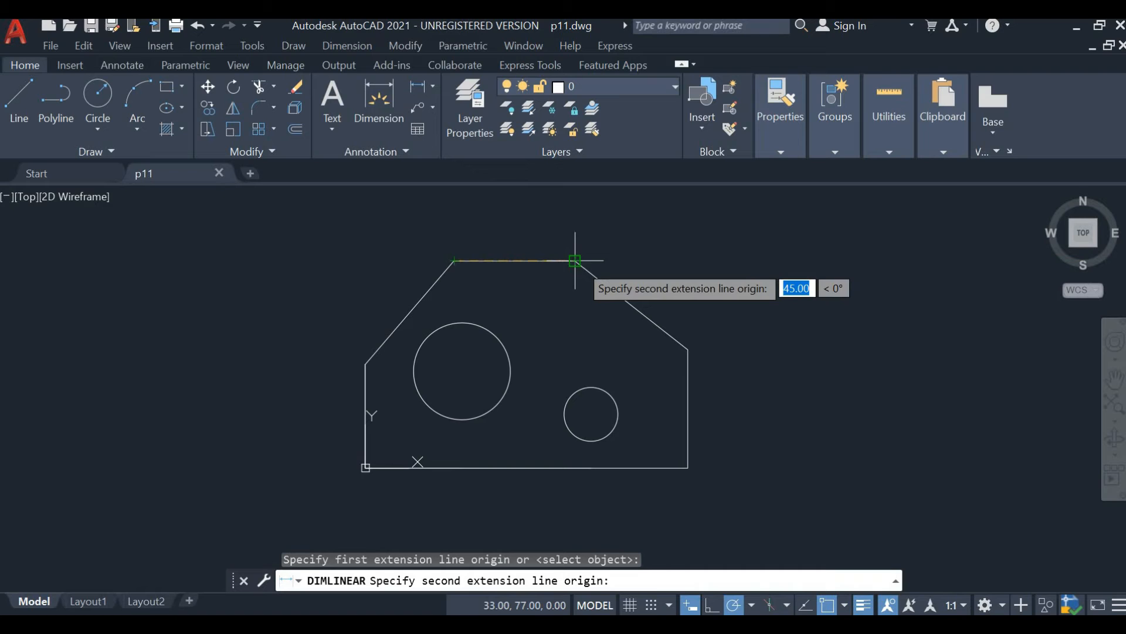
{"action": "left_click", "coordinate": [575, 261]}
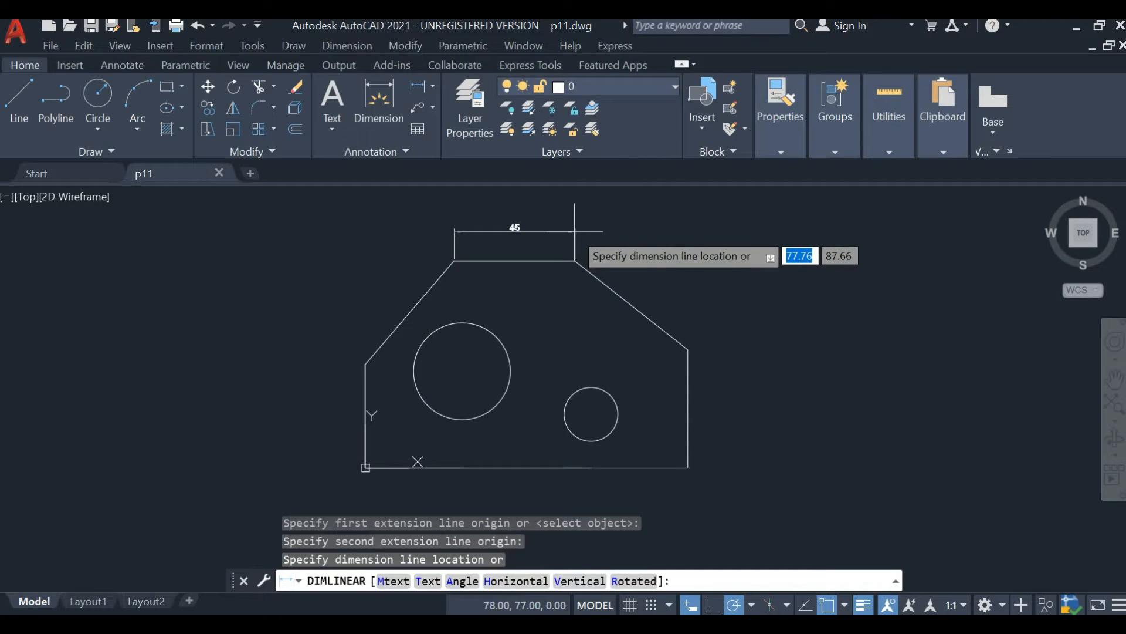
{"action": "left_click", "coordinate": [574, 232]}
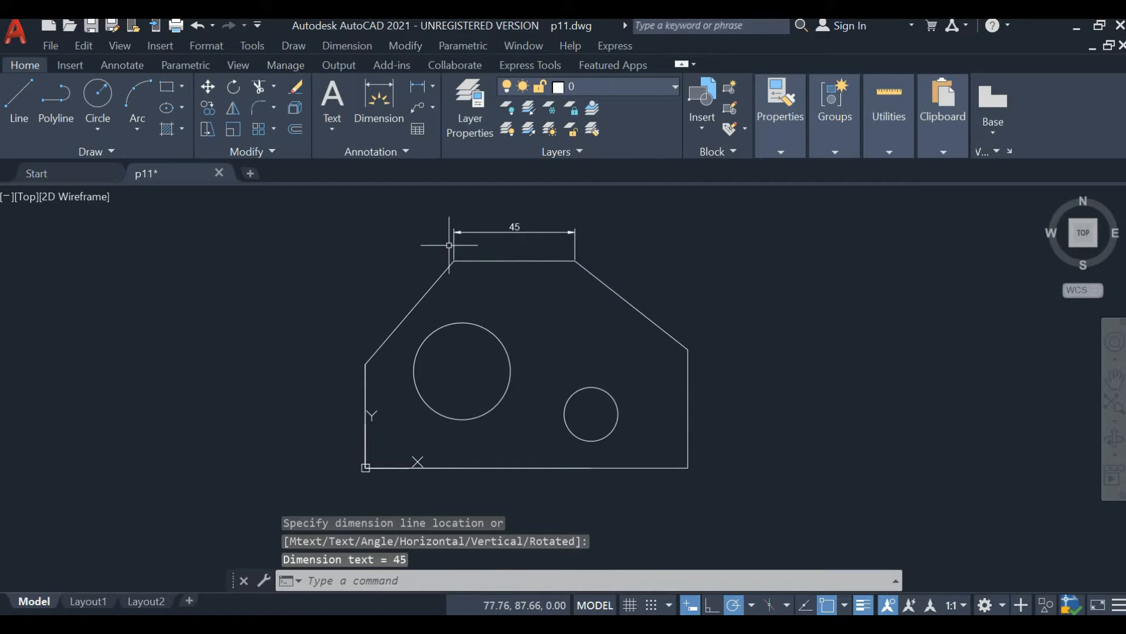
Step: Add a horizontal linear dimension below the plate's full bottom edge
{"action": "key", "text": "Return"}
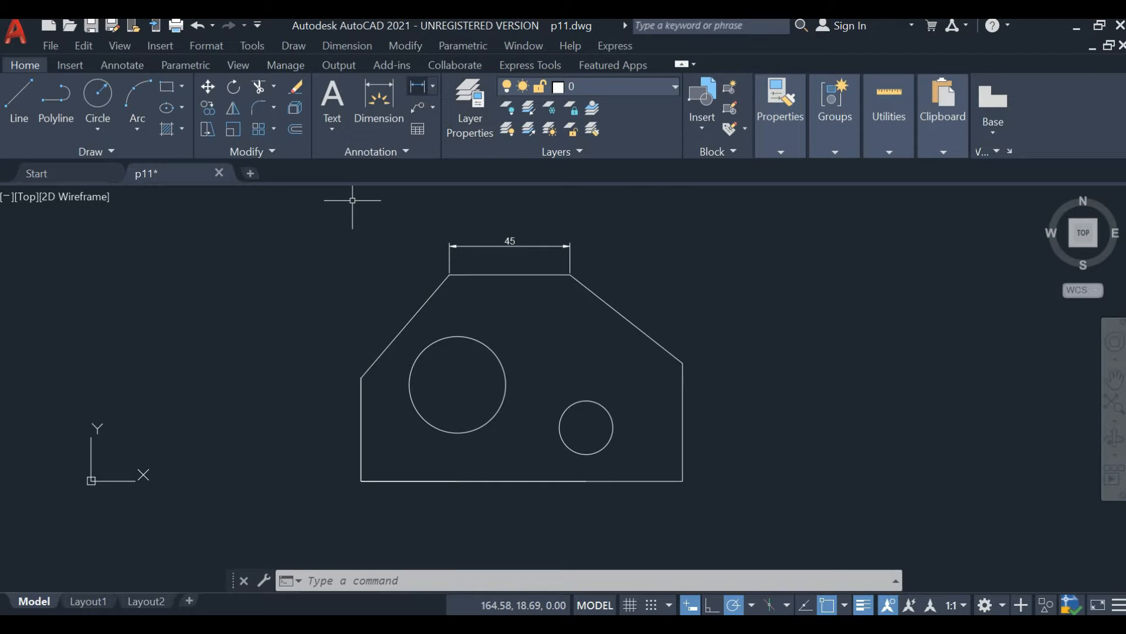
{"action": "key", "text": "Return"}
{"action": "left_click", "coordinate": [361, 481]}
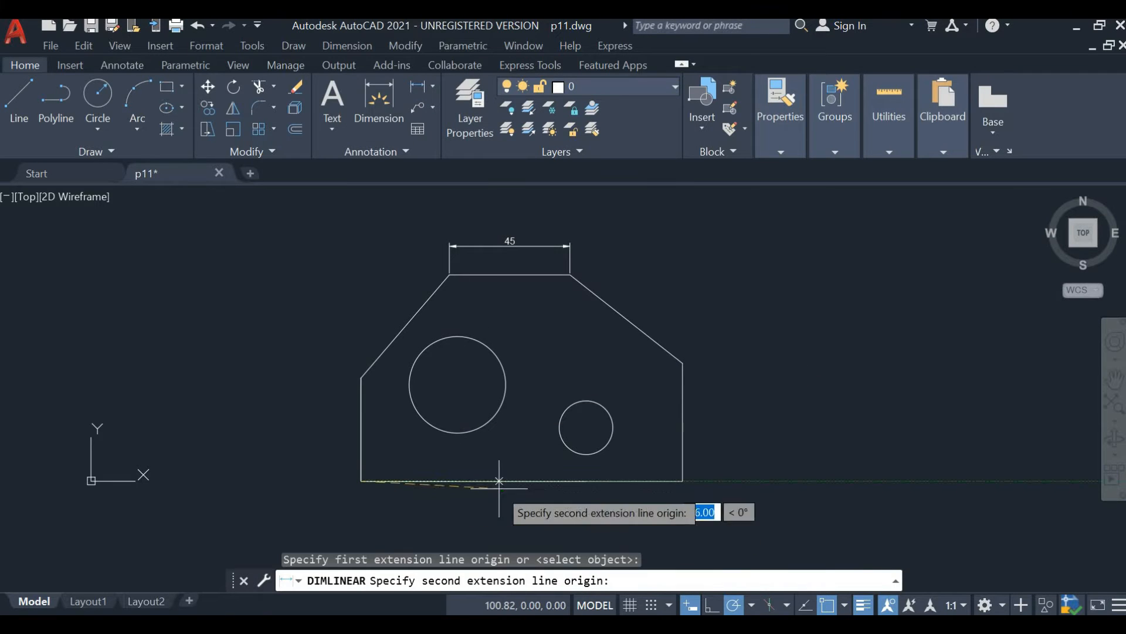
{"action": "left_click", "coordinate": [683, 480]}
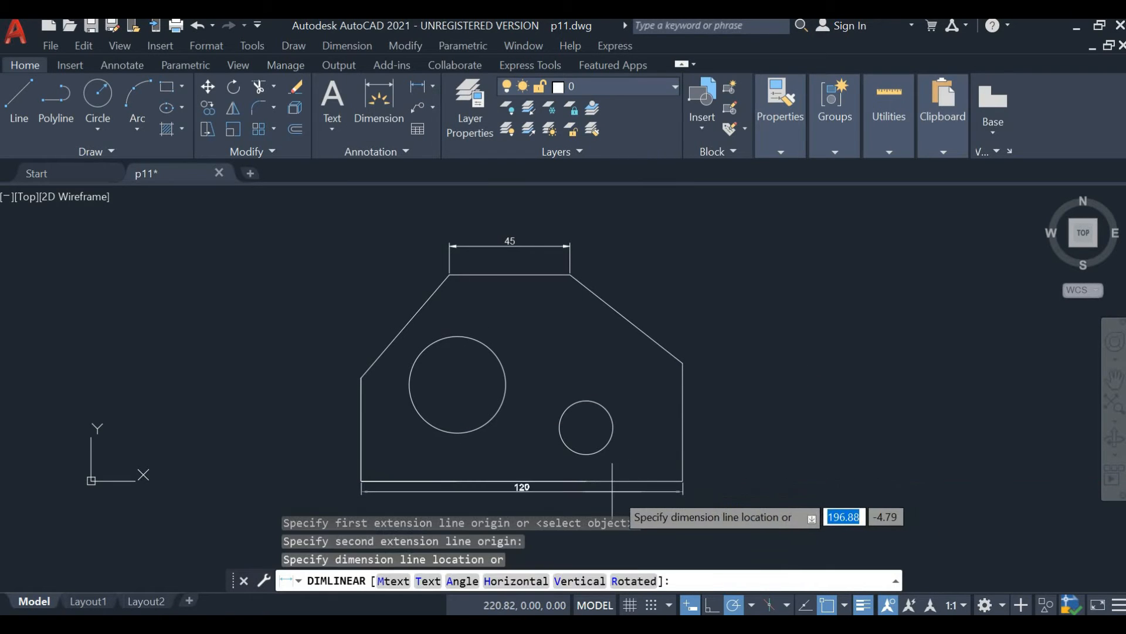
{"action": "left_click", "coordinate": [596, 496]}
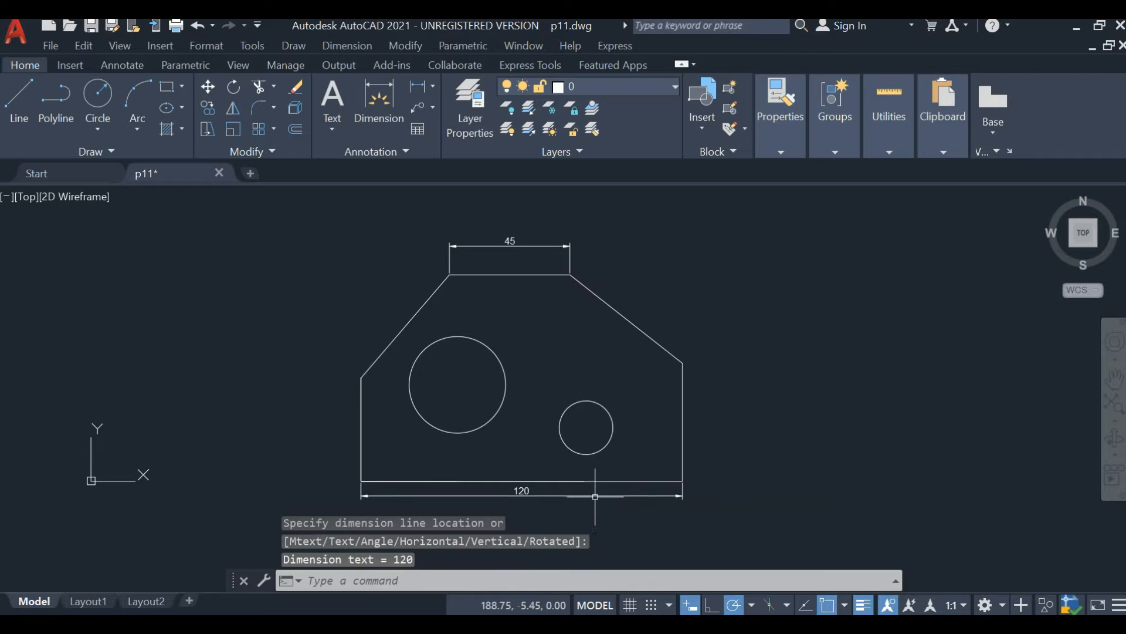
Step: Add a vertical linear dimension outside the plate's right side edge
{"action": "left_click", "coordinate": [418, 87]}
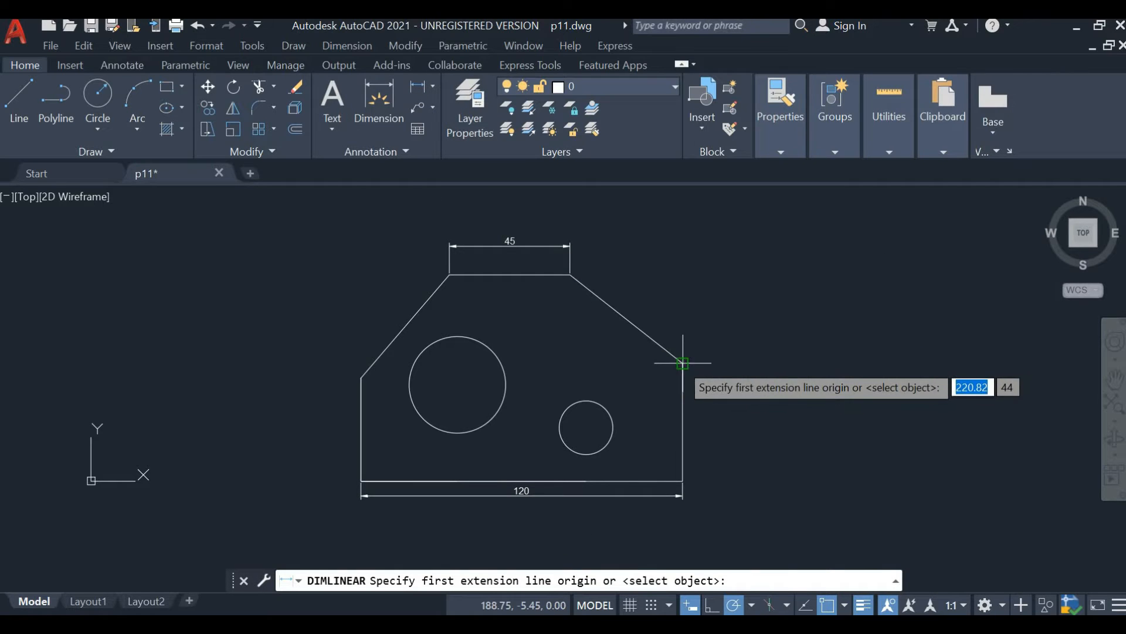
{"action": "left_click", "coordinate": [682, 364]}
{"action": "left_click", "coordinate": [682, 481]}
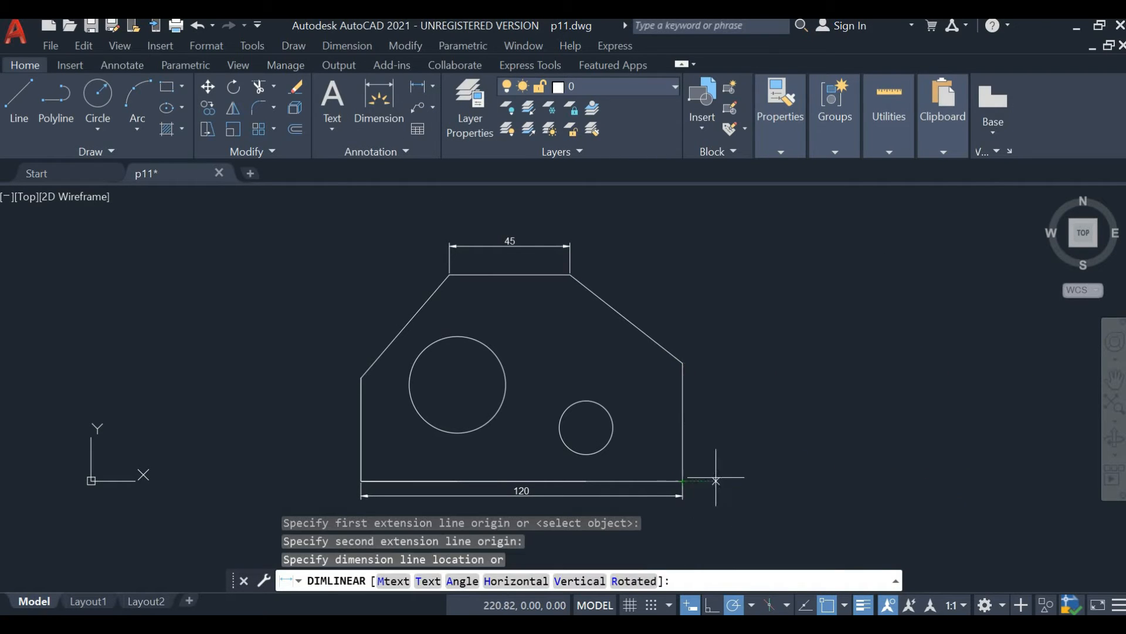
{"action": "left_click", "coordinate": [738, 466]}
Step: Add a vertical linear dimension outside the plate's left side edge
{"action": "left_click", "coordinate": [418, 87]}
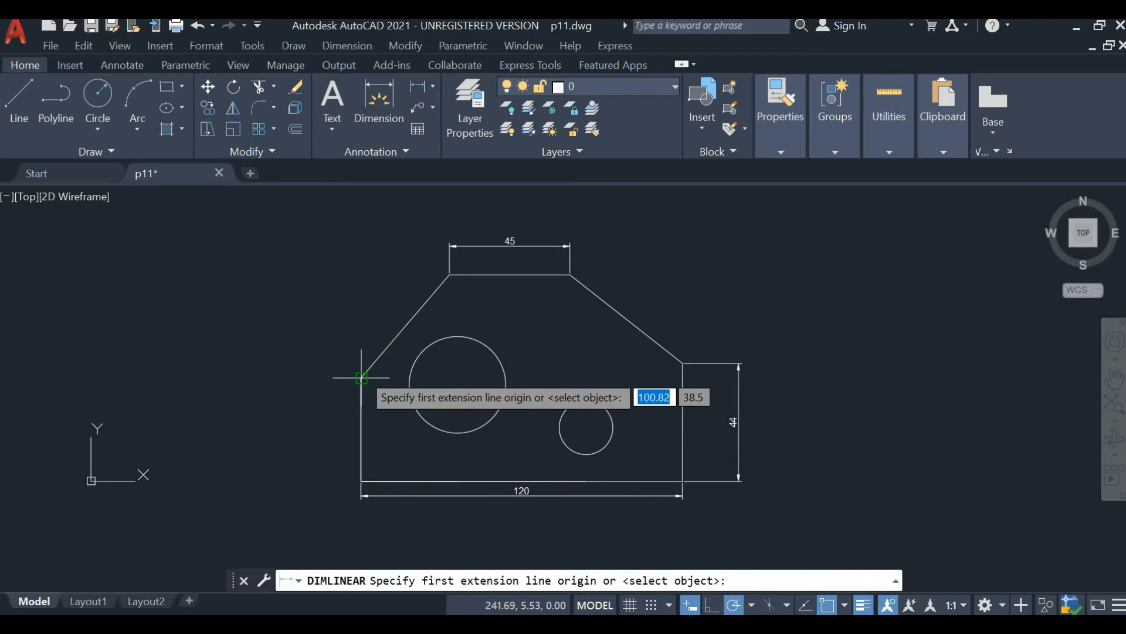
{"action": "left_click", "coordinate": [361, 377]}
{"action": "left_click", "coordinate": [362, 481]}
{"action": "left_click", "coordinate": [329, 478]}
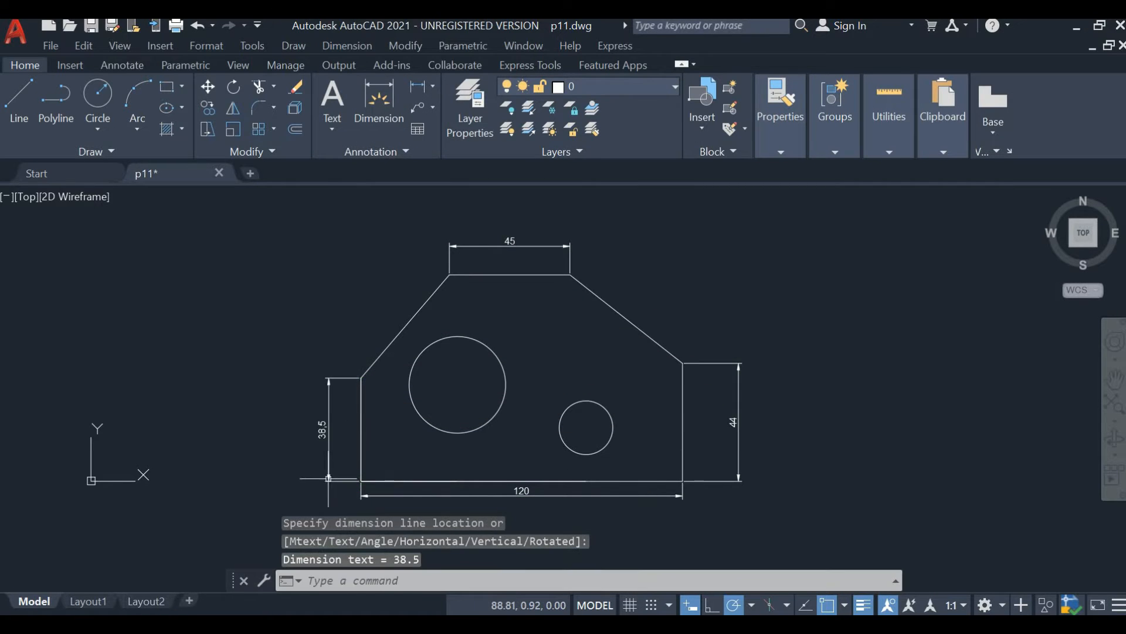
Step: Add an aligned dimension outside the right sloped edge, between its upper and lower corners
{"action": "middle_click_drag", "start_coordinate": [531, 316], "coordinate": [452, 301]}
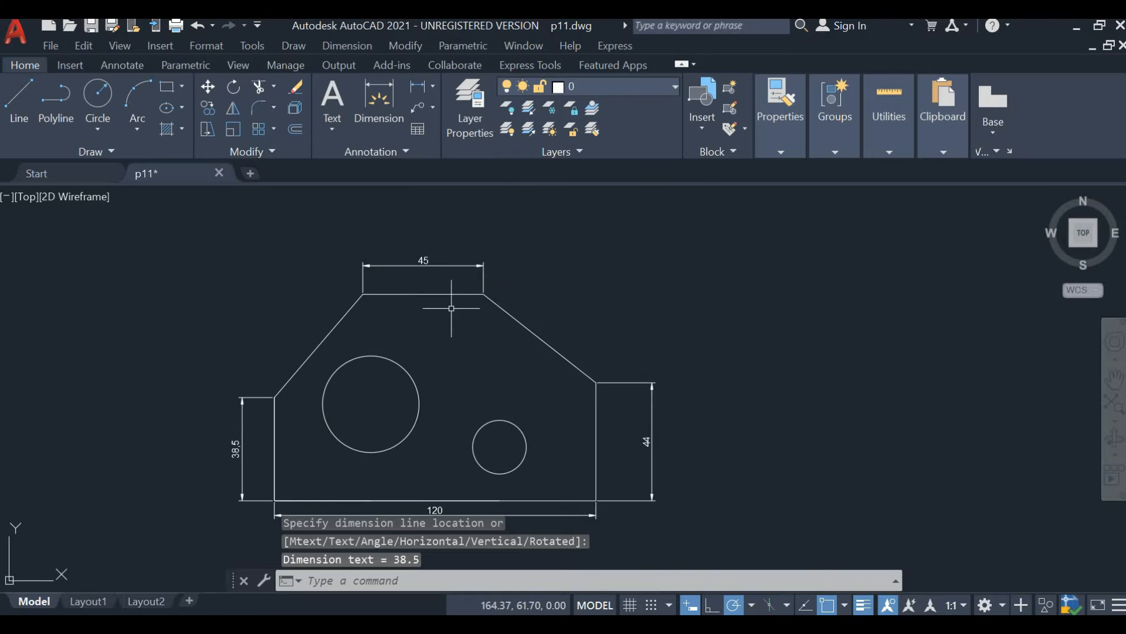
{"action": "scroll", "coordinate": [436, 201], "scroll_direction": "up", "scroll_amount": 4}
{"action": "left_click", "coordinate": [439, 88]}
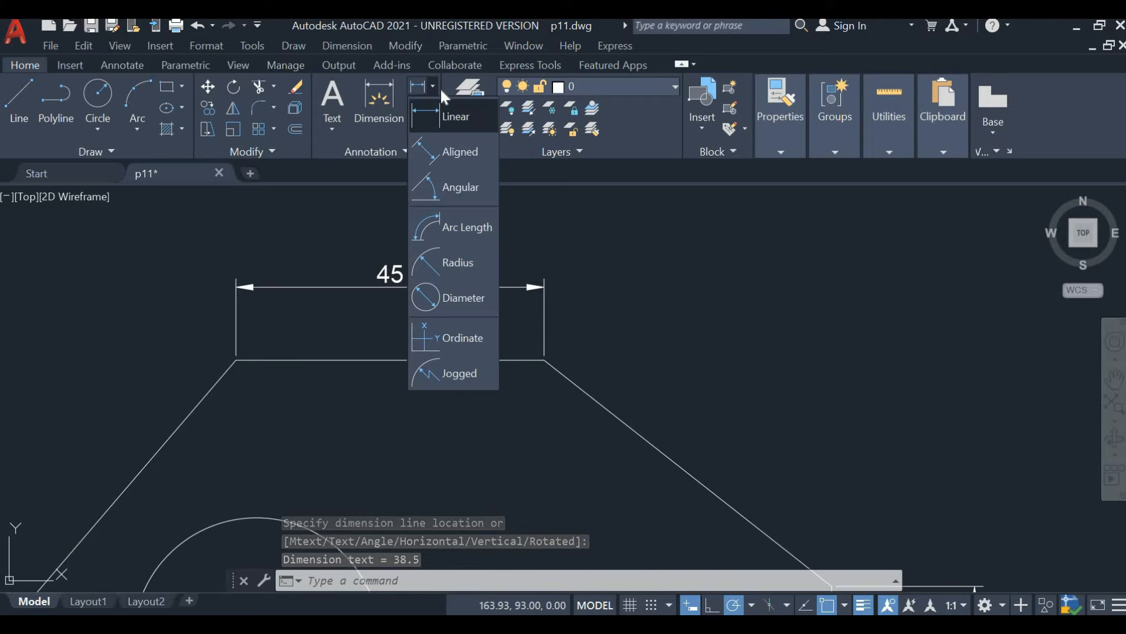
{"action": "left_click", "coordinate": [458, 154]}
{"action": "scroll", "coordinate": [485, 244], "scroll_direction": "down", "scroll_amount": 3}
{"action": "middle_click_drag", "start_coordinate": [504, 280], "coordinate": [412, 208]}
{"action": "left_click", "coordinate": [431, 246]}
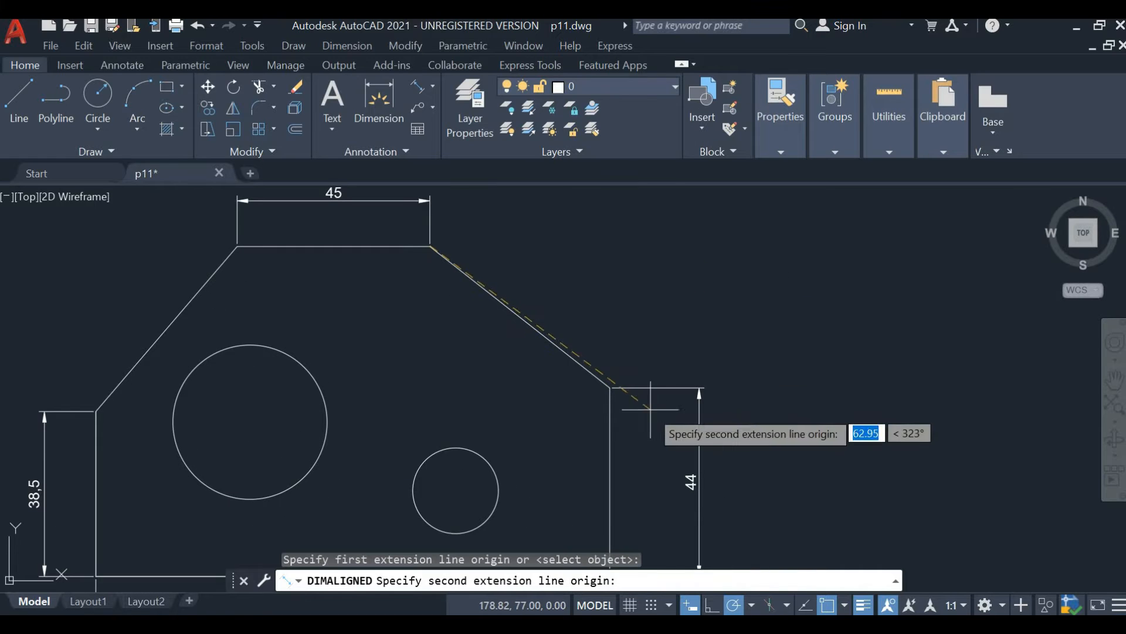
{"action": "left_click", "coordinate": [610, 386]}
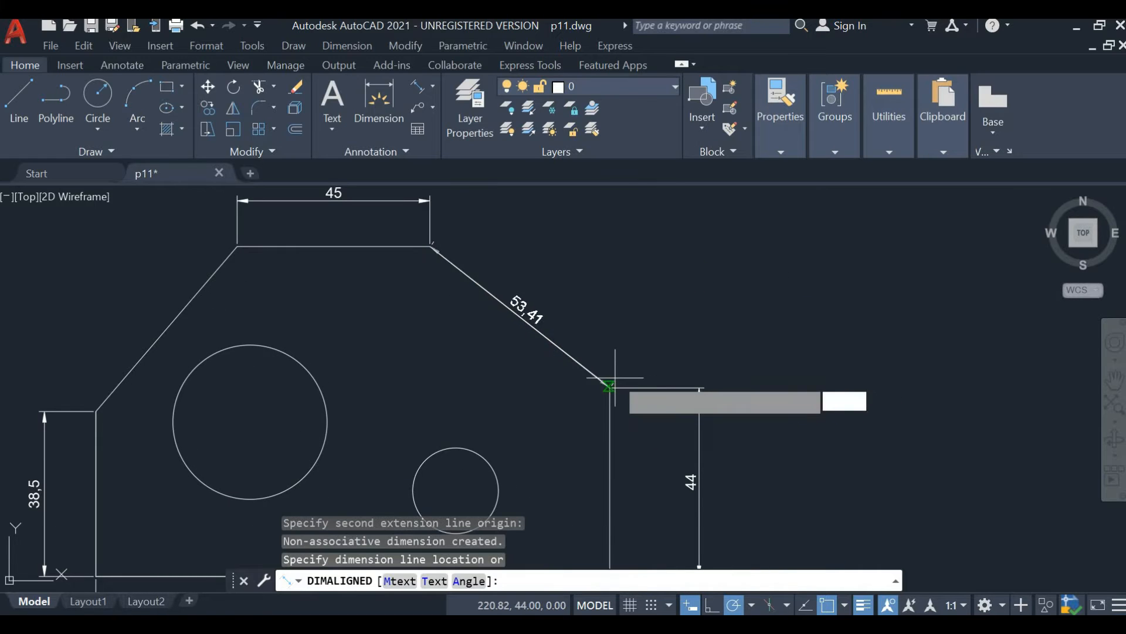
{"action": "left_click", "coordinate": [645, 355]}
{"action": "scroll", "coordinate": [635, 344], "scroll_direction": "down", "scroll_amount": 5}
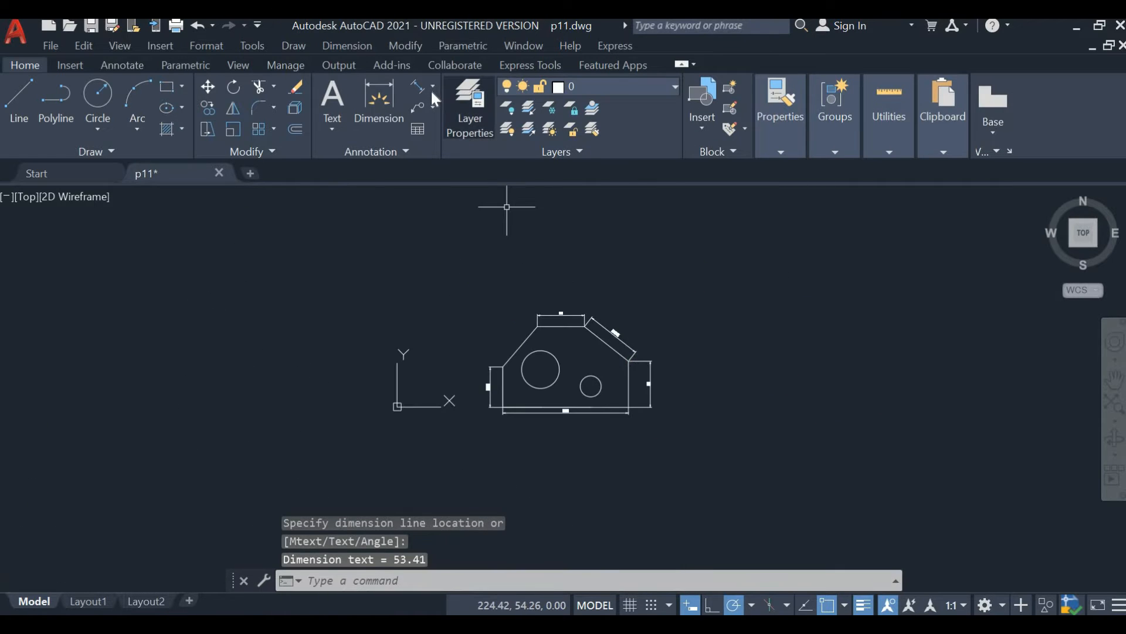
{"action": "left_click", "coordinate": [433, 87]}
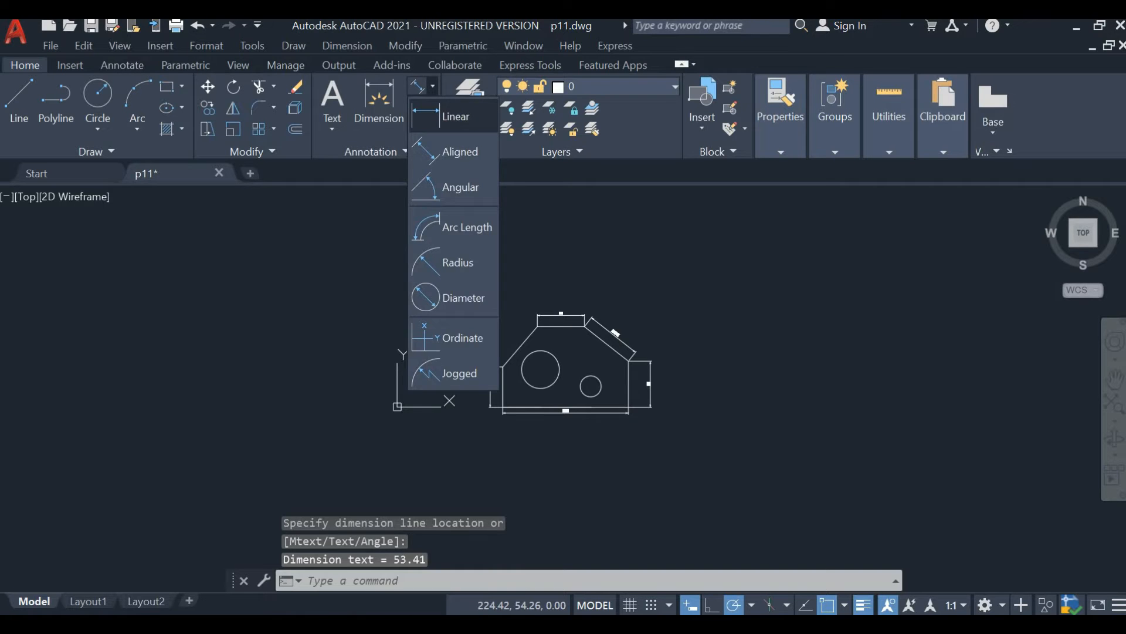
{"action": "left_click", "coordinate": [464, 115]}
{"action": "scroll", "coordinate": [531, 261], "scroll_direction": "up", "scroll_amount": 4}
{"action": "middle_click_drag", "start_coordinate": [531, 308], "coordinate": [393, 53]}
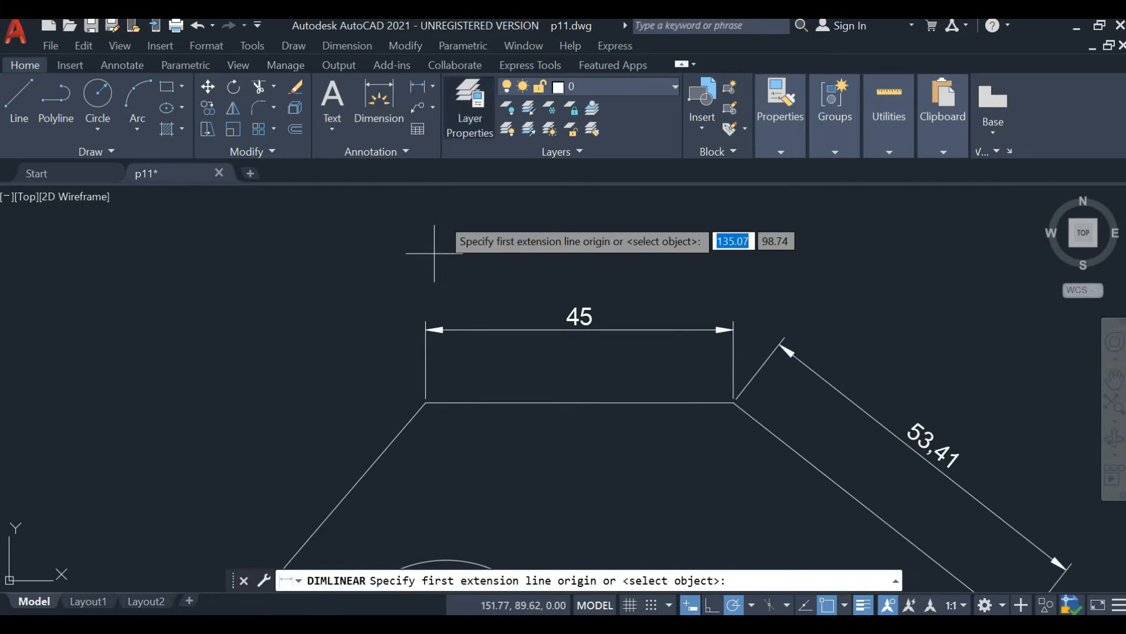
{"action": "scroll", "coordinate": [403, 294], "scroll_direction": "down", "scroll_amount": 4}
{"action": "scroll", "coordinate": [415, 276], "scroll_direction": "up", "scroll_amount": 4}
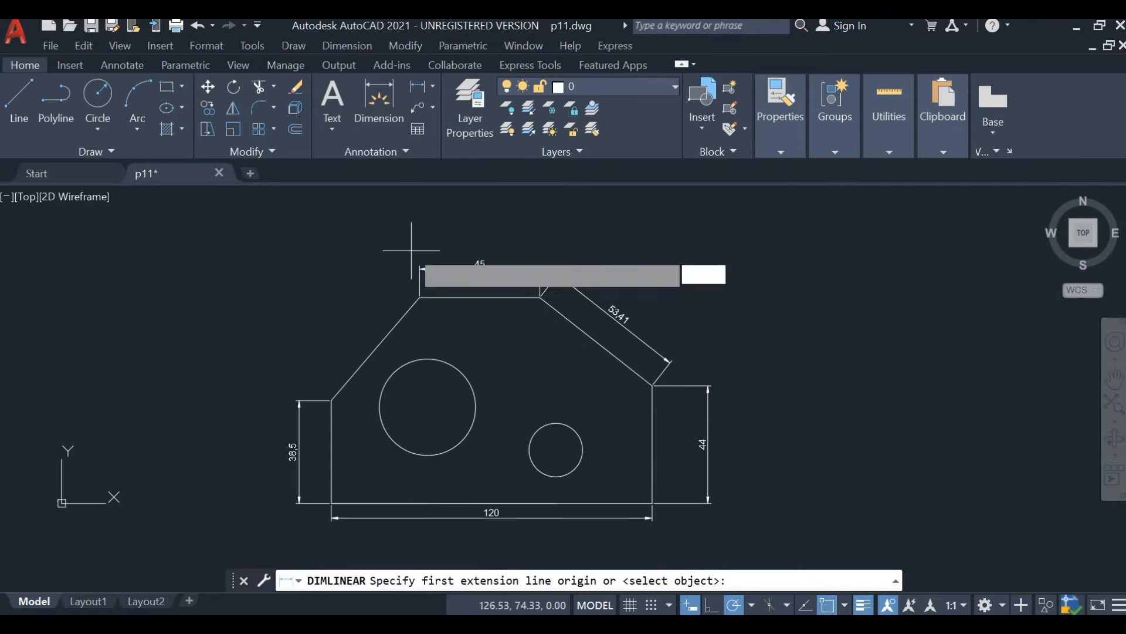
{"action": "left_click", "coordinate": [435, 307]}
{"action": "middle_click_drag", "start_coordinate": [379, 396], "coordinate": [462, 214]}
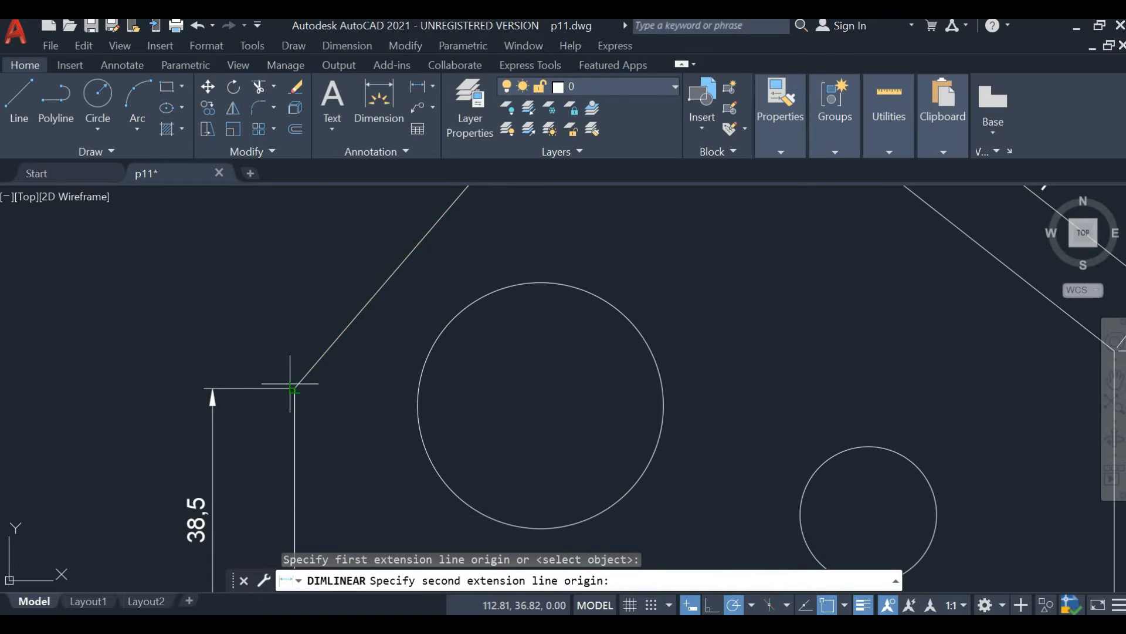
{"action": "left_click", "coordinate": [291, 388]}
{"action": "scroll", "coordinate": [305, 364], "scroll_direction": "down", "scroll_amount": 6}
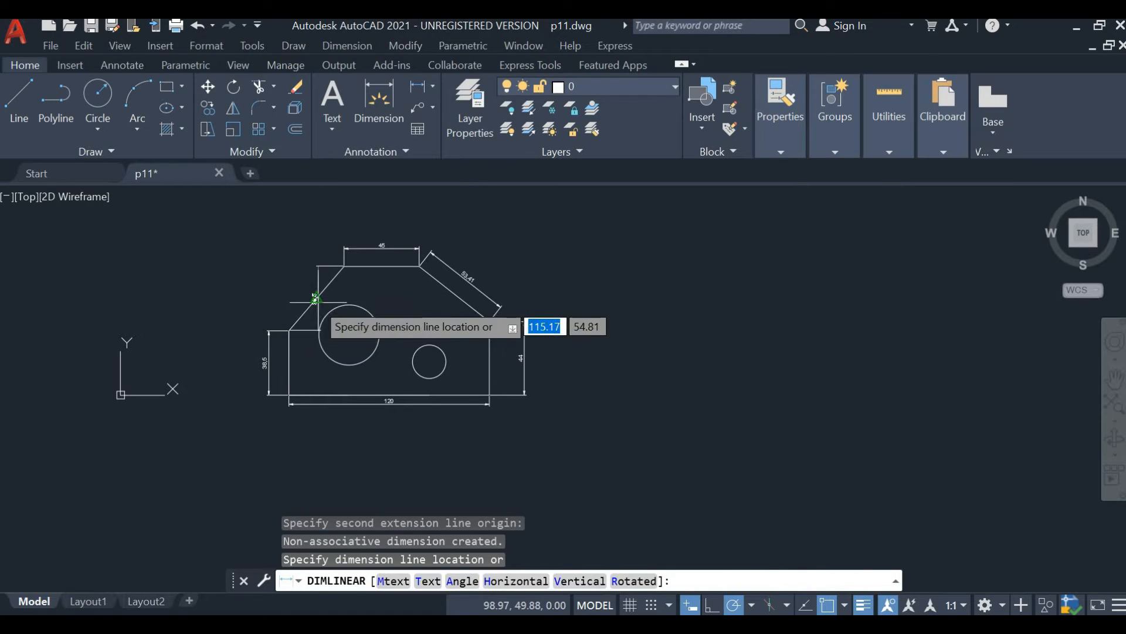
{"action": "scroll", "coordinate": [281, 279], "scroll_direction": "up", "scroll_amount": 6}
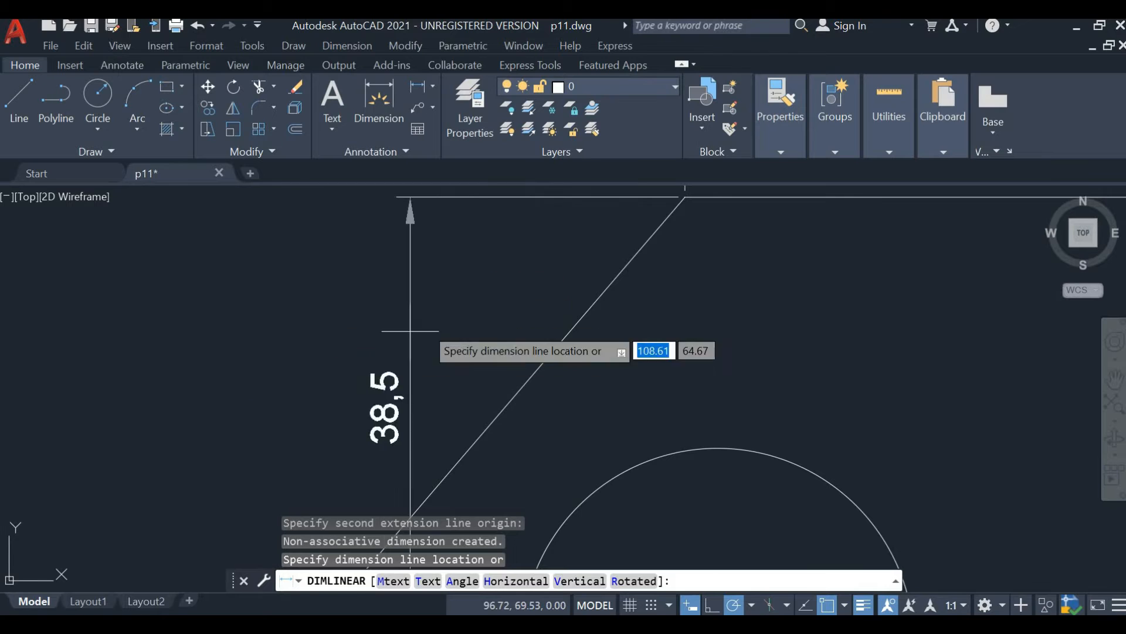
{"action": "scroll", "coordinate": [410, 331], "scroll_direction": "down", "scroll_amount": 5}
{"action": "key", "text": "Escape"}
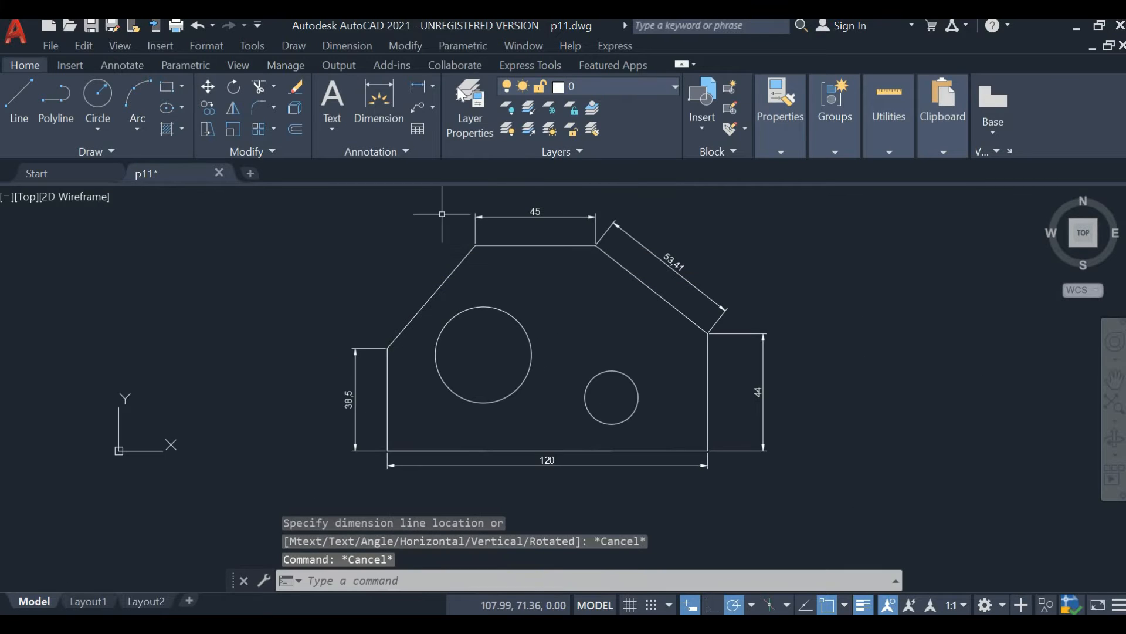
Step: Add an aligned dimension outside the left sloped edge, between its upper and lower corners
{"action": "left_click", "coordinate": [433, 85]}
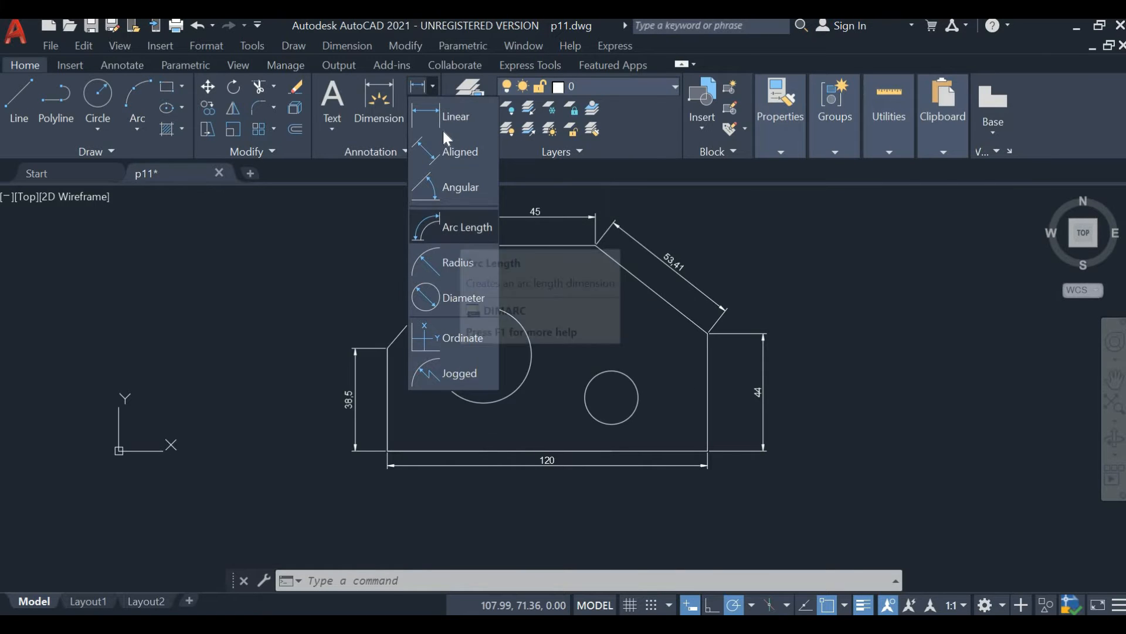
{"action": "left_click", "coordinate": [450, 153]}
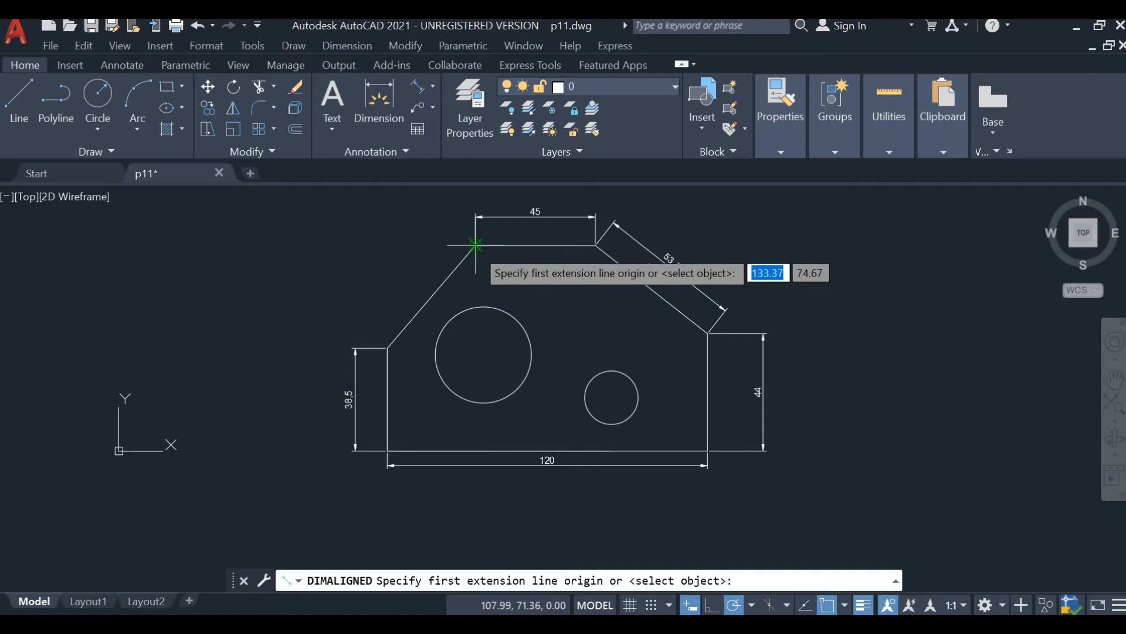
{"action": "left_click", "coordinate": [475, 245]}
{"action": "left_click", "coordinate": [387, 348]}
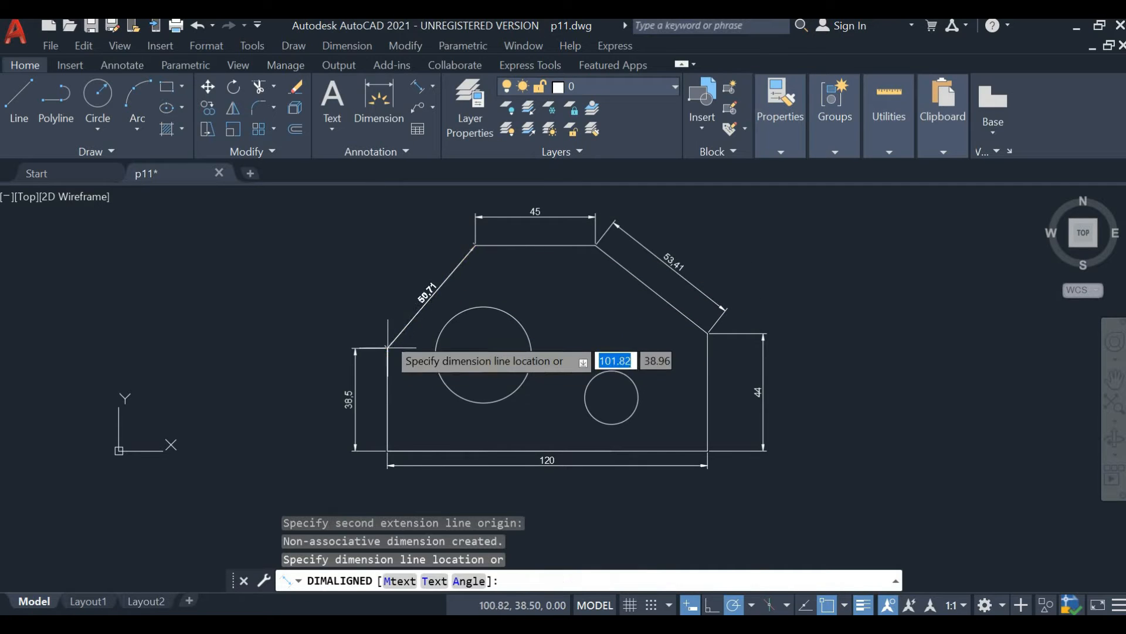
{"action": "left_click", "coordinate": [377, 320]}
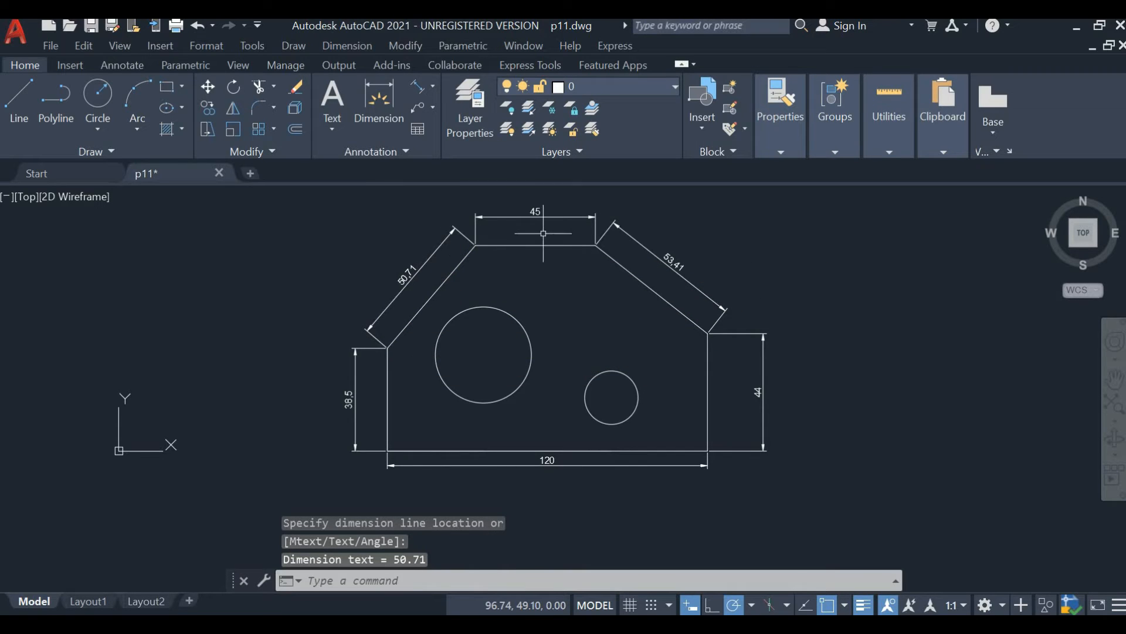
{"action": "key", "text": "Escape"}
{"action": "key", "text": "Escape"}
Step: Add a radius dimension to the large circle, with its text outside the circle at the upper right
{"action": "scroll", "coordinate": [610, 258], "scroll_direction": "down", "scroll_amount": 2}
{"action": "scroll", "coordinate": [636, 265], "scroll_direction": "up", "scroll_amount": 4}
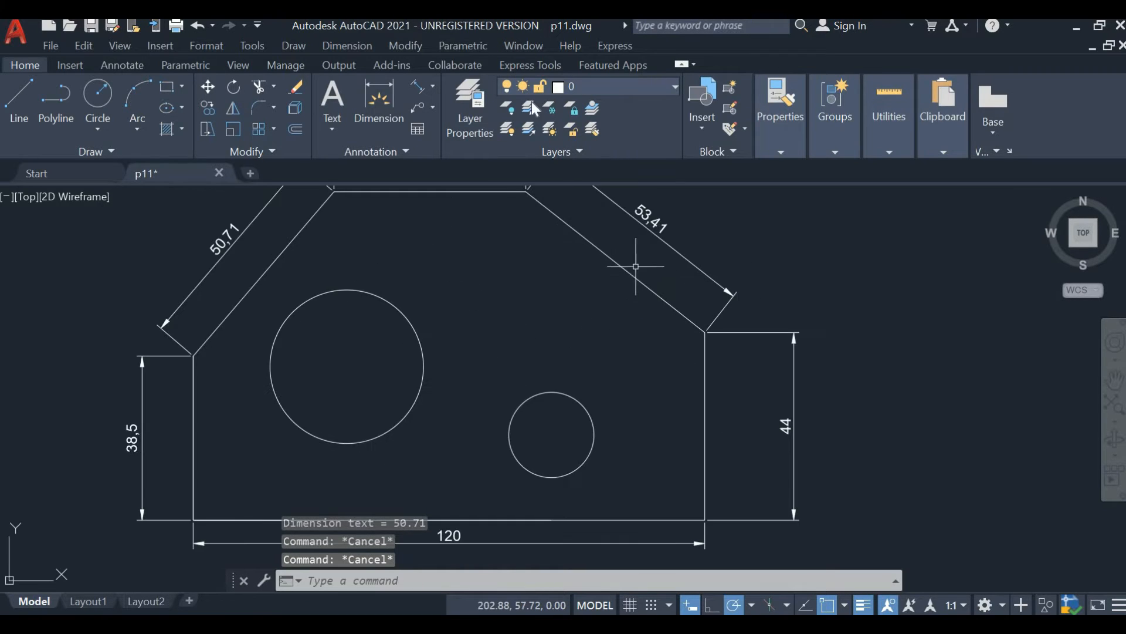
{"action": "left_click", "coordinate": [432, 87]}
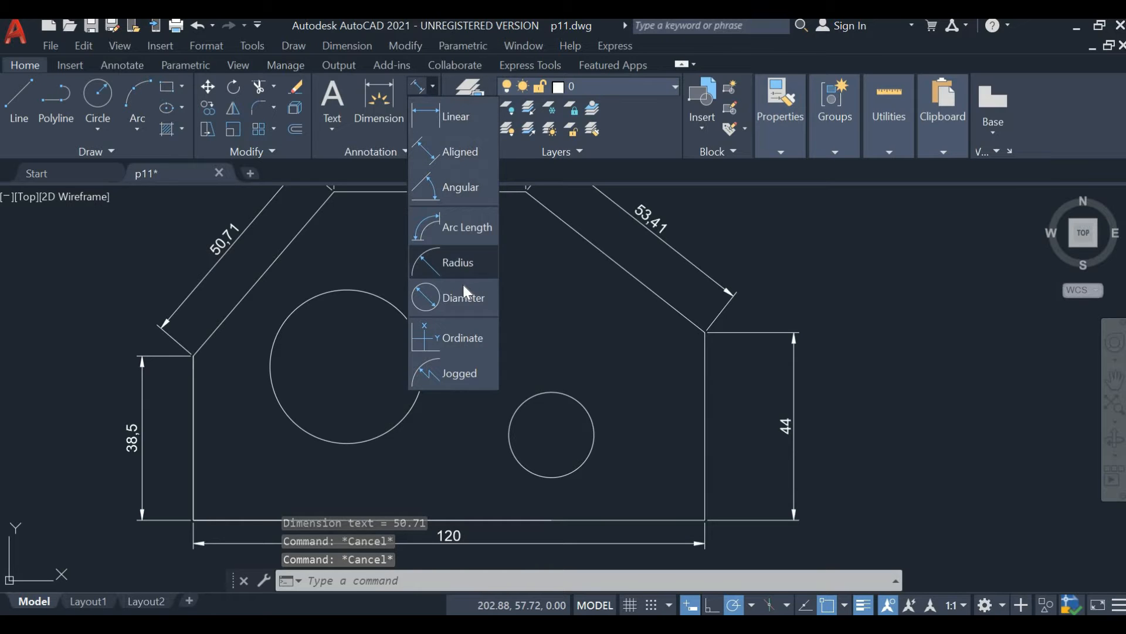
{"action": "left_click", "coordinate": [466, 266]}
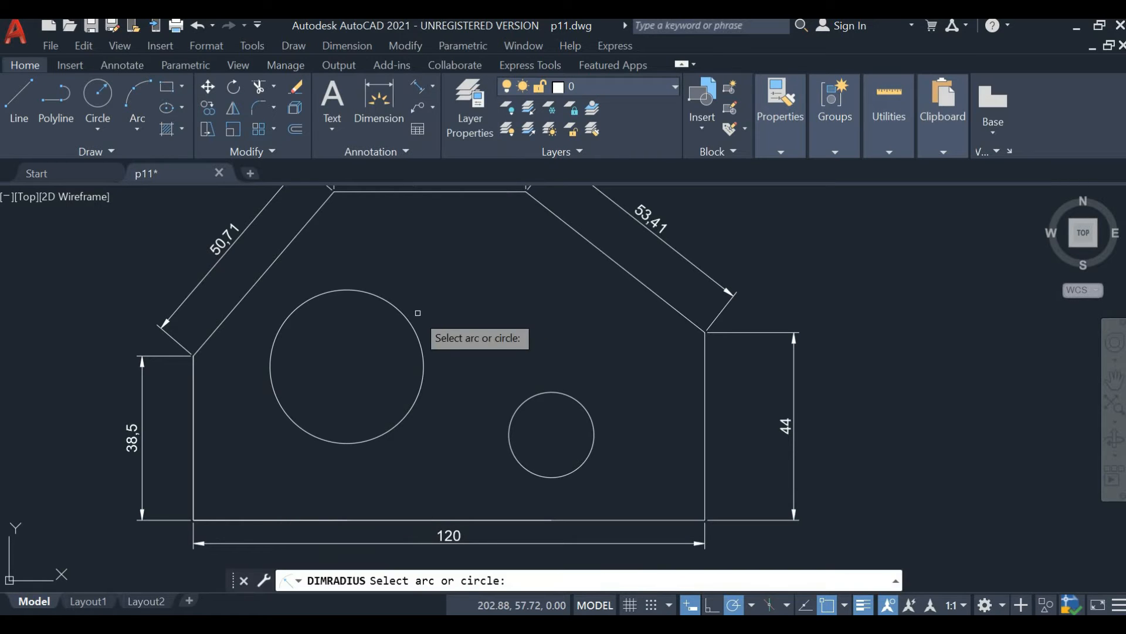
{"action": "left_click", "coordinate": [403, 307]}
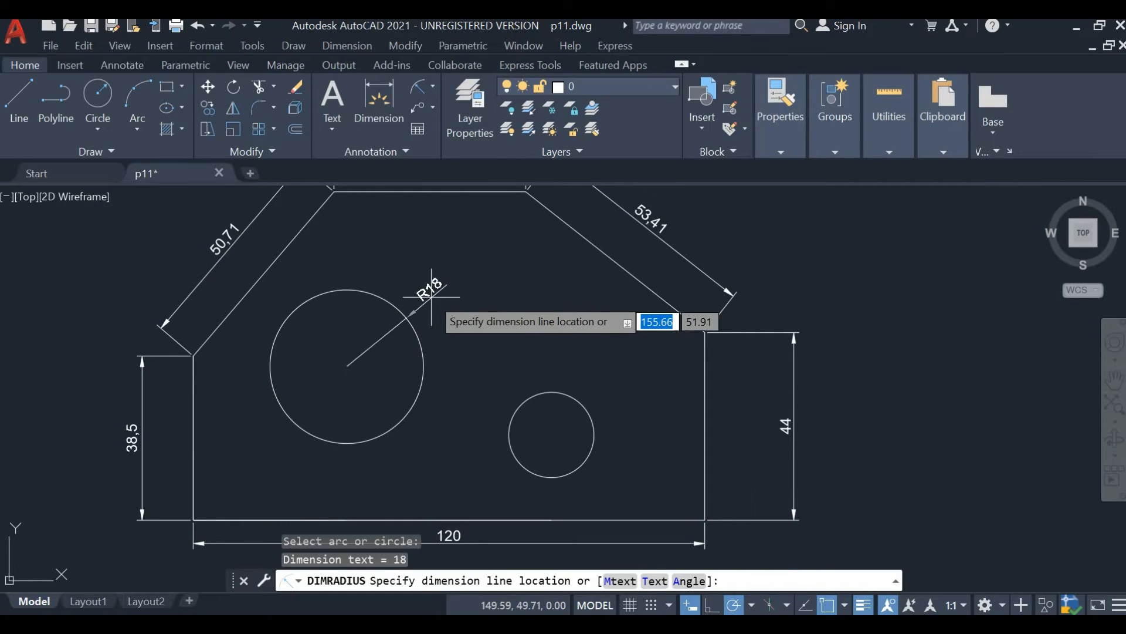
{"action": "left_click", "coordinate": [451, 286]}
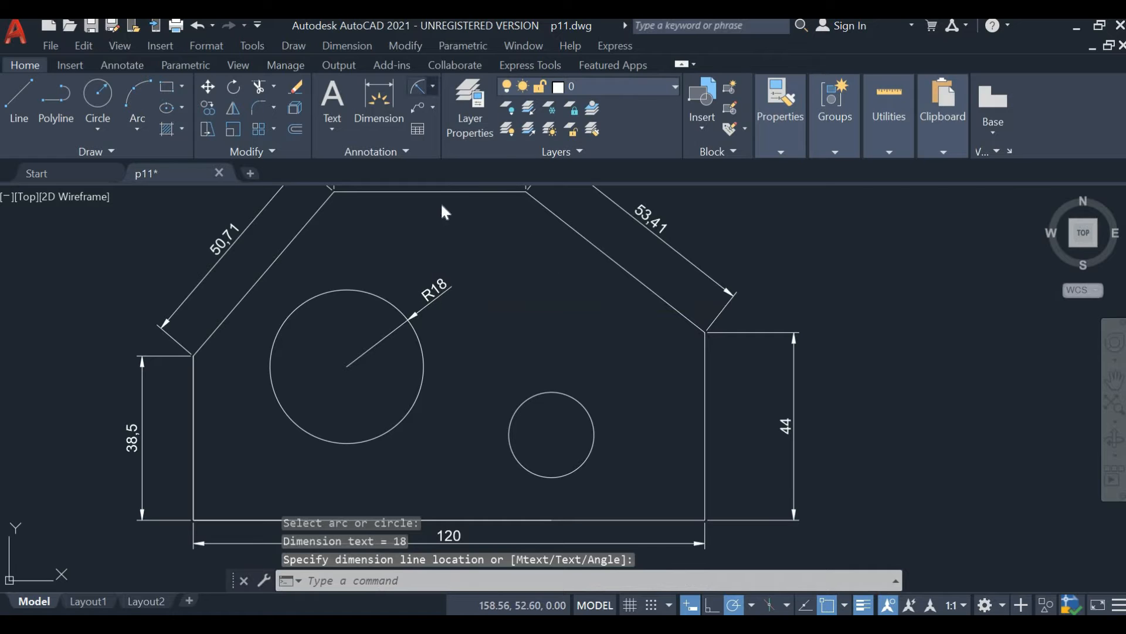
Step: Add a diameter dimension to the small circle, with its text outside the circle at the upper right
{"action": "left_click", "coordinate": [433, 86]}
{"action": "left_click", "coordinate": [455, 297]}
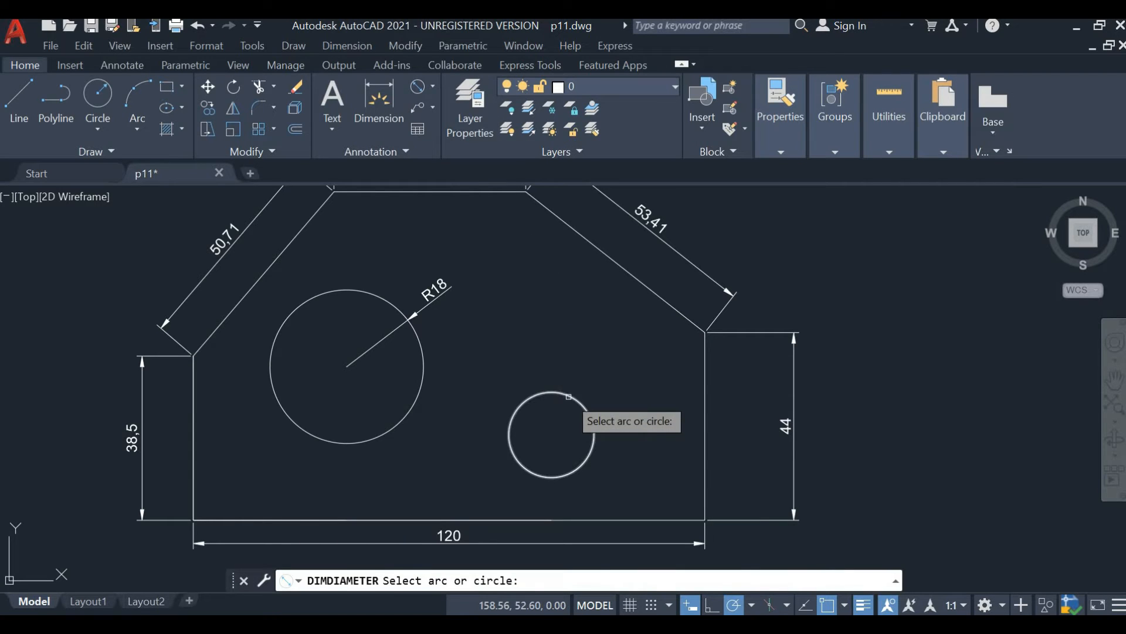
{"action": "left_click", "coordinate": [584, 407]}
{"action": "left_click", "coordinate": [623, 394]}
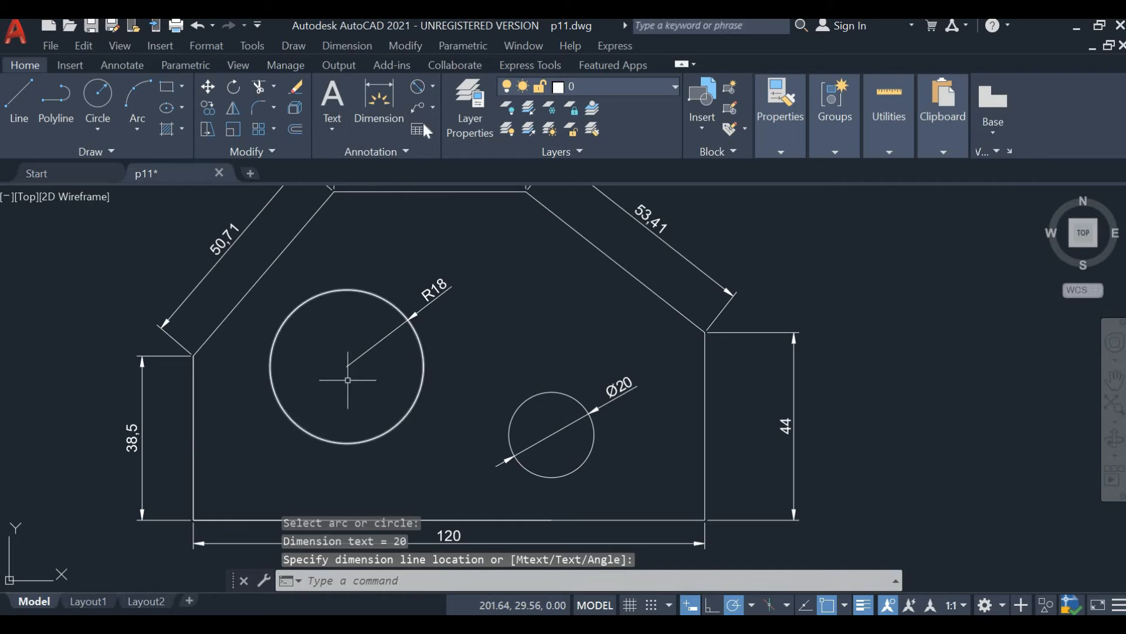
Step: Add a horizontal linear dimension from the large circle's center to the plate's left side, placed below the overall width dimension
{"action": "left_click", "coordinate": [433, 87]}
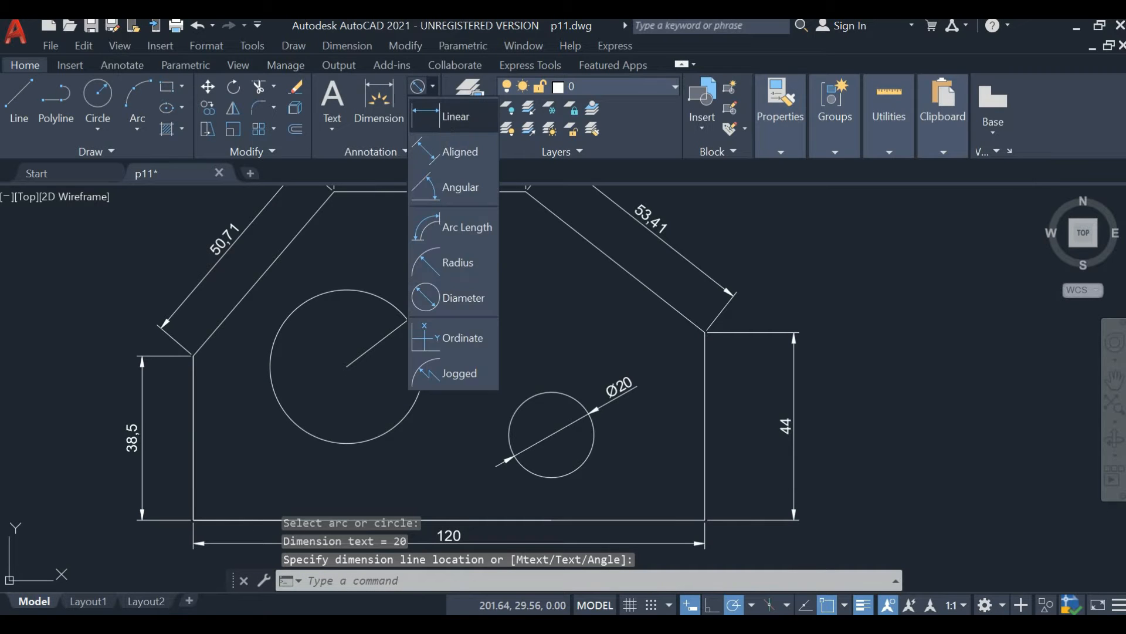
{"action": "left_click", "coordinate": [450, 116]}
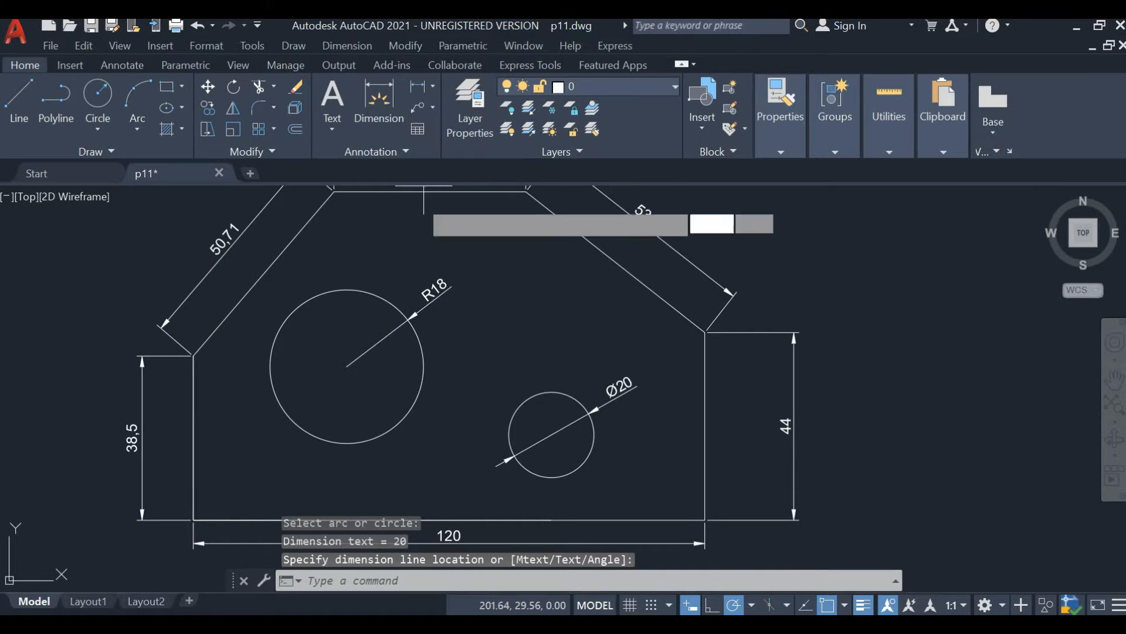
{"action": "left_click", "coordinate": [347, 366]}
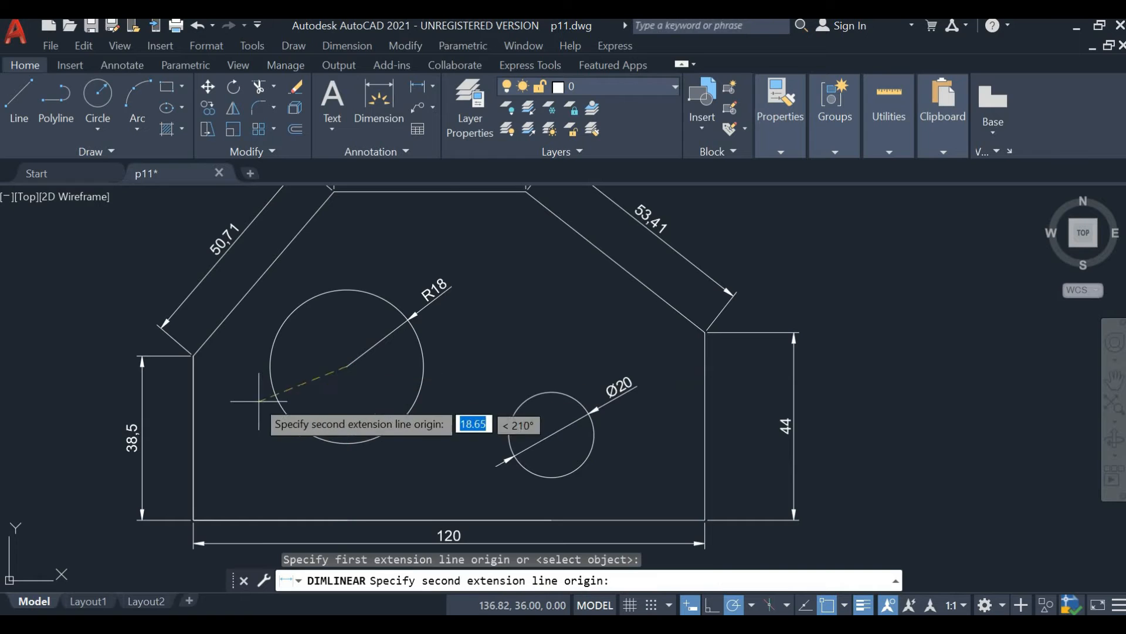
{"action": "left_click", "coordinate": [193, 354]}
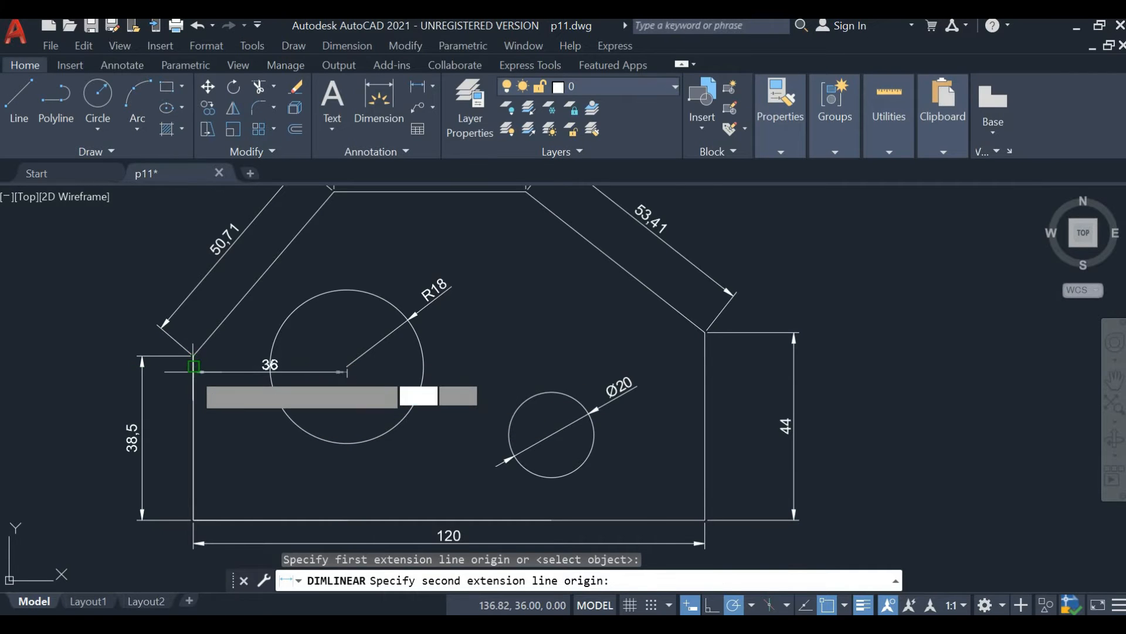
{"action": "left_click", "coordinate": [220, 555]}
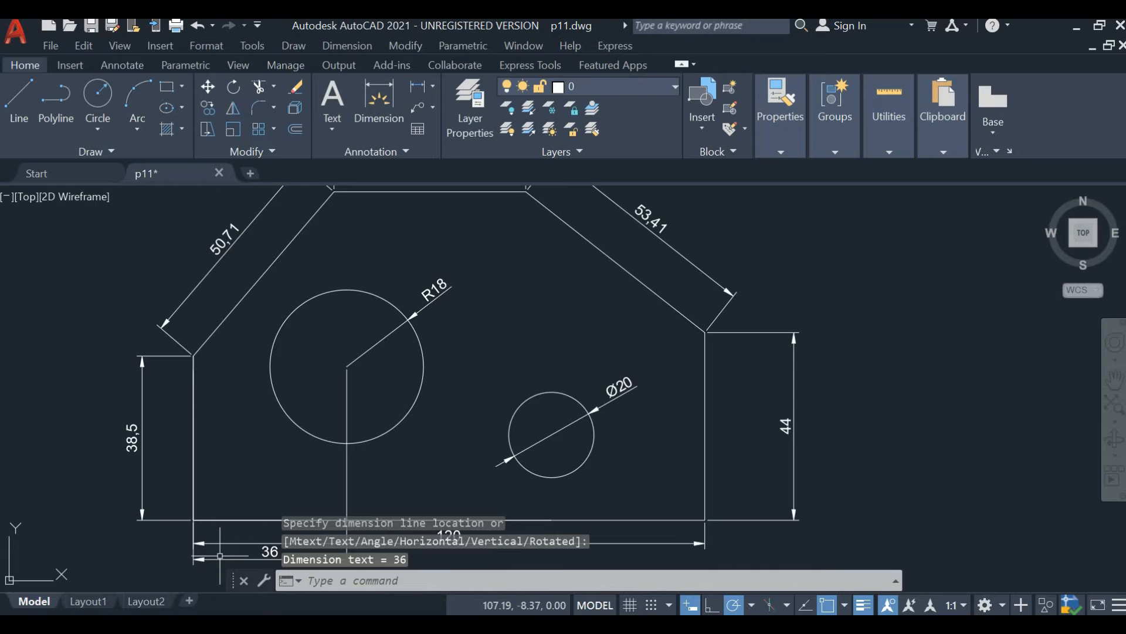
Step: Add a vertical linear dimension from the large circle's center to the bottom edge, placed between the left side and its height dimension
{"action": "left_click", "coordinate": [418, 87]}
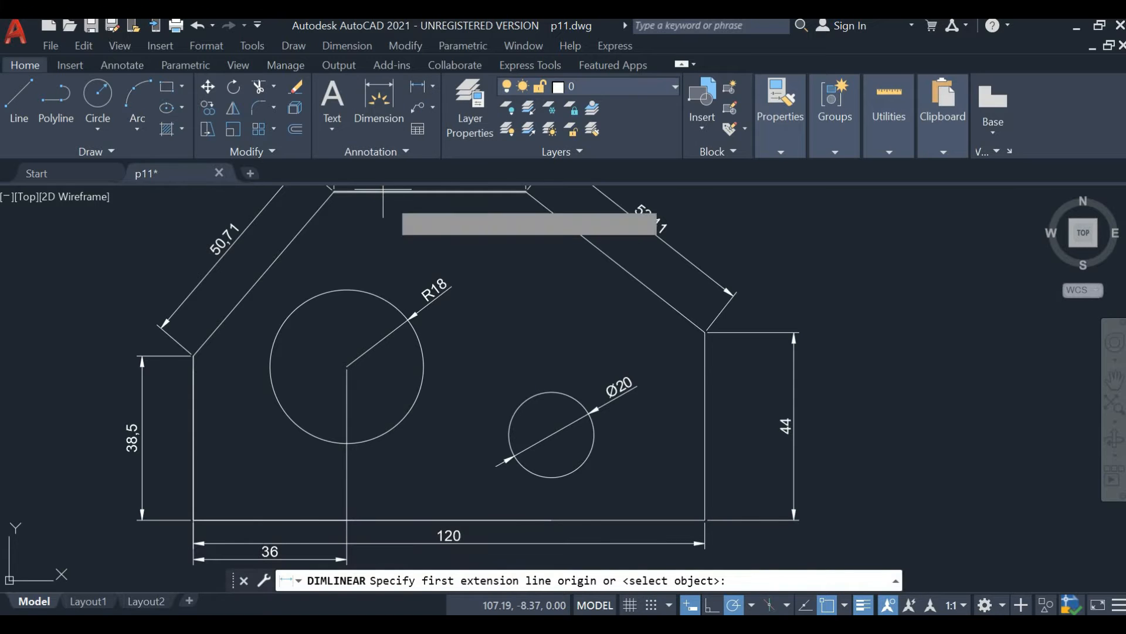
{"action": "left_click", "coordinate": [346, 366]}
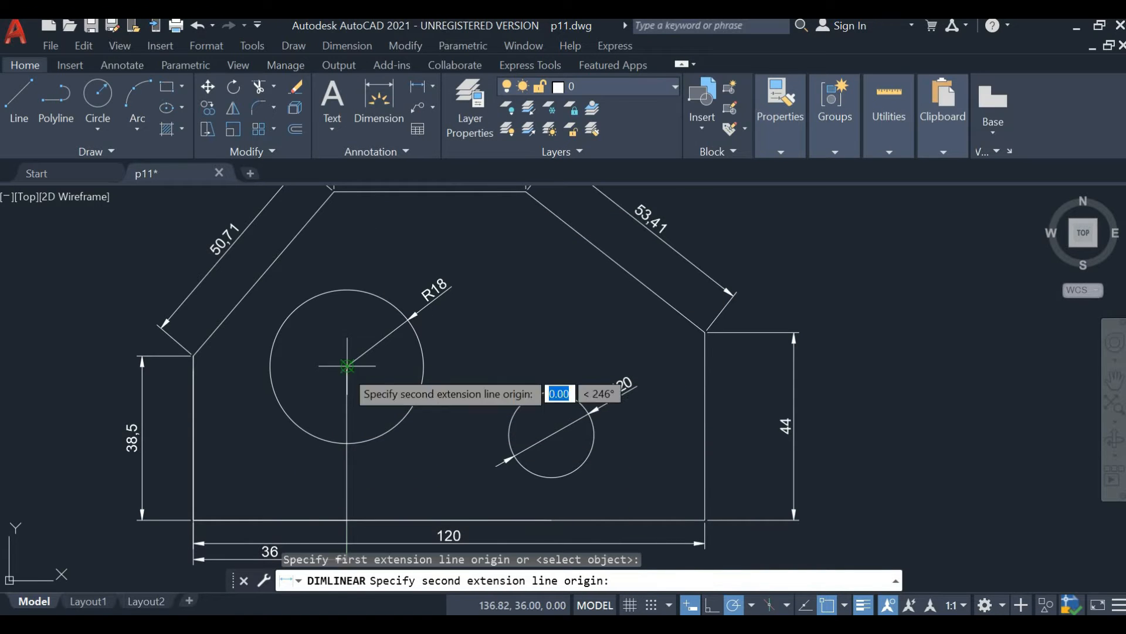
{"action": "left_click", "coordinate": [347, 519]}
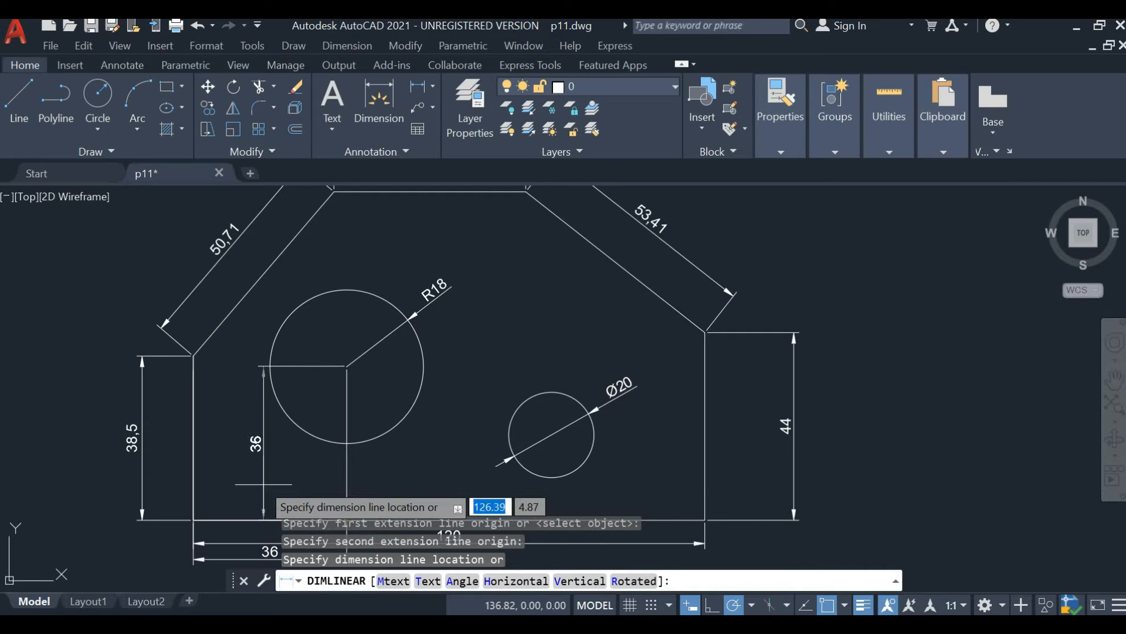
{"action": "left_click", "coordinate": [172, 459]}
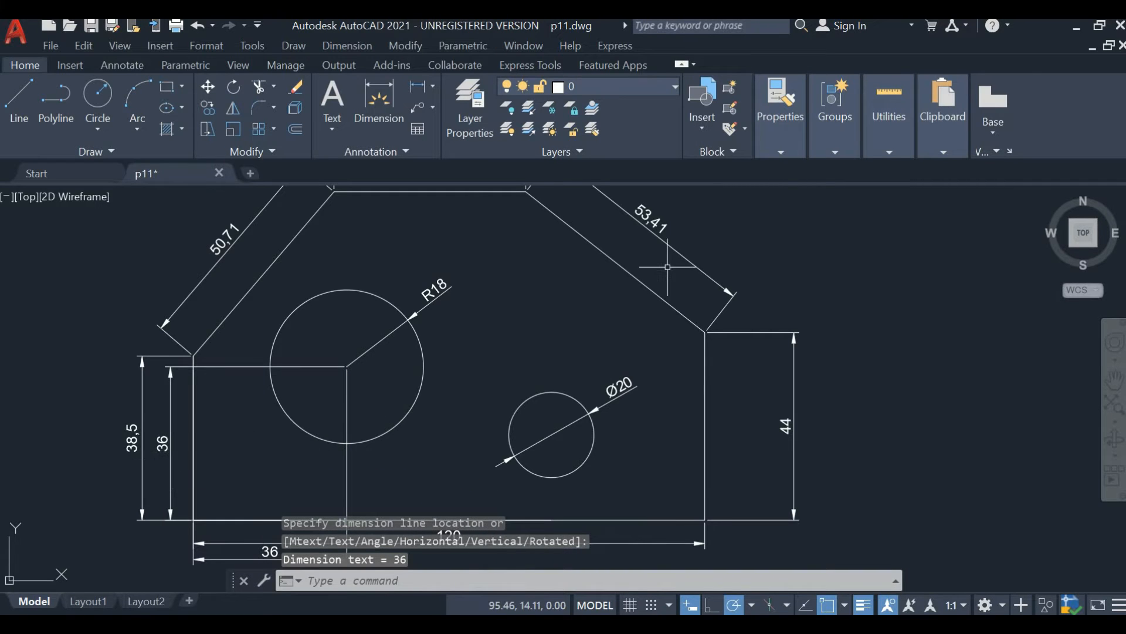
Step: Add a horizontal linear dimension from the small circle's center to the plate's right side, placed between the bottom edge and the overall width dimension
{"action": "scroll", "coordinate": [643, 291], "scroll_direction": "down", "scroll_amount": 2}
{"action": "mouse_move", "coordinate": [628, 324]}
{"action": "middle_mouse_down"}
{"action": "mouse_move", "coordinate": [435, 262]}
{"action": "mouse_move", "coordinate": [480, 108]}
{"action": "middle_mouse_up"}
{"action": "scroll", "coordinate": [451, 269], "scroll_direction": "up", "scroll_amount": 6}
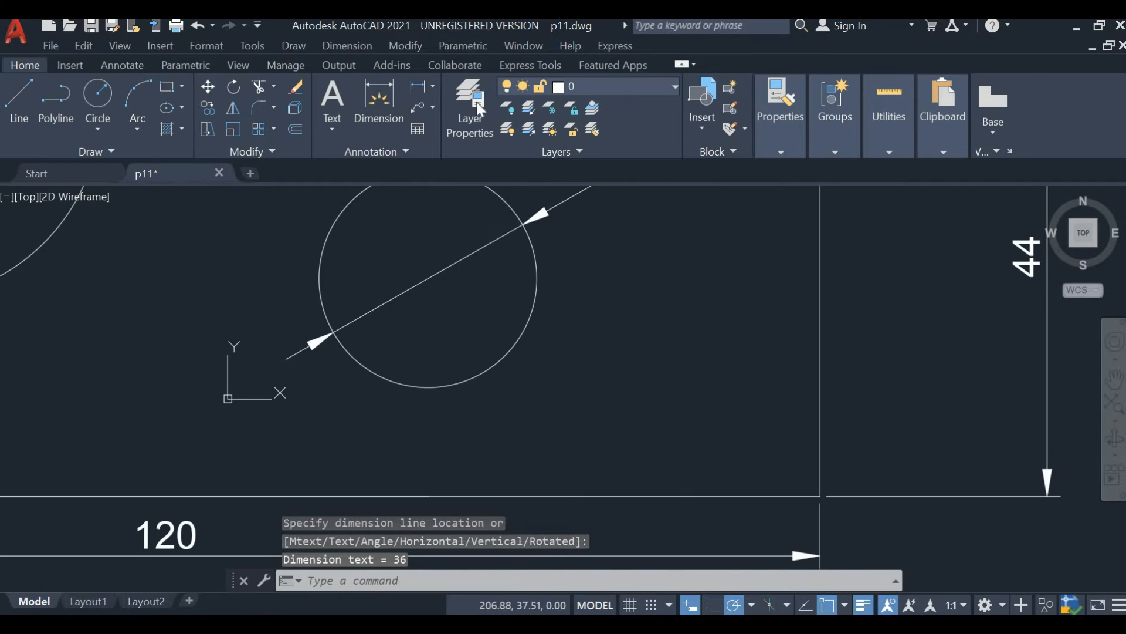
{"action": "left_click", "coordinate": [417, 87]}
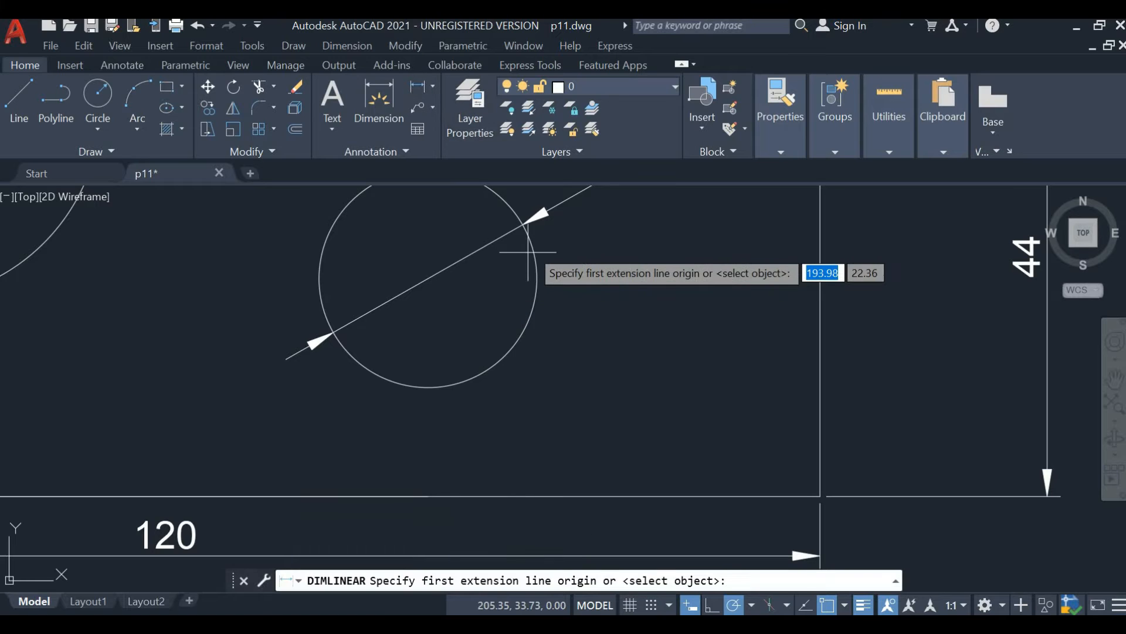
{"action": "left_click", "coordinate": [429, 277]}
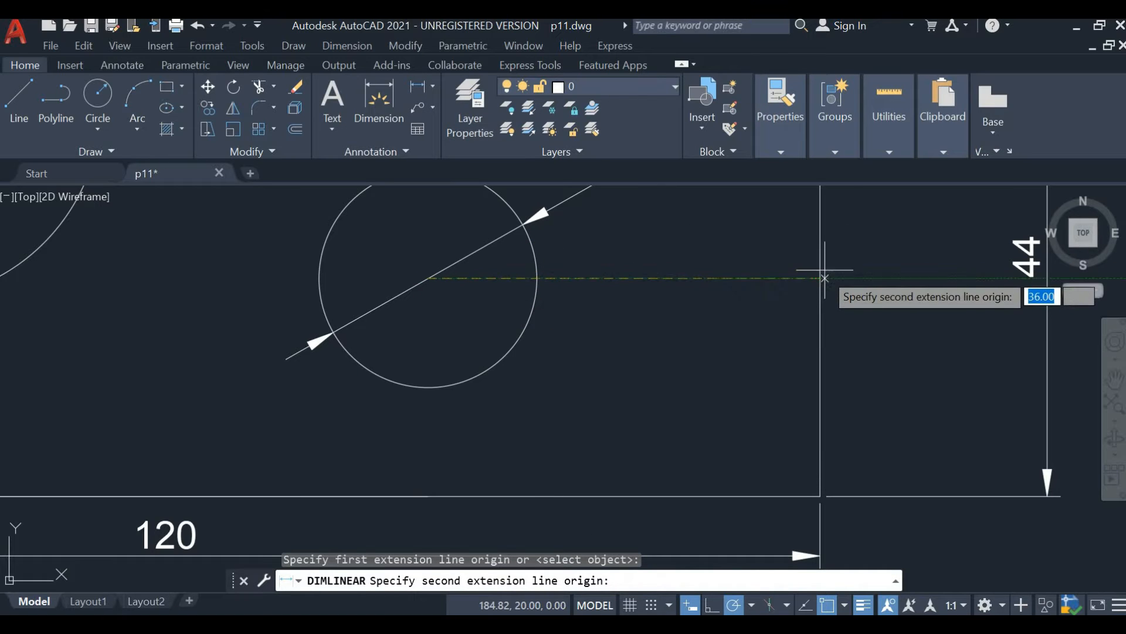
{"action": "left_click", "coordinate": [825, 277]}
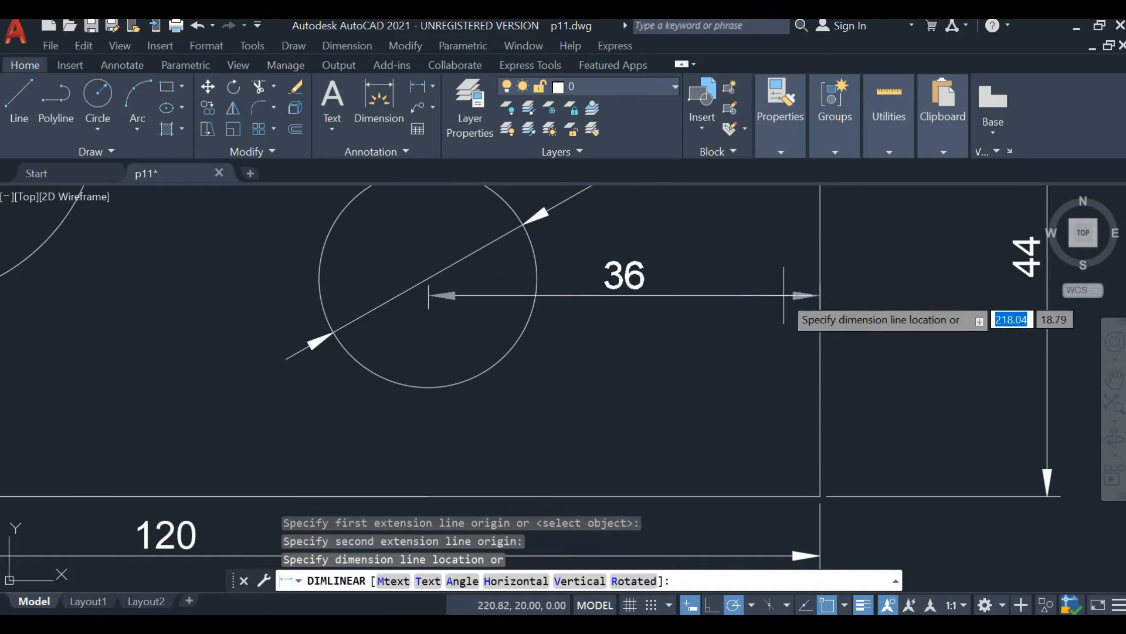
{"action": "left_click", "coordinate": [678, 528]}
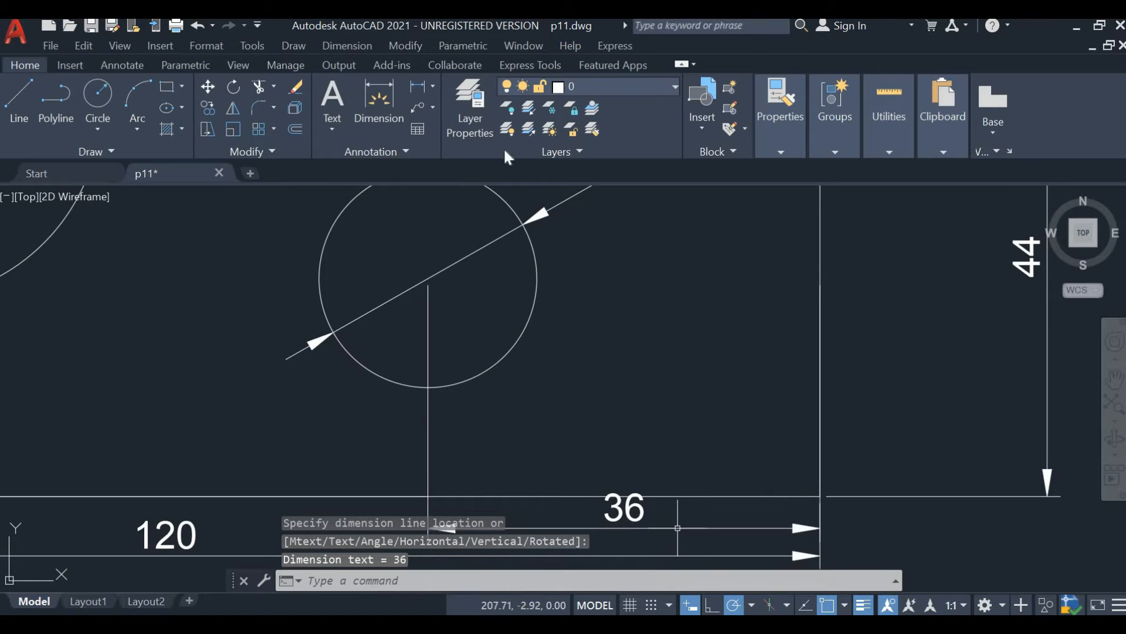
Step: Add a vertical linear dimension from the small circle's center to the bottom edge, placed between the right side and its height dimension
{"action": "left_click", "coordinate": [419, 86]}
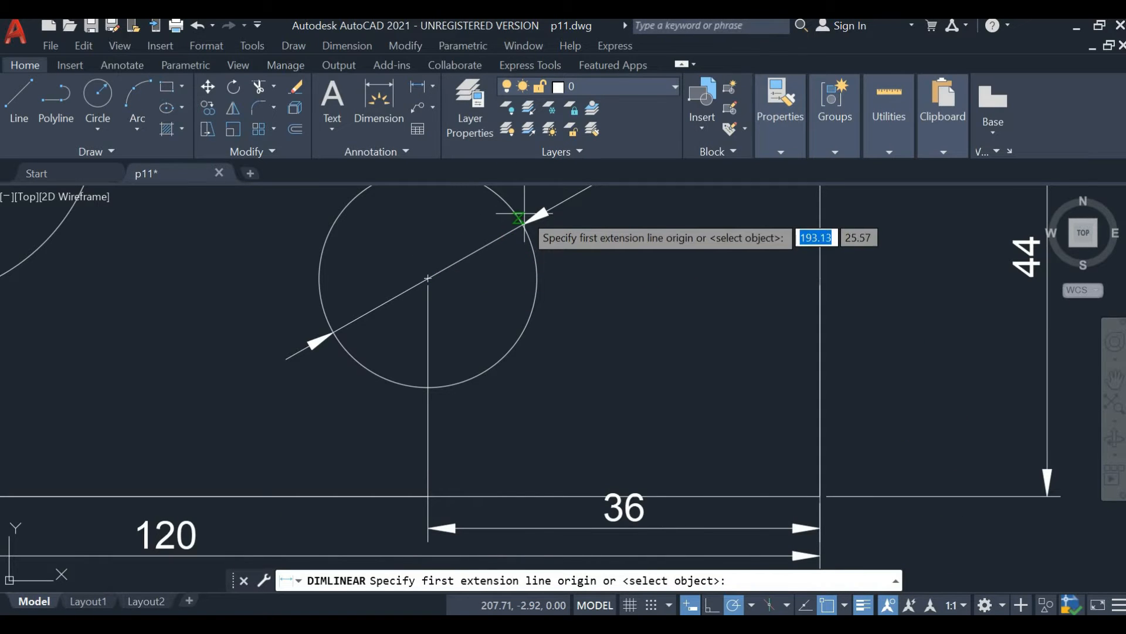
{"action": "left_click", "coordinate": [428, 278]}
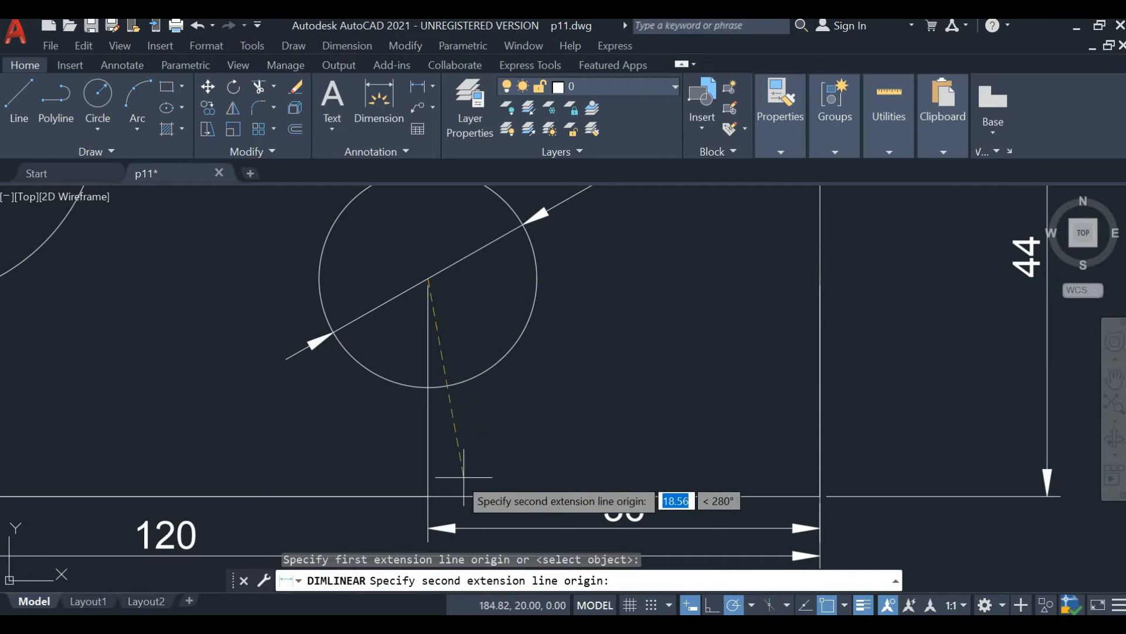
{"action": "left_click", "coordinate": [428, 496]}
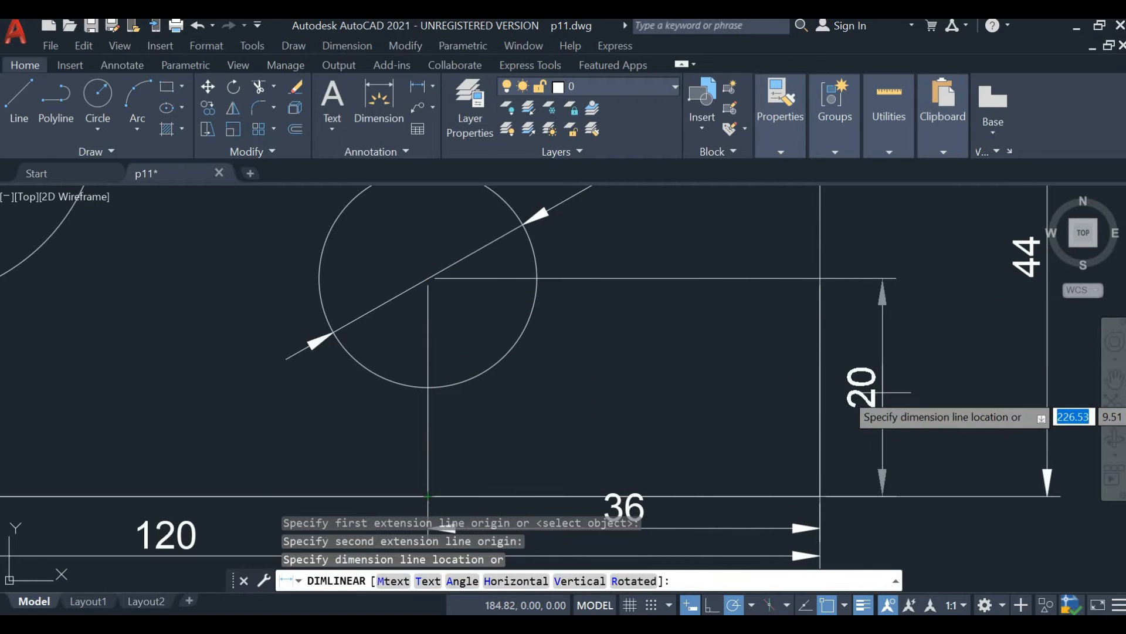
{"action": "left_click", "coordinate": [884, 392]}
{"action": "scroll", "coordinate": [865, 353], "scroll_direction": "down", "scroll_amount": 8}
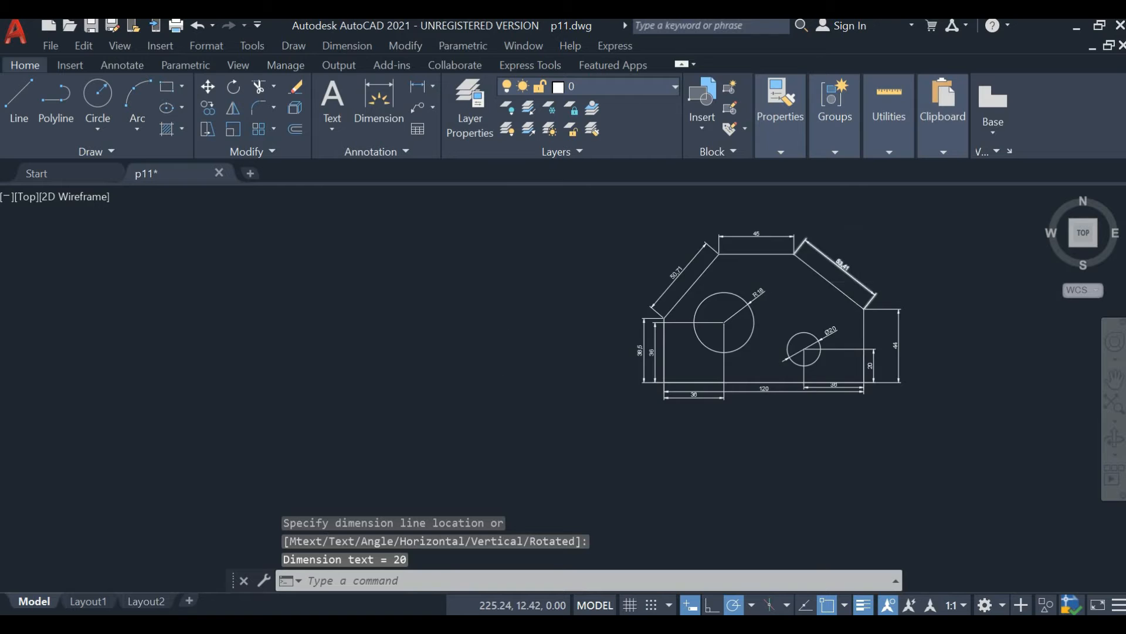
{"action": "scroll", "coordinate": [854, 282], "scroll_direction": "up", "scroll_amount": 3}
{"action": "middle_click_drag", "start_coordinate": [857, 280], "coordinate": [684, 317]}
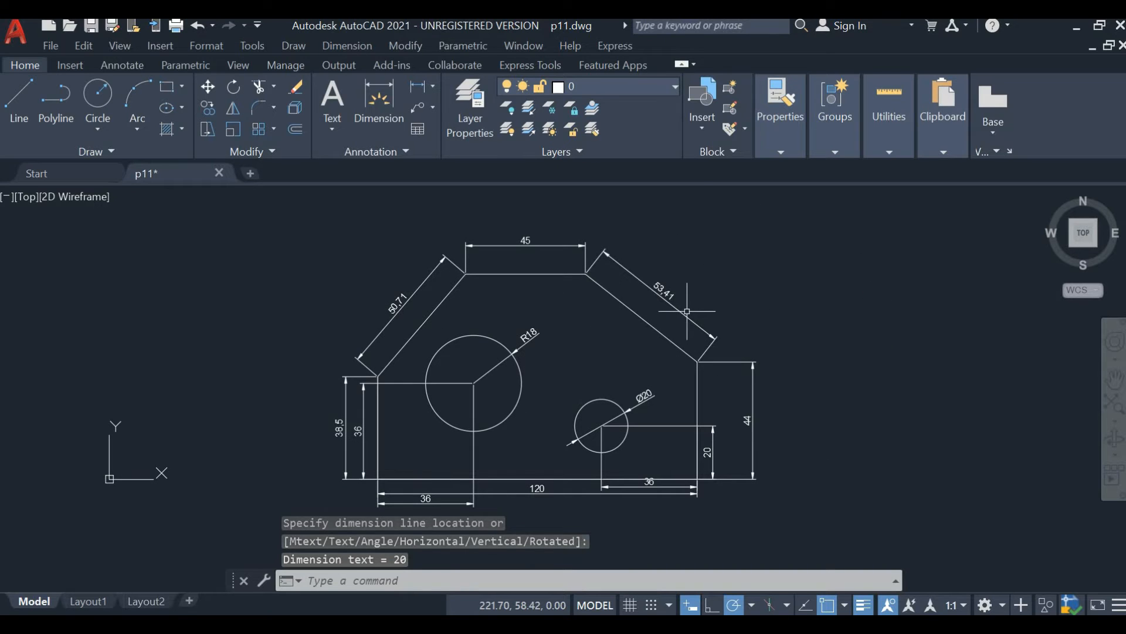
{"action": "key", "text": "Escape"}
{"action": "key", "text": "Escape"}
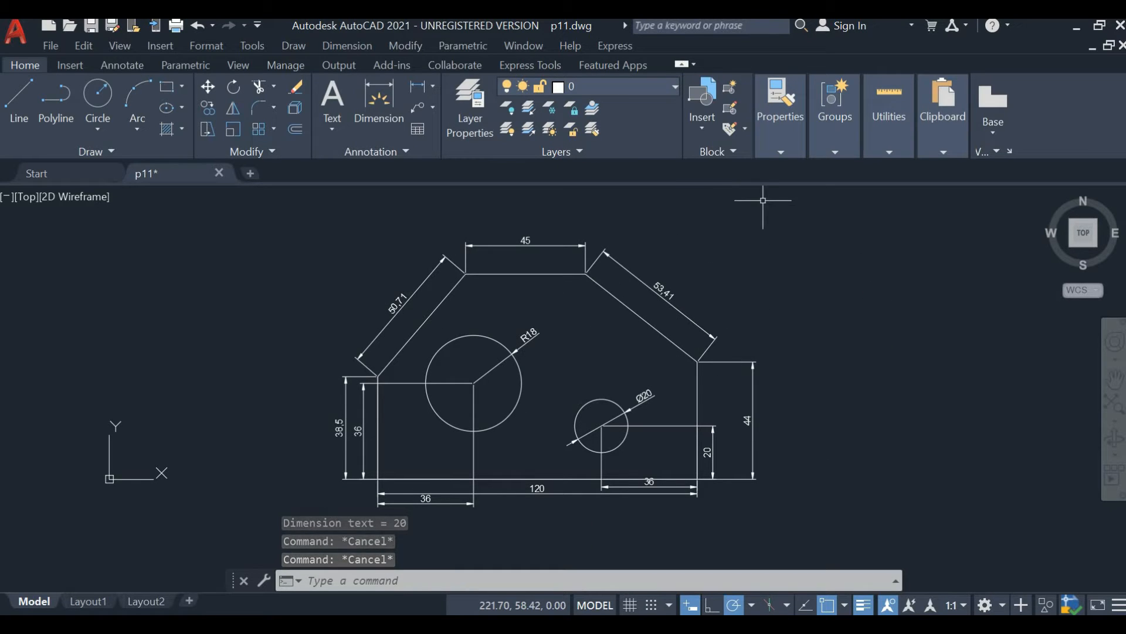
{"action": "scroll", "coordinate": [684, 268], "scroll_direction": "down", "scroll_amount": 3}
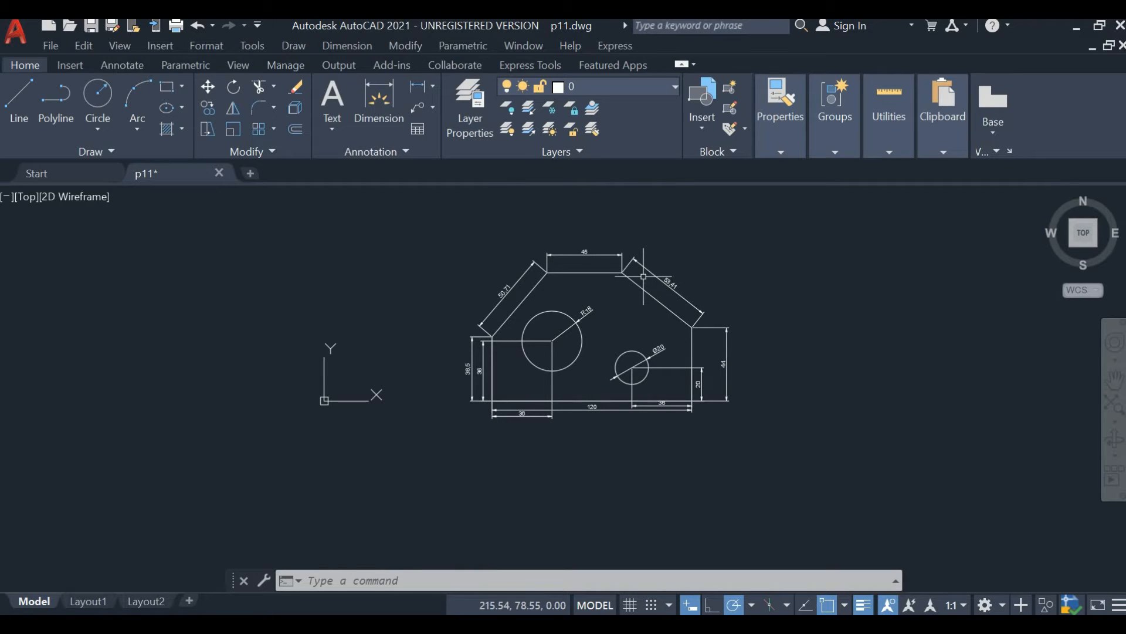
{"action": "scroll", "coordinate": [646, 273], "scroll_direction": "up", "scroll_amount": 2}
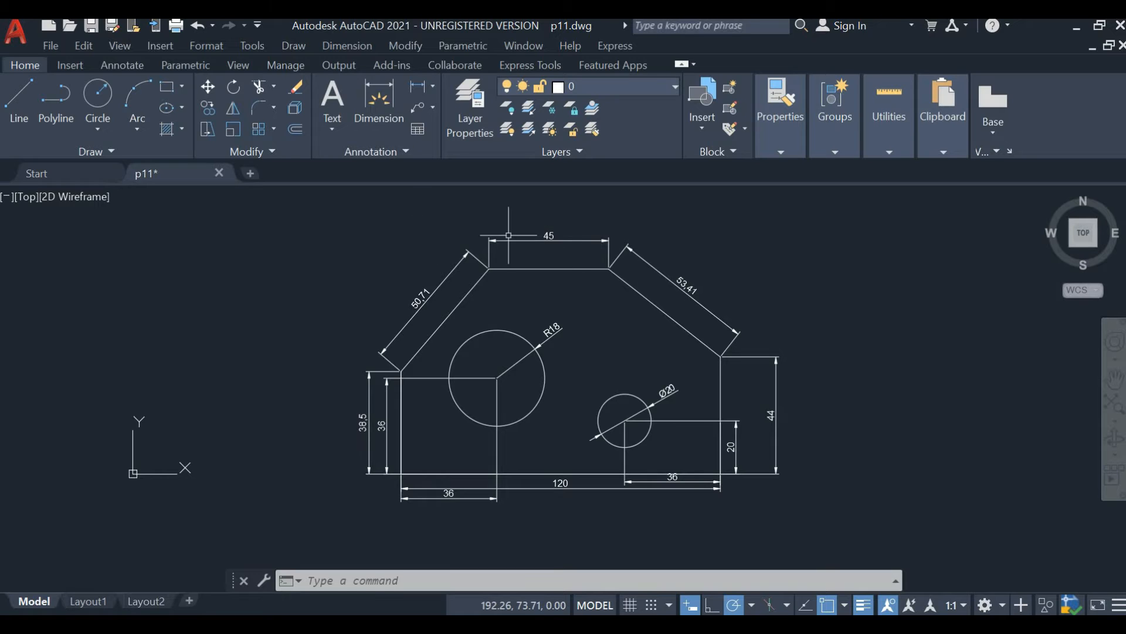
{"action": "scroll", "coordinate": [511, 249], "scroll_direction": "up", "scroll_amount": 2}
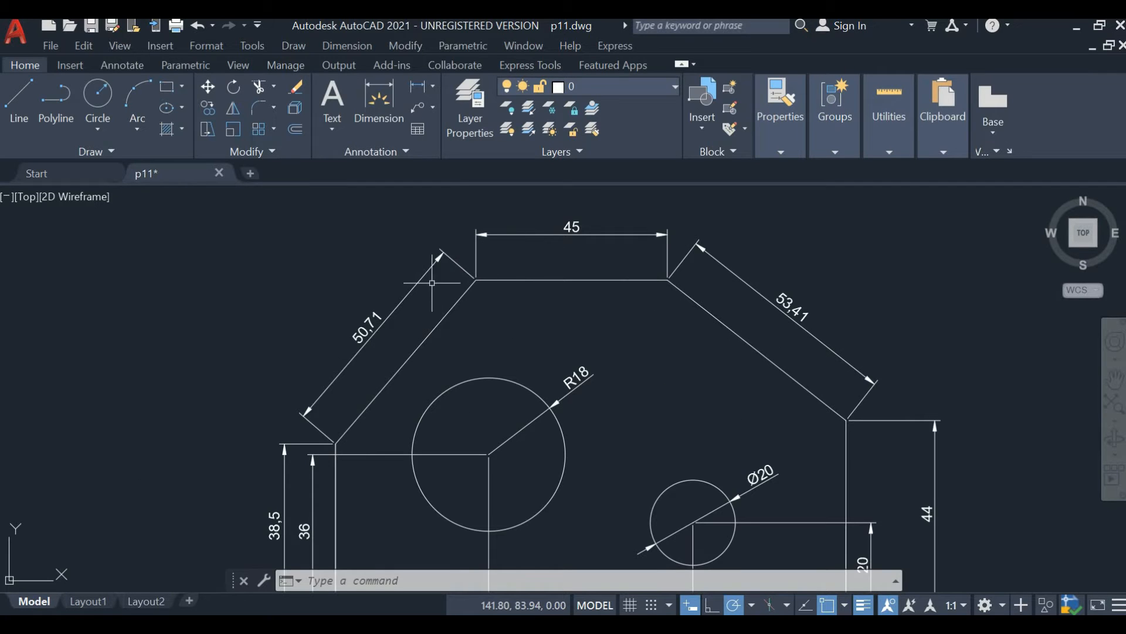
{"action": "scroll", "coordinate": [416, 301], "scroll_direction": "down", "scroll_amount": 2}
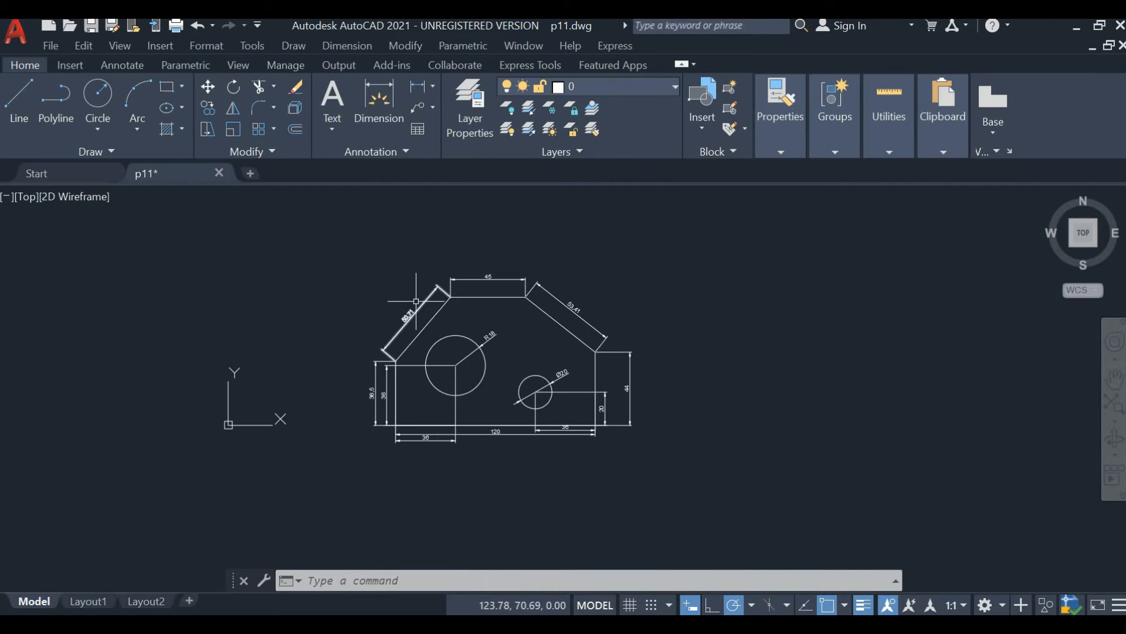
Step: Create a new dimension style named "cadd nest" that starts from ISO-25 and applies to all dimensions
{"action": "type", "text": "DIM"}
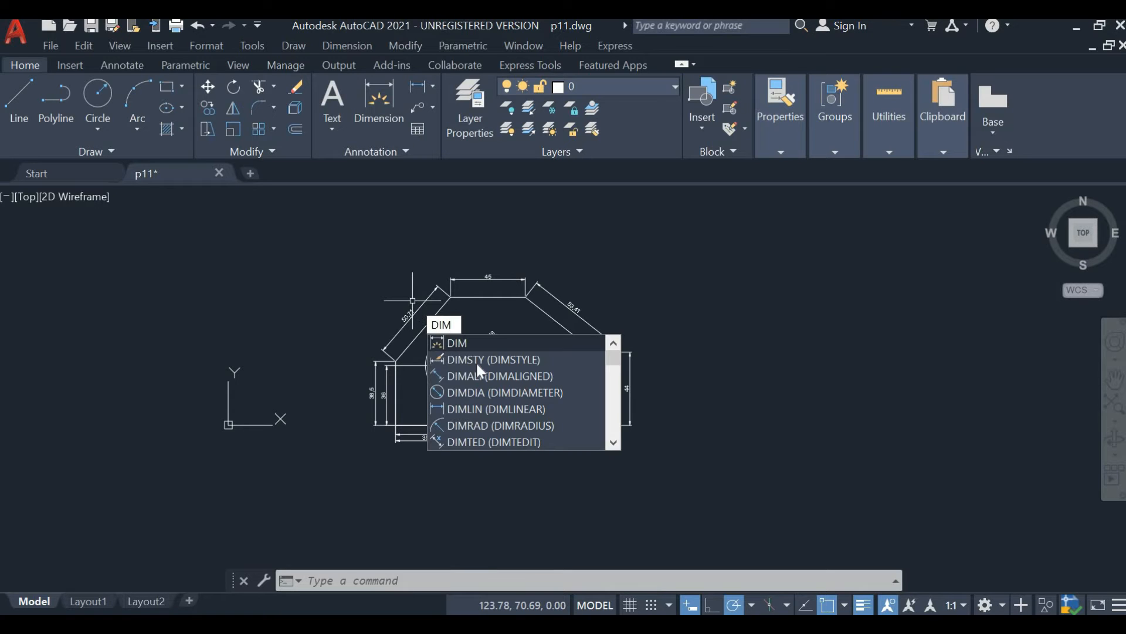
{"action": "left_click", "coordinate": [475, 363]}
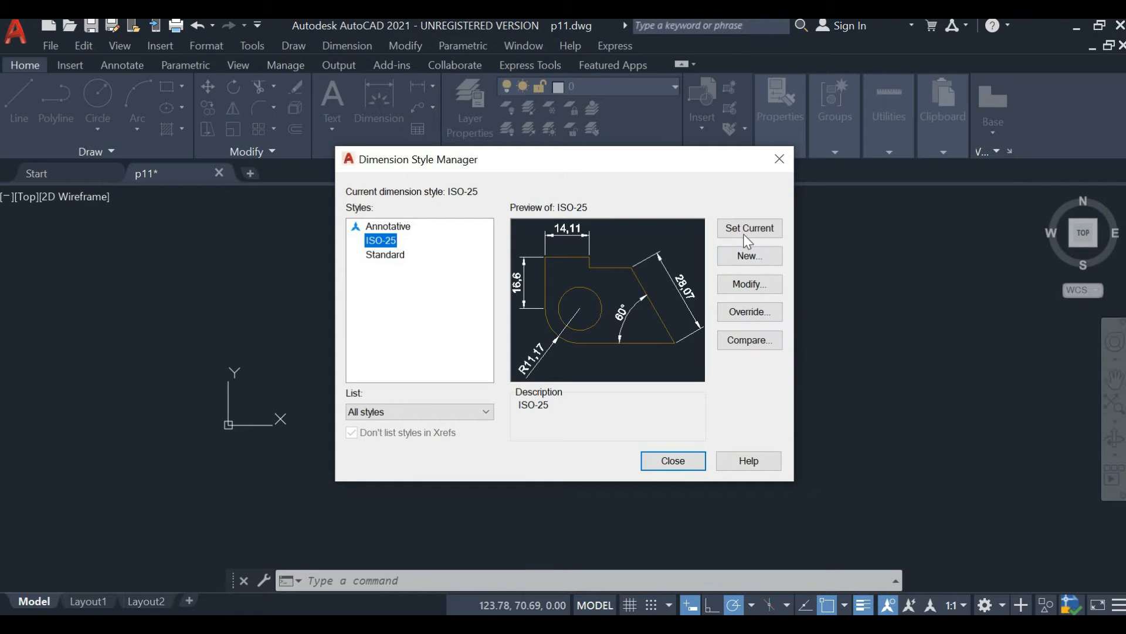
{"action": "left_click", "coordinate": [375, 253]}
{"action": "left_click", "coordinate": [386, 241]}
{"action": "left_click", "coordinate": [749, 258]}
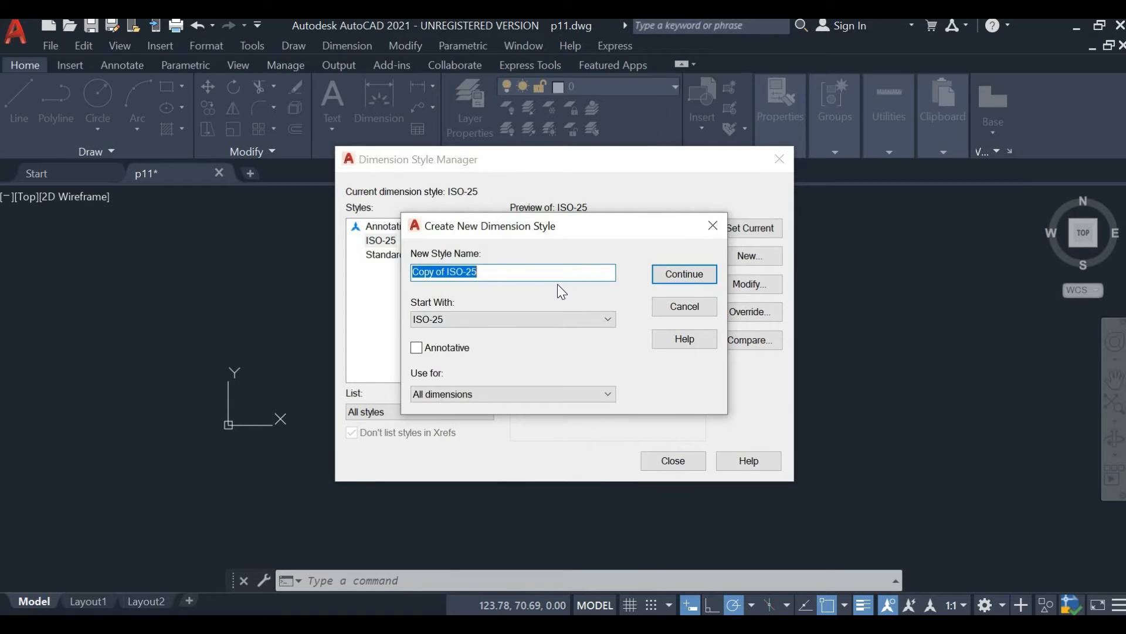
{"action": "key", "text": "BackSpace"}
{"action": "type", "text": "cadd"}
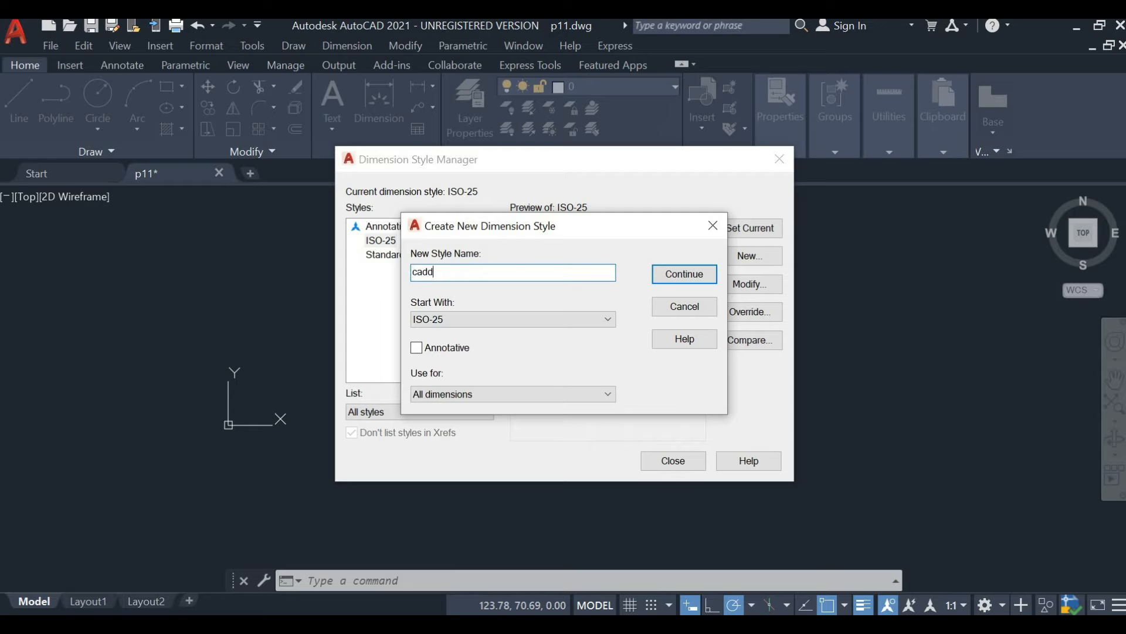
{"action": "type", "text": " nest"}
{"action": "left_click", "coordinate": [692, 275]}
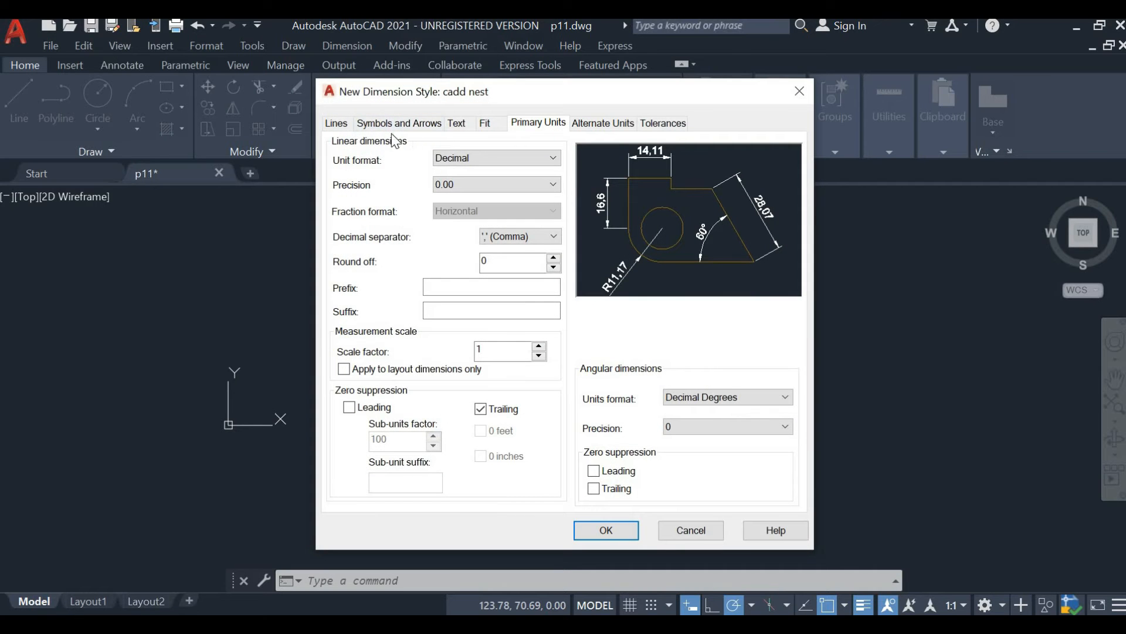
Step: Review the new style's settings for lines, arrowhead types, text, fit, primary units, alternate units and tolerances
{"action": "left_click", "coordinate": [337, 124]}
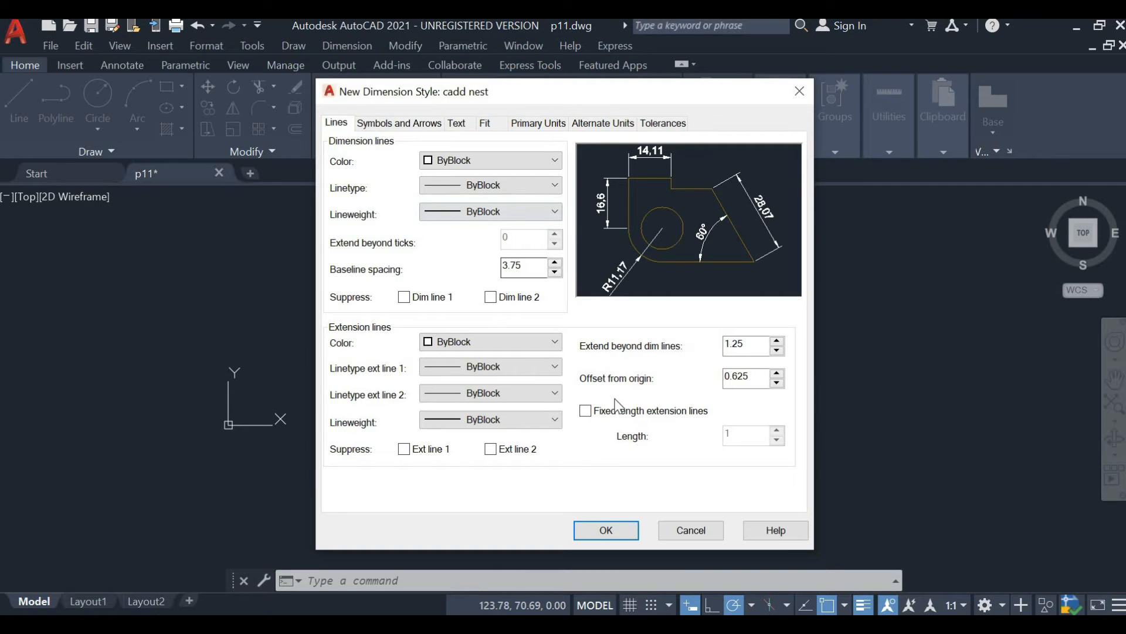
{"action": "left_click", "coordinate": [426, 123]}
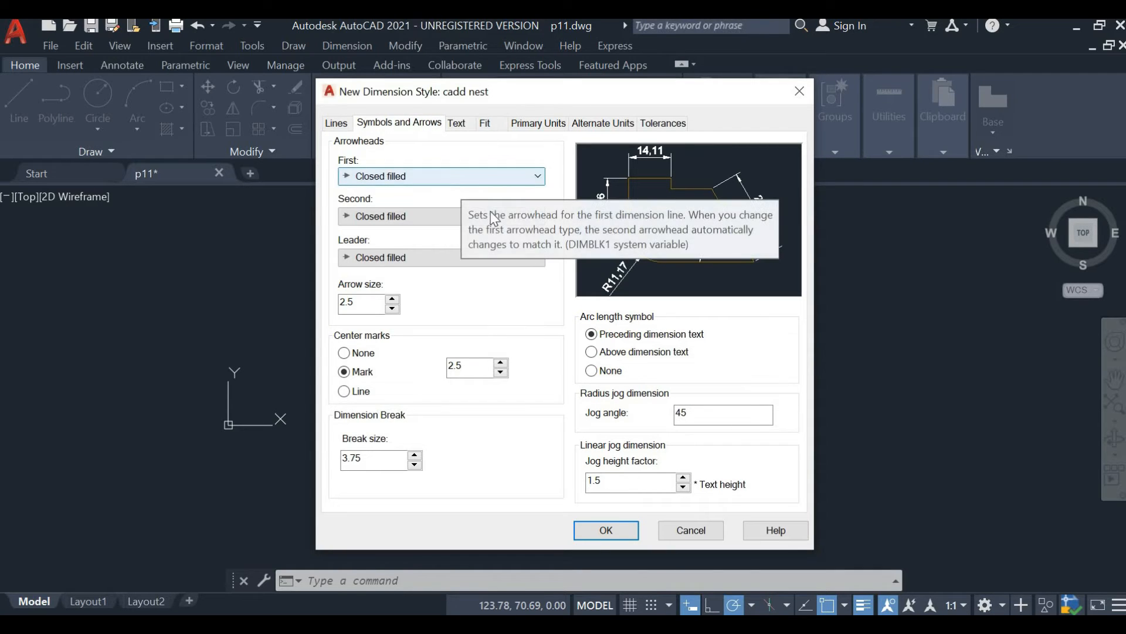
{"action": "left_click", "coordinate": [458, 186]}
{"action": "left_click", "coordinate": [456, 179]}
{"action": "left_click", "coordinate": [470, 179]}
{"action": "left_click", "coordinate": [541, 172]}
{"action": "left_click", "coordinate": [541, 174]}
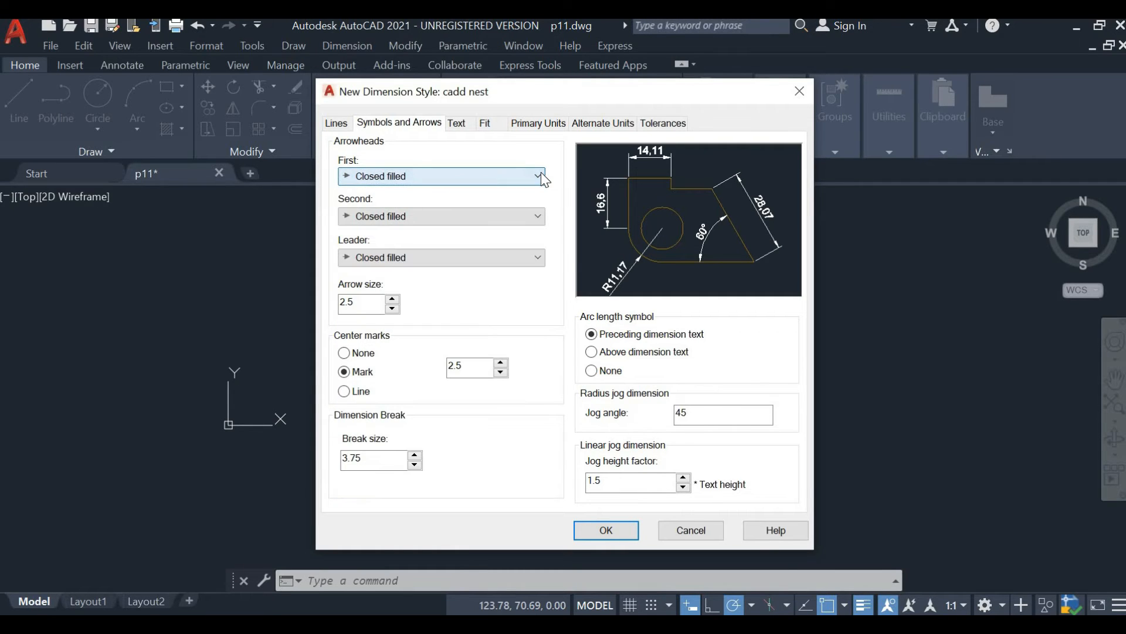
{"action": "left_click", "coordinate": [542, 174]}
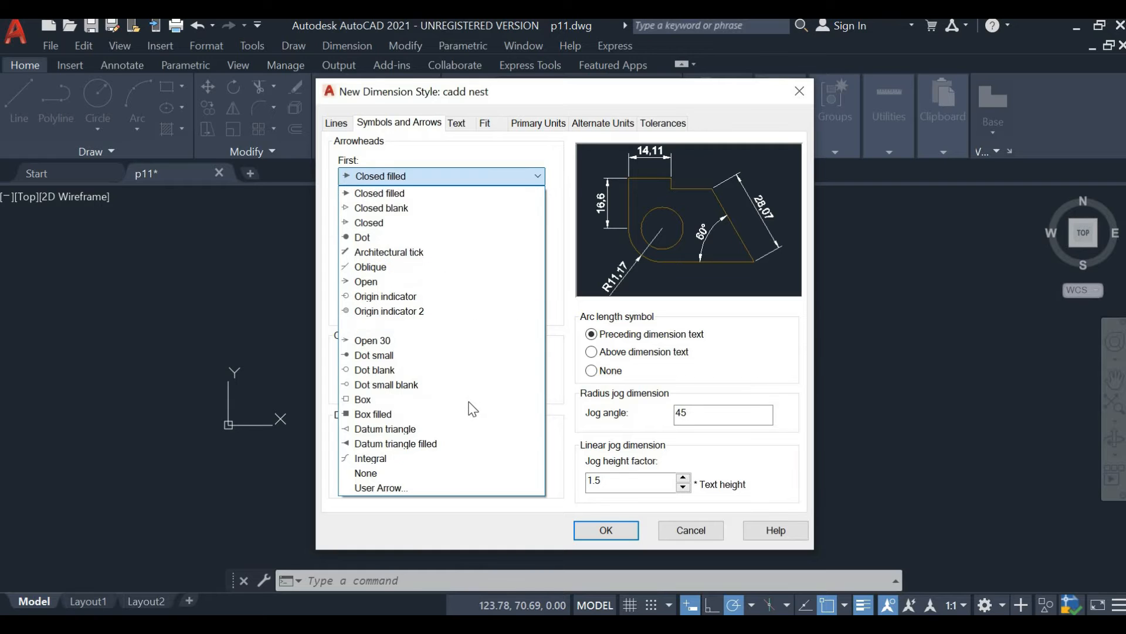
{"action": "left_click", "coordinate": [494, 173]}
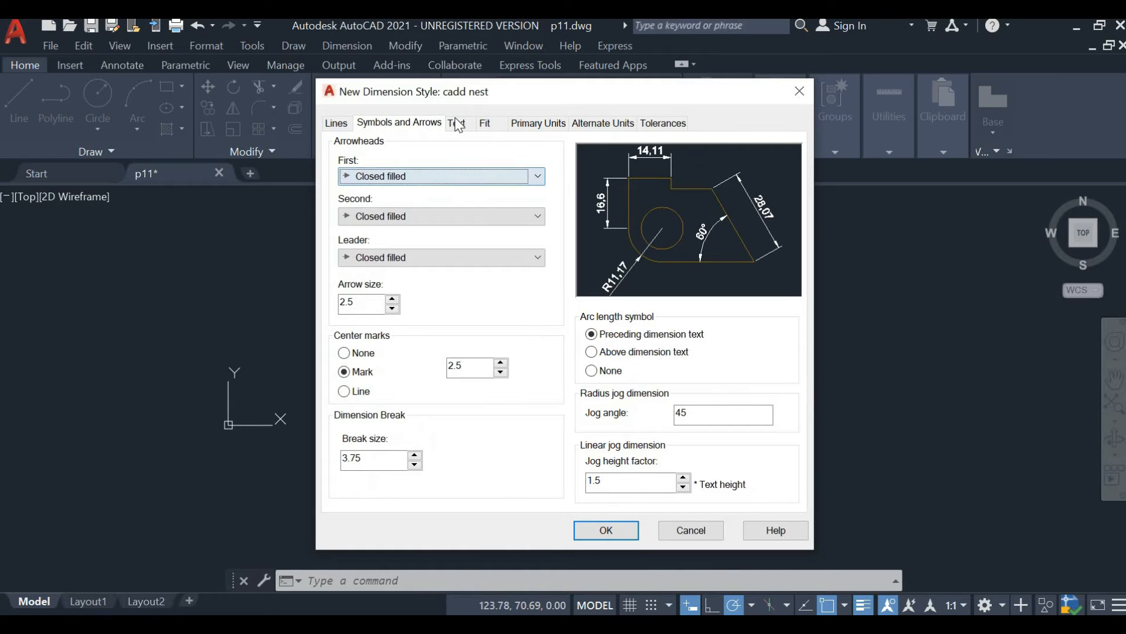
{"action": "left_click", "coordinate": [457, 123]}
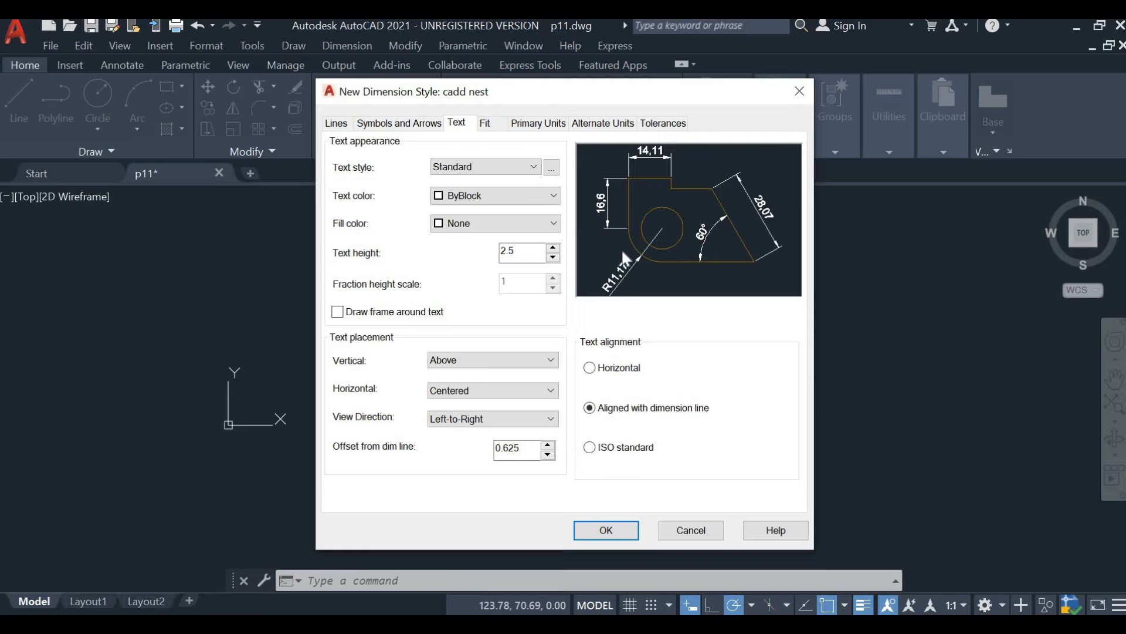
{"action": "left_click", "coordinate": [485, 122]}
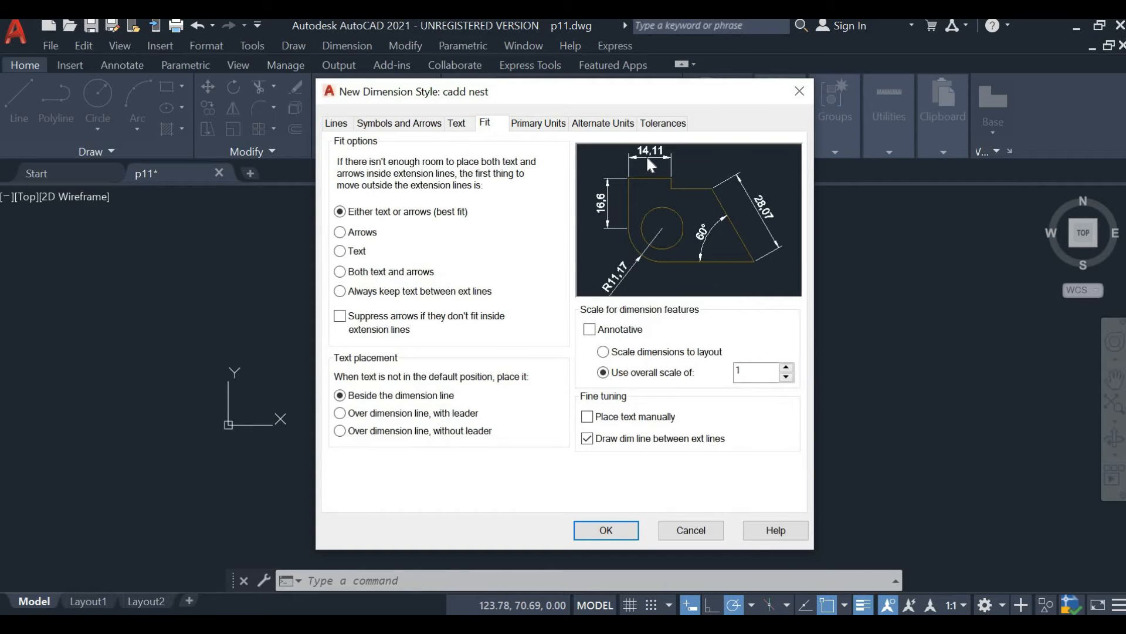
{"action": "left_click", "coordinate": [547, 131]}
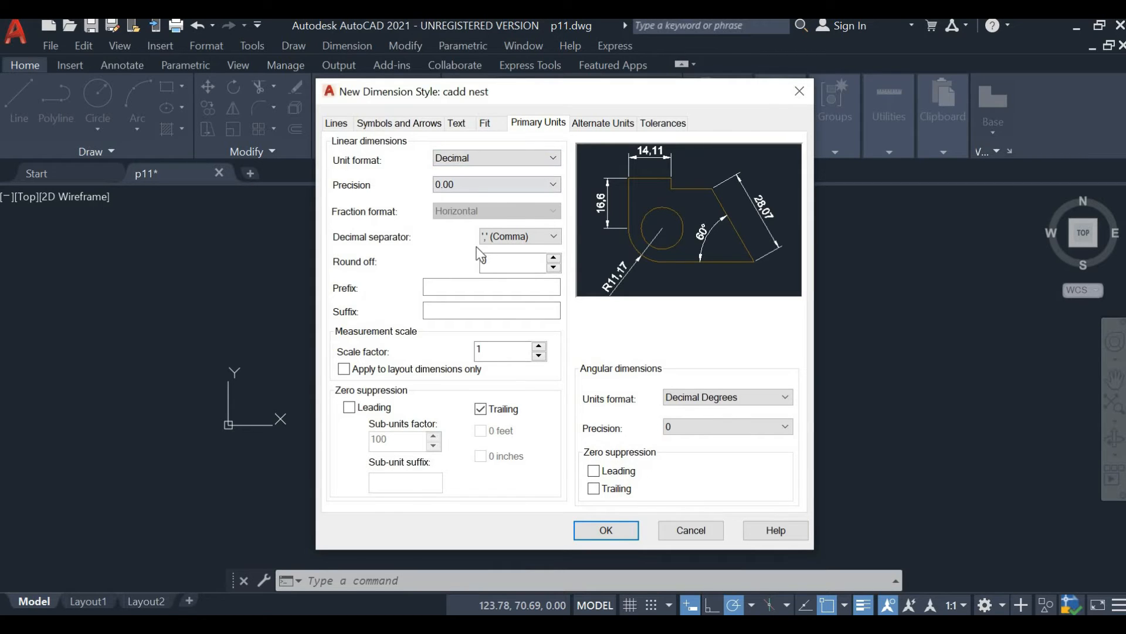
{"action": "left_click", "coordinate": [596, 124]}
{"action": "left_click", "coordinate": [673, 124]}
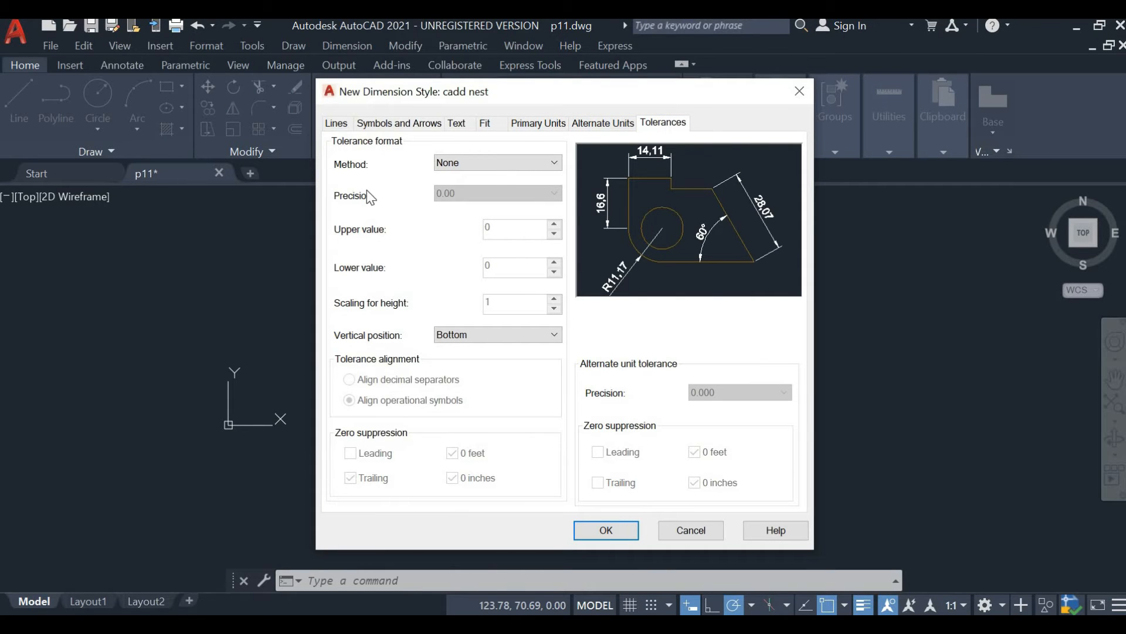
Step: Set the dimension lines' color to Red, their linetype to Continuous and their lineweight to 0.09 mm
{"action": "left_click", "coordinate": [336, 123]}
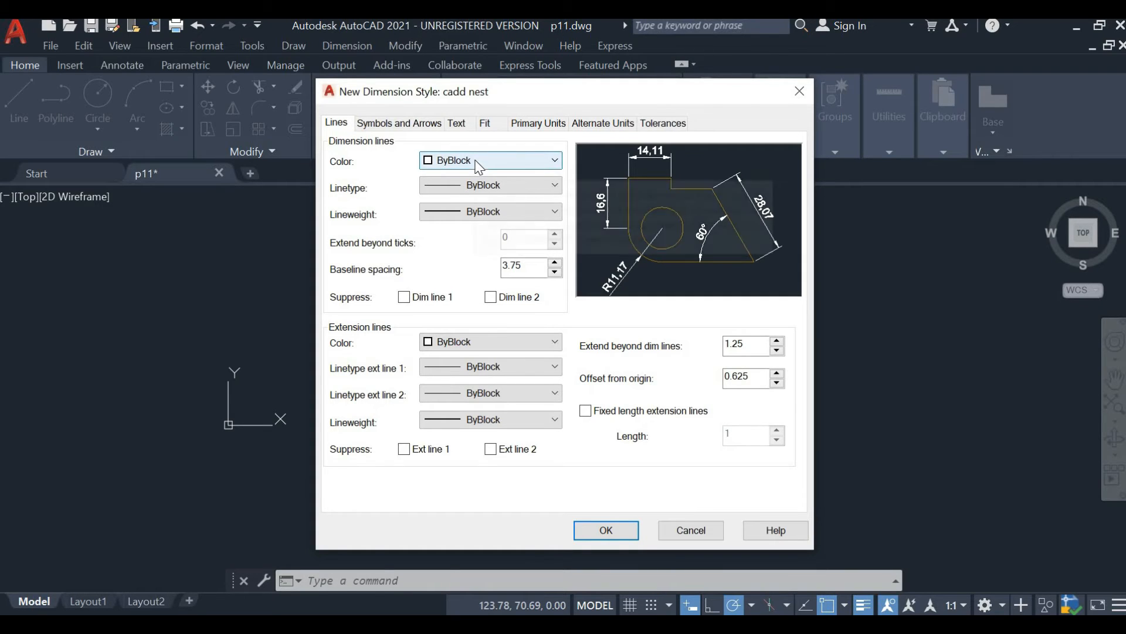
{"action": "left_click", "coordinate": [476, 165]}
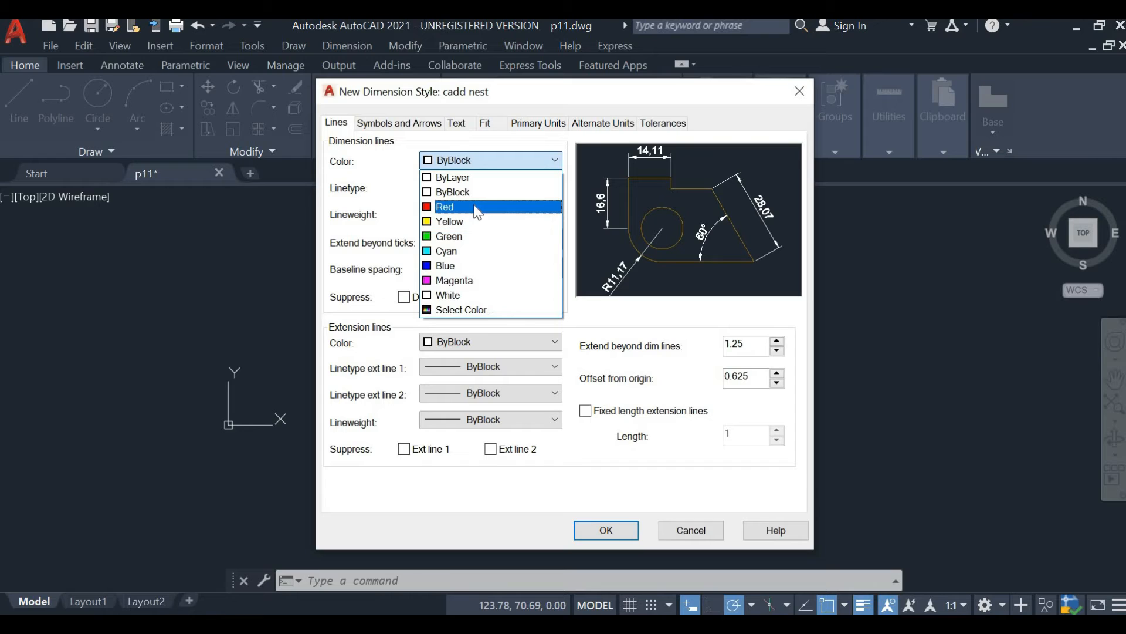
{"action": "left_click", "coordinate": [477, 207]}
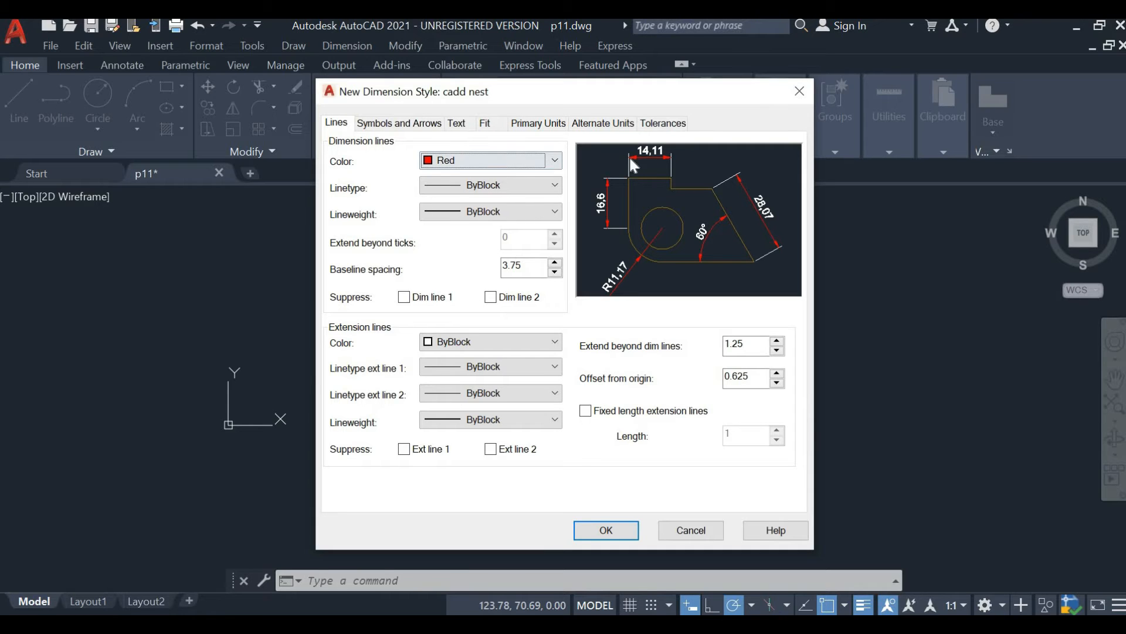
{"action": "left_click", "coordinate": [466, 186]}
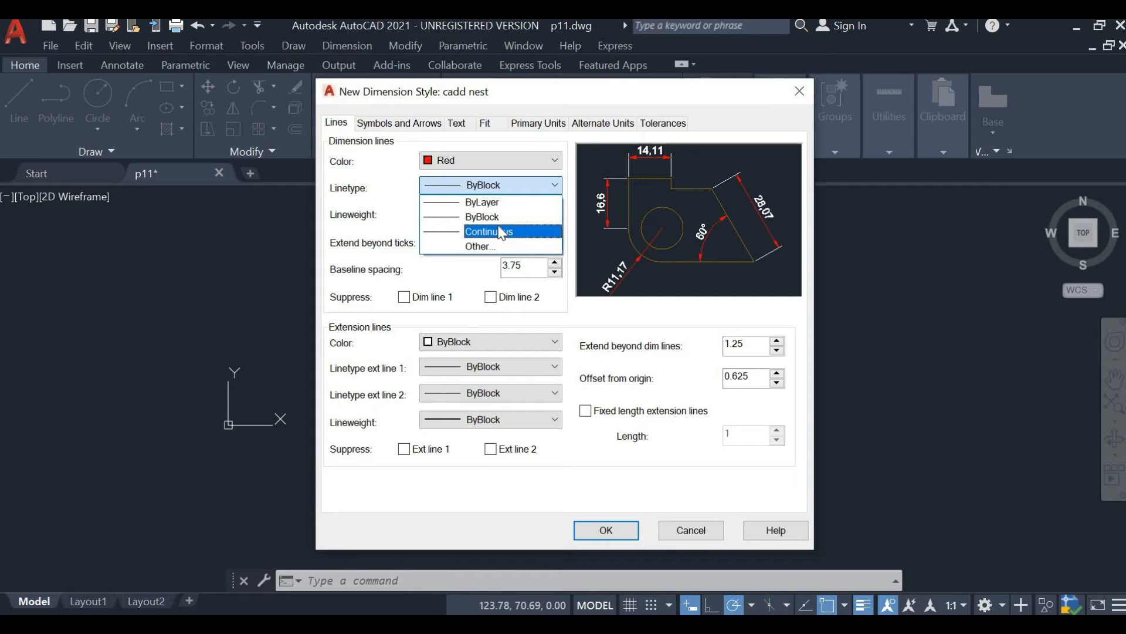
{"action": "left_click", "coordinate": [501, 233]}
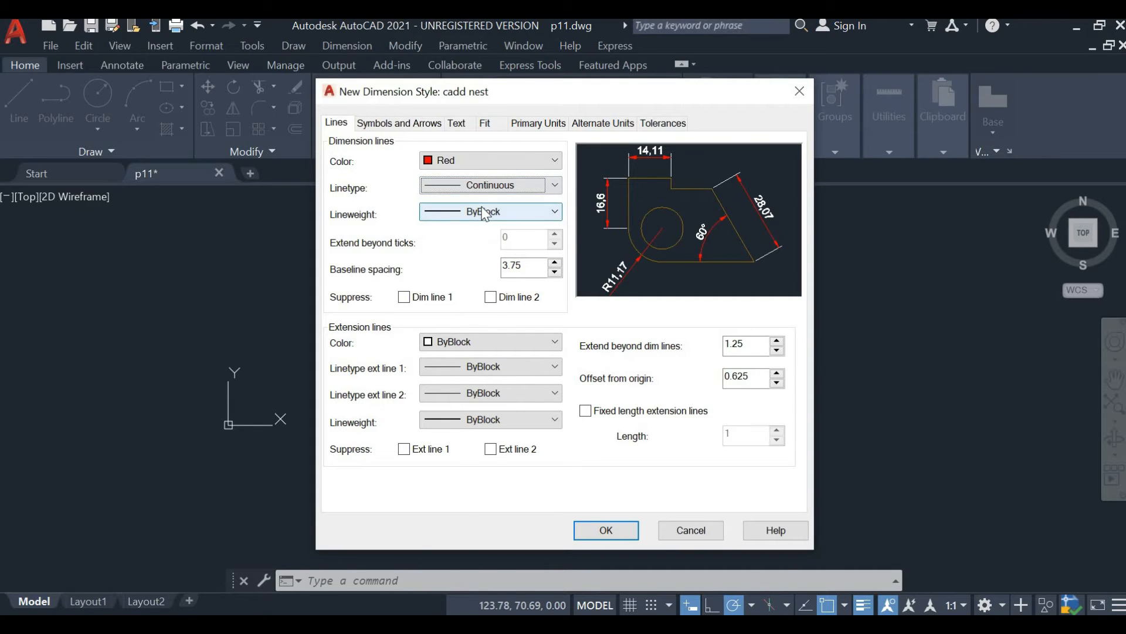
{"action": "left_click", "coordinate": [485, 212]}
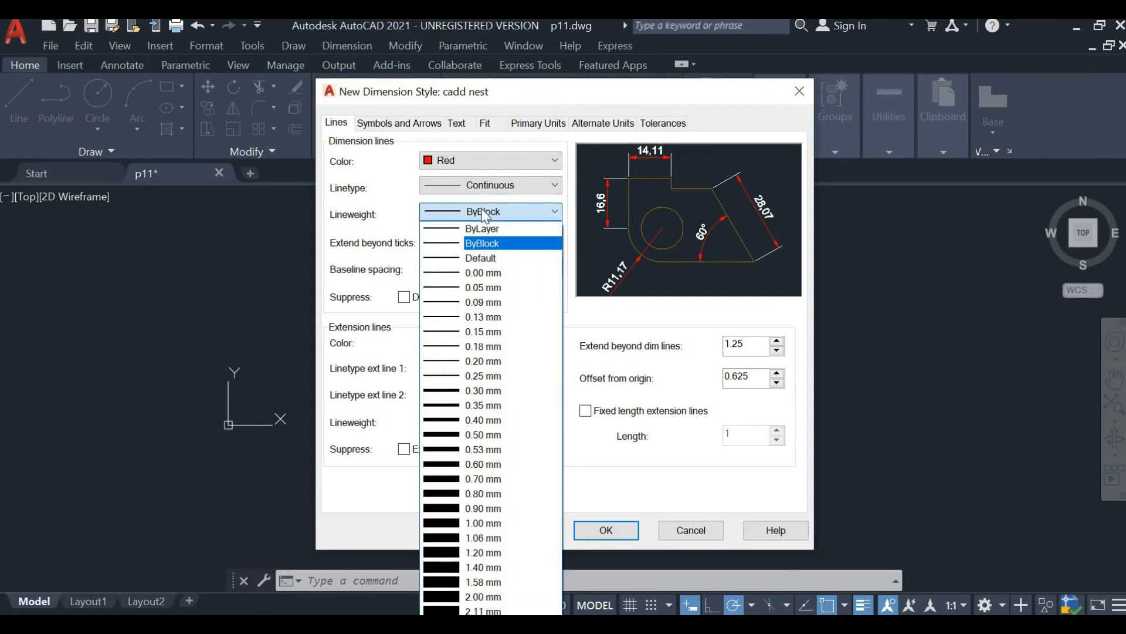
{"action": "left_click", "coordinate": [499, 302]}
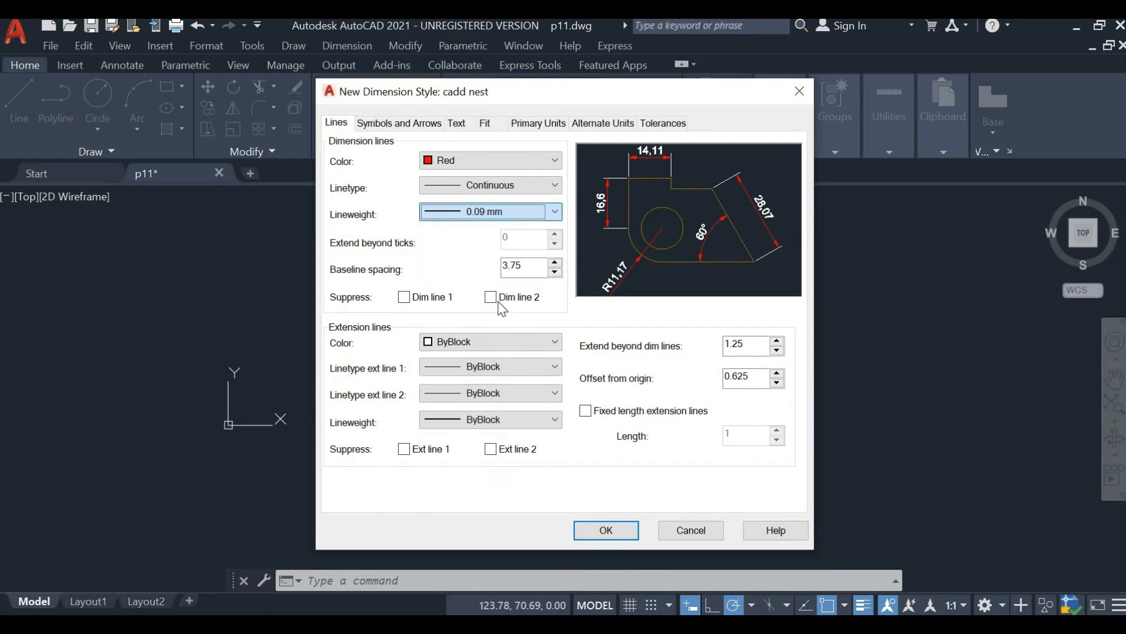
Step: Try a 0.70 mm lineweight for the dimension lines and return it to 0.09 mm
{"action": "left_click", "coordinate": [495, 212]}
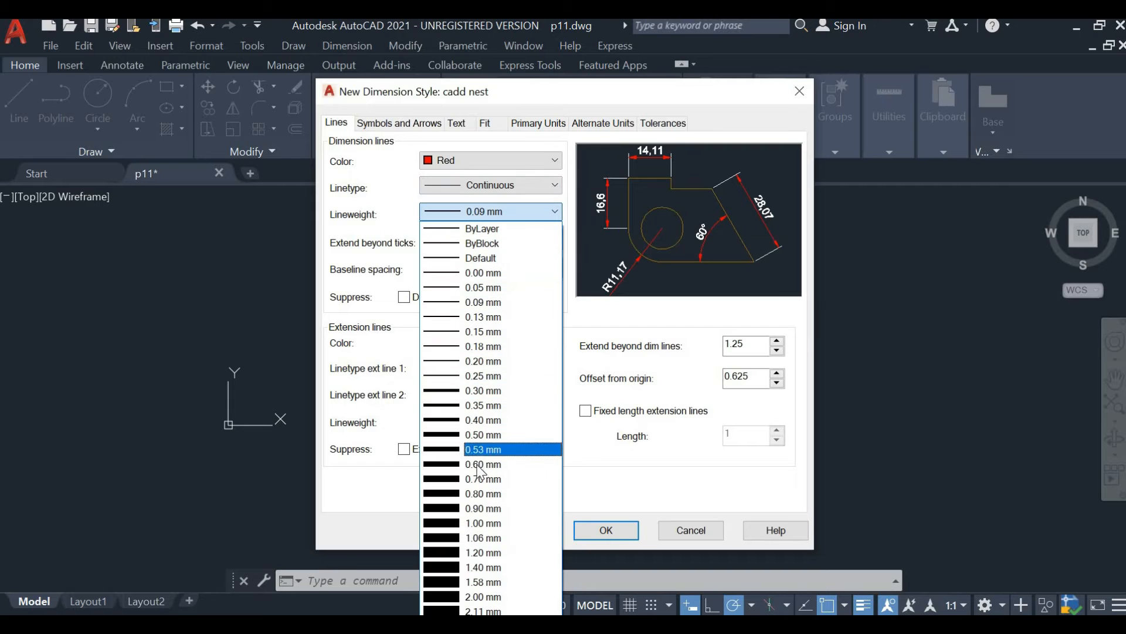
{"action": "left_click", "coordinate": [483, 479]}
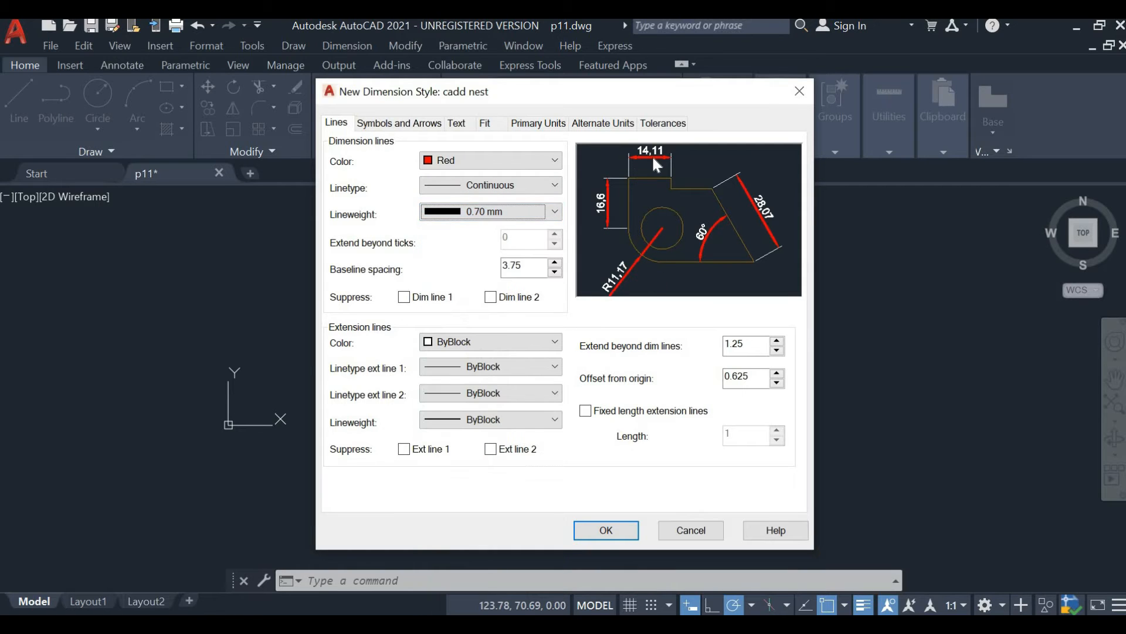
{"action": "left_click", "coordinate": [523, 212]}
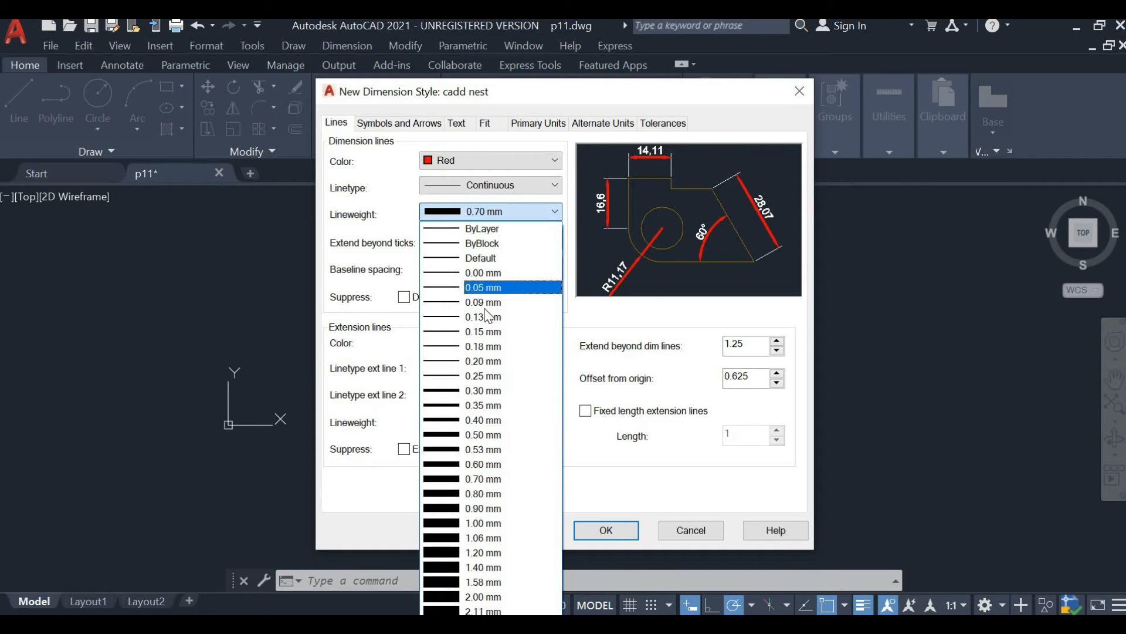
{"action": "left_click", "coordinate": [490, 300]}
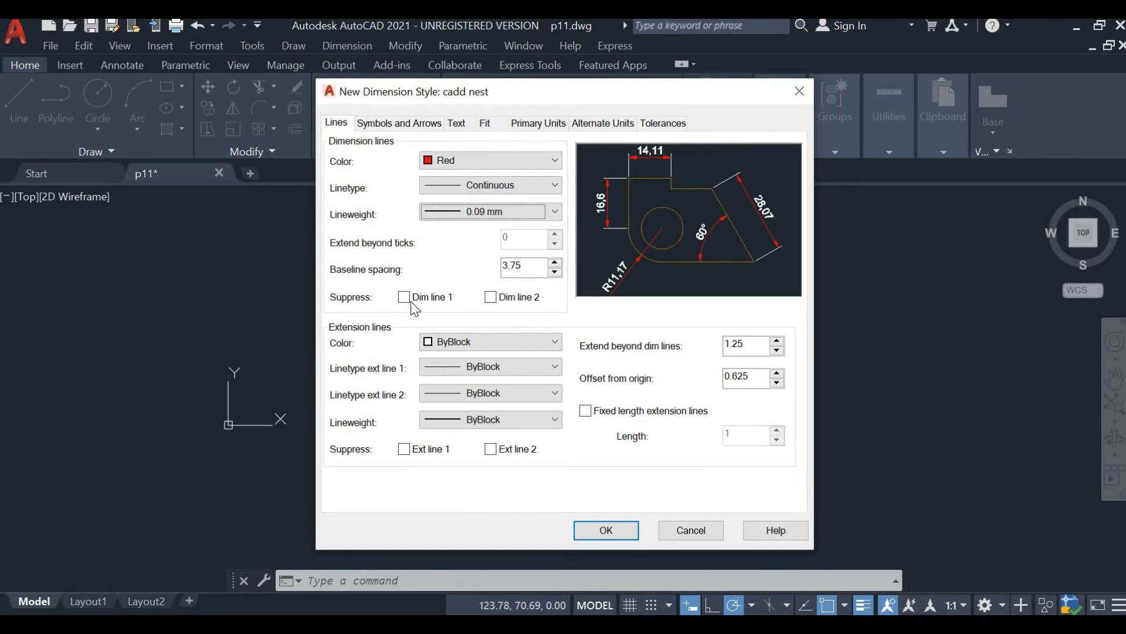
Step: Set the extension lines' color to Yellow, leaving both extension linetypes at ByBlock
{"action": "left_click", "coordinate": [487, 343]}
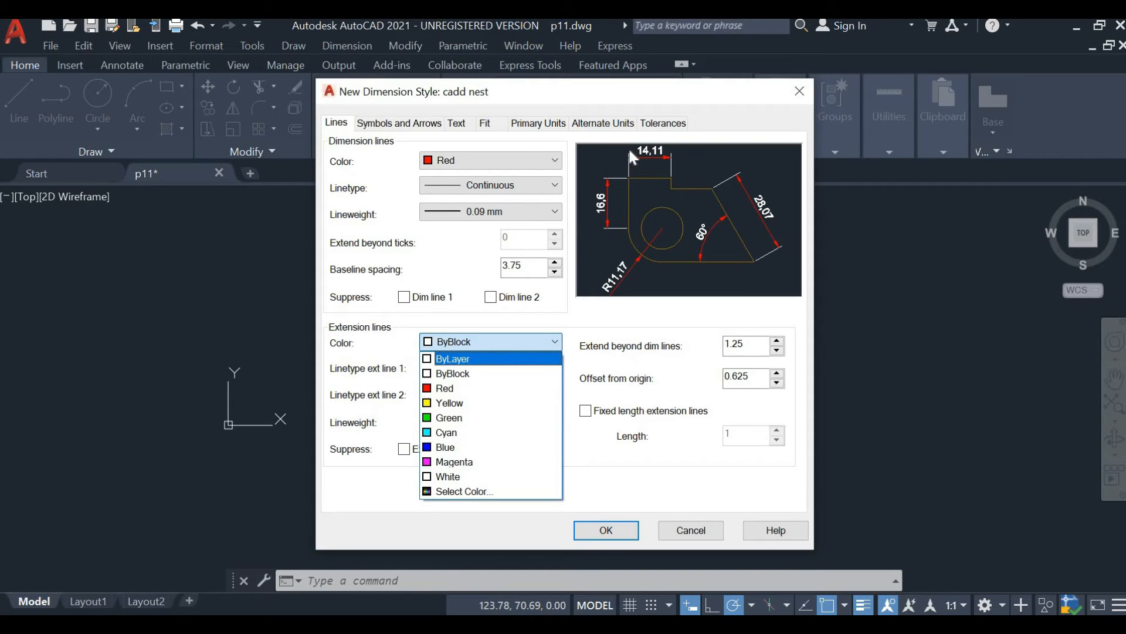
{"action": "left_click", "coordinate": [454, 405]}
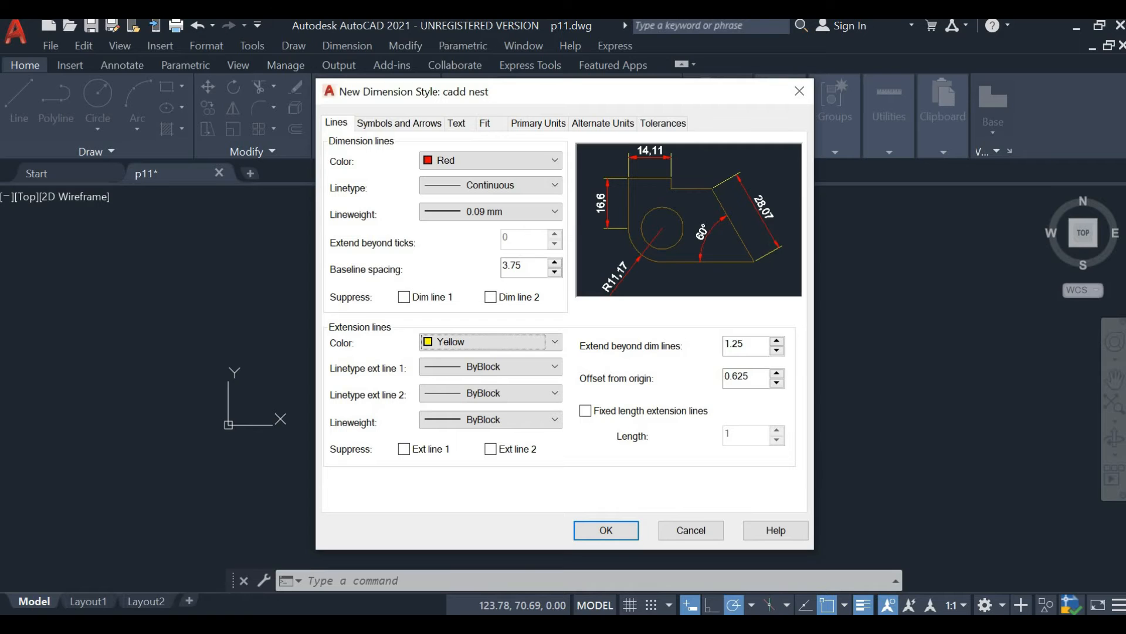
{"action": "left_click", "coordinate": [492, 368]}
{"action": "left_click", "coordinate": [488, 388]}
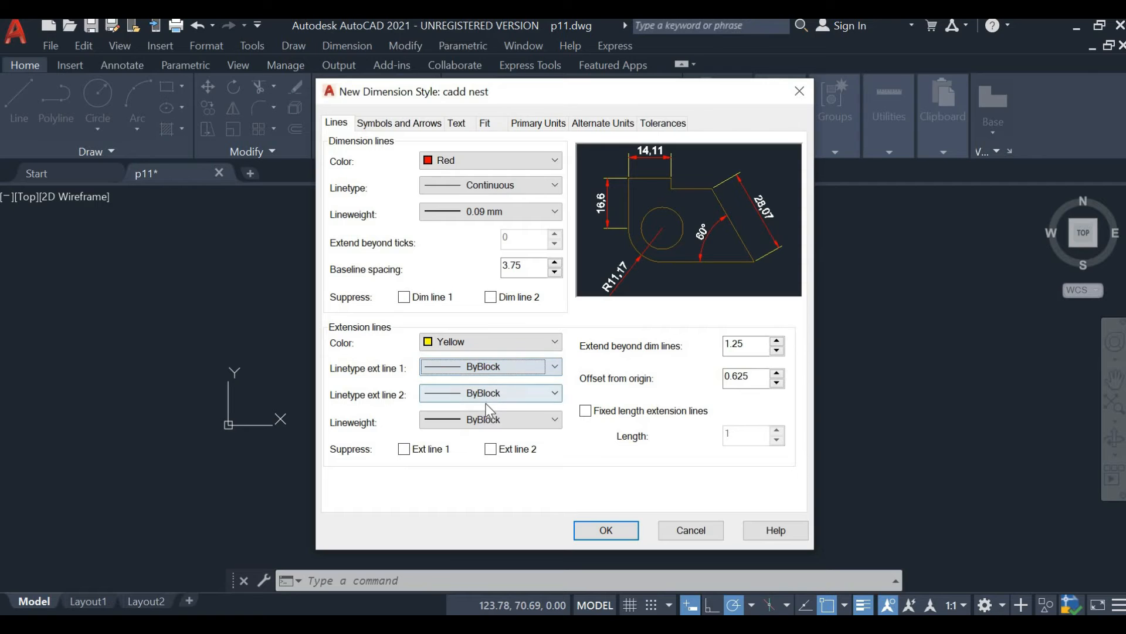
{"action": "left_click", "coordinate": [489, 393]}
{"action": "left_click", "coordinate": [473, 420]}
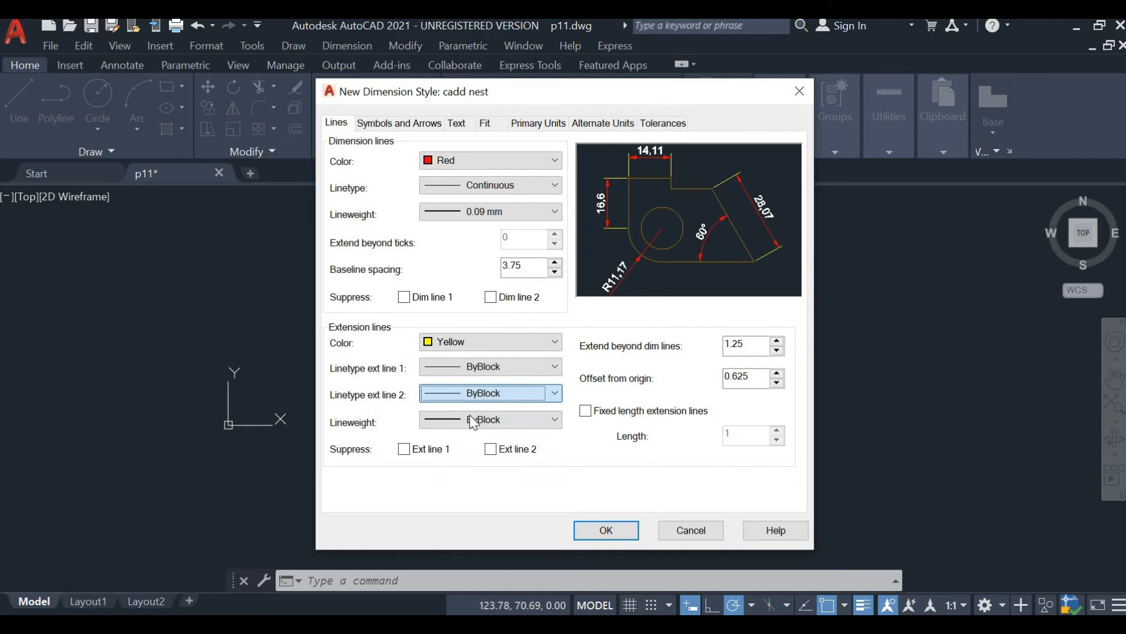
Step: Try a 0.40 mm lineweight for the extension lines and set it to 0.09 mm instead
{"action": "left_click", "coordinate": [467, 420]}
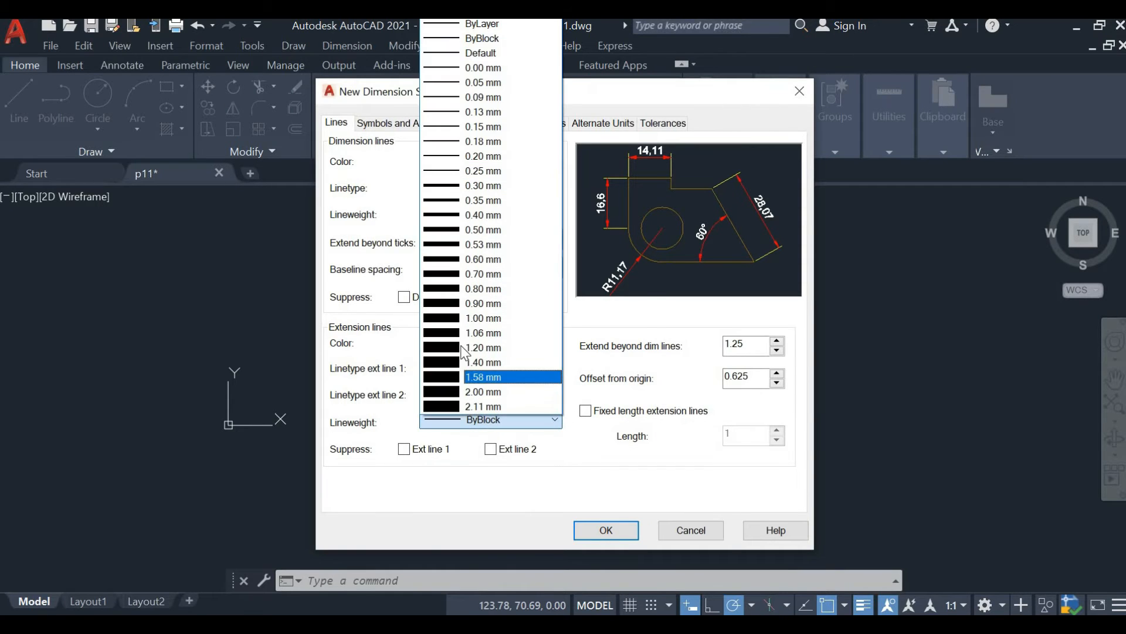
{"action": "left_click", "coordinate": [444, 217]}
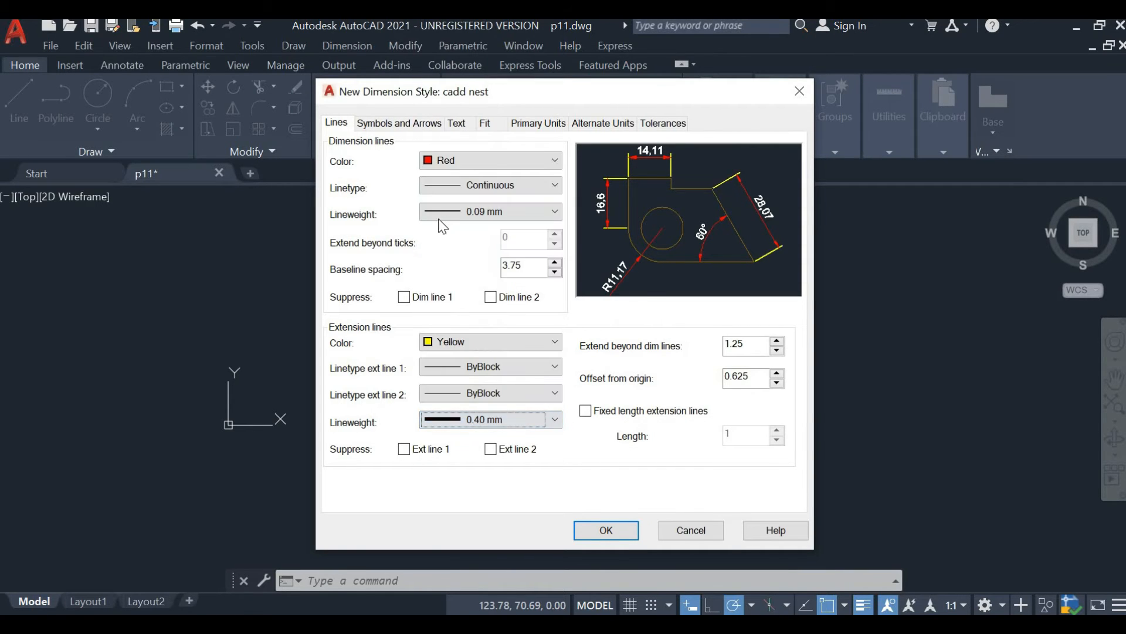
{"action": "left_click", "coordinate": [488, 419]}
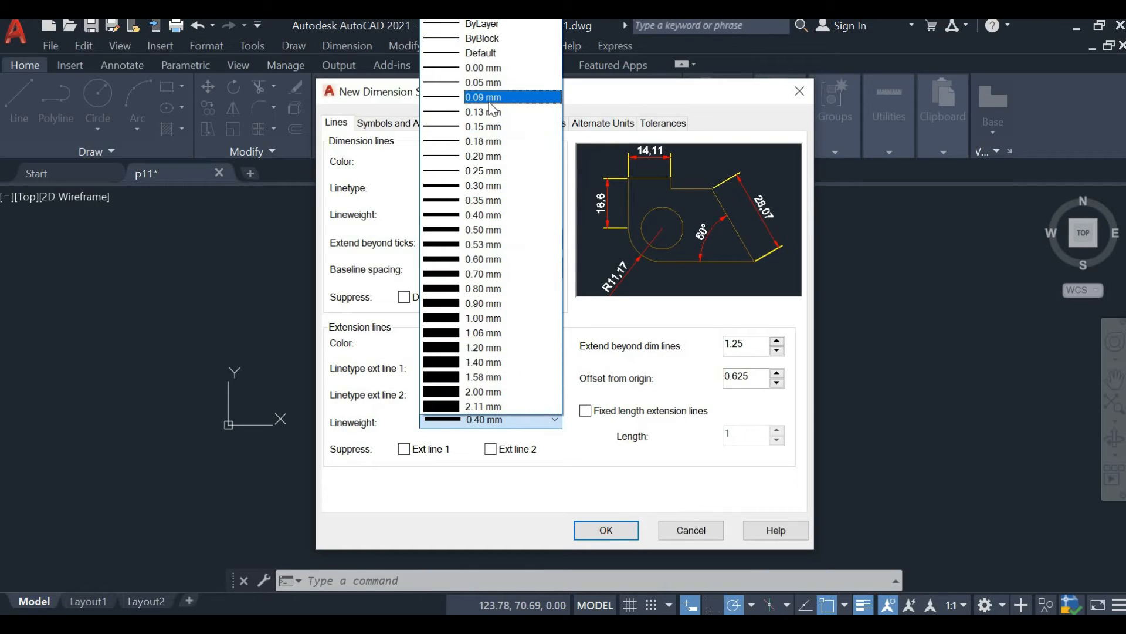
{"action": "left_click", "coordinate": [466, 97]}
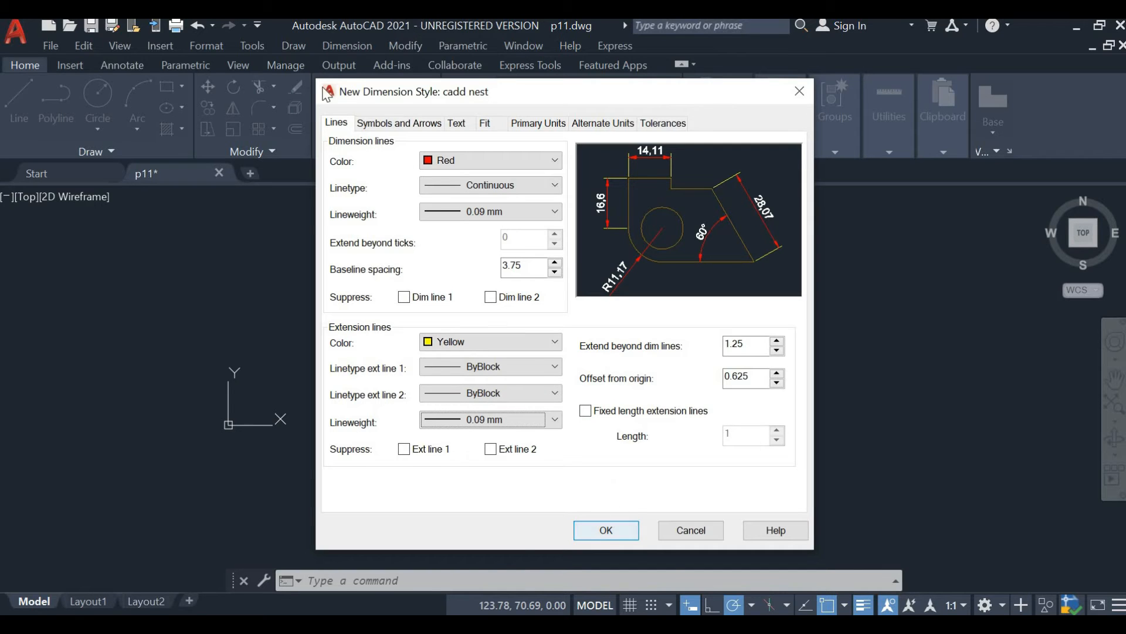
Step: Set the first and second dimension arrowheads to Open, leaving the leader arrowhead as Closed filled
{"action": "left_click", "coordinate": [374, 124]}
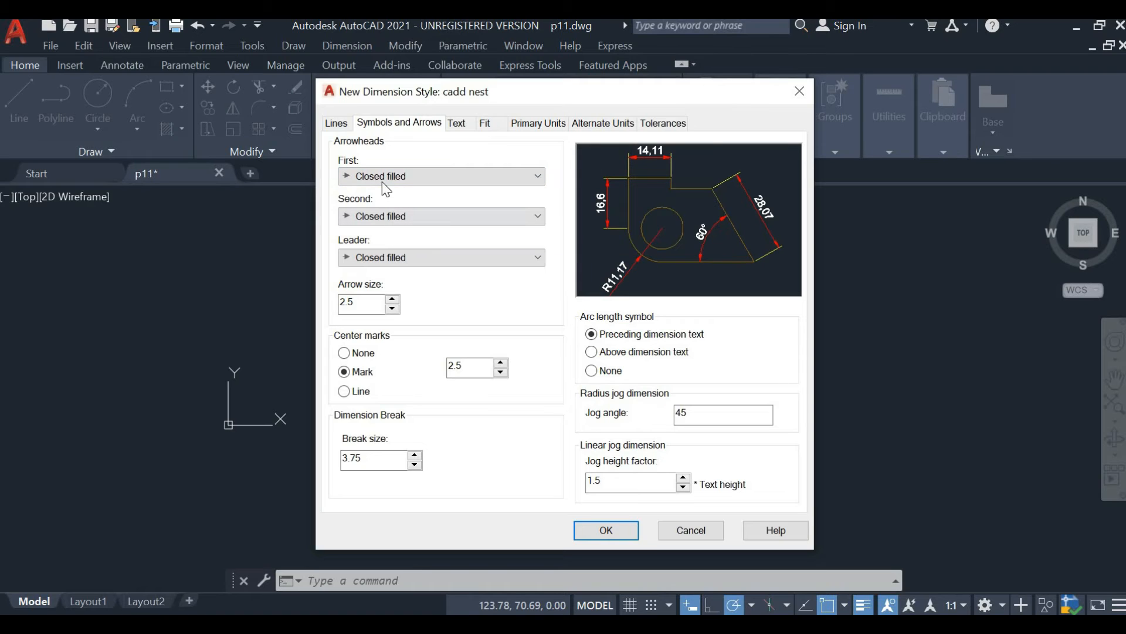
{"action": "left_click", "coordinate": [527, 178]}
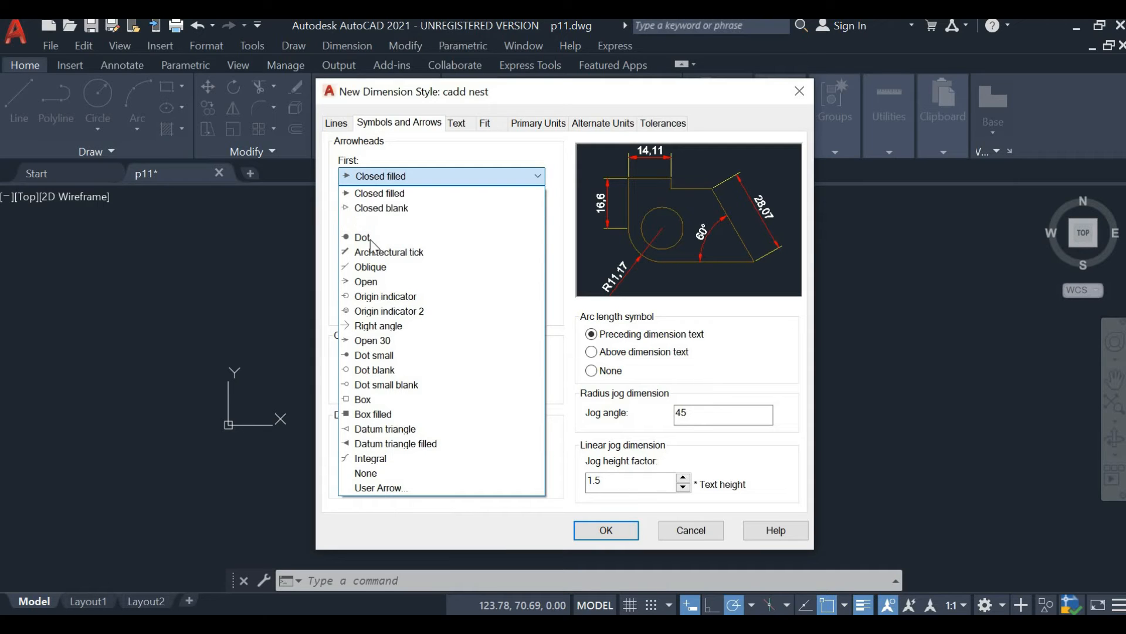
{"action": "left_click", "coordinate": [372, 283]}
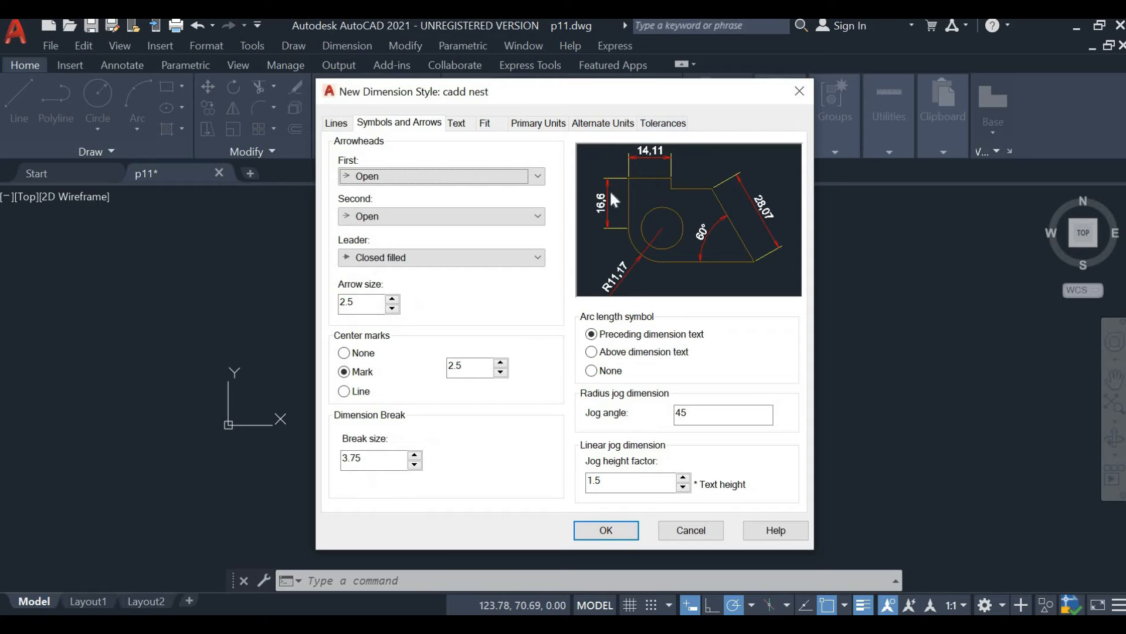
{"action": "left_click", "coordinate": [418, 216]}
{"action": "left_click", "coordinate": [418, 217]}
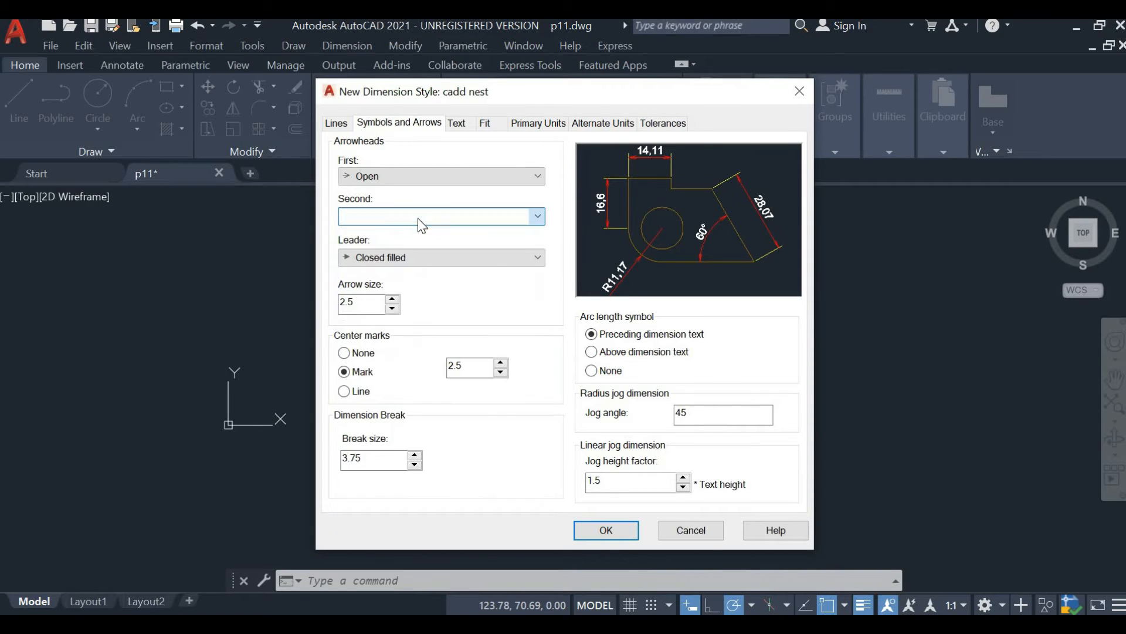
{"action": "left_click", "coordinate": [395, 220]}
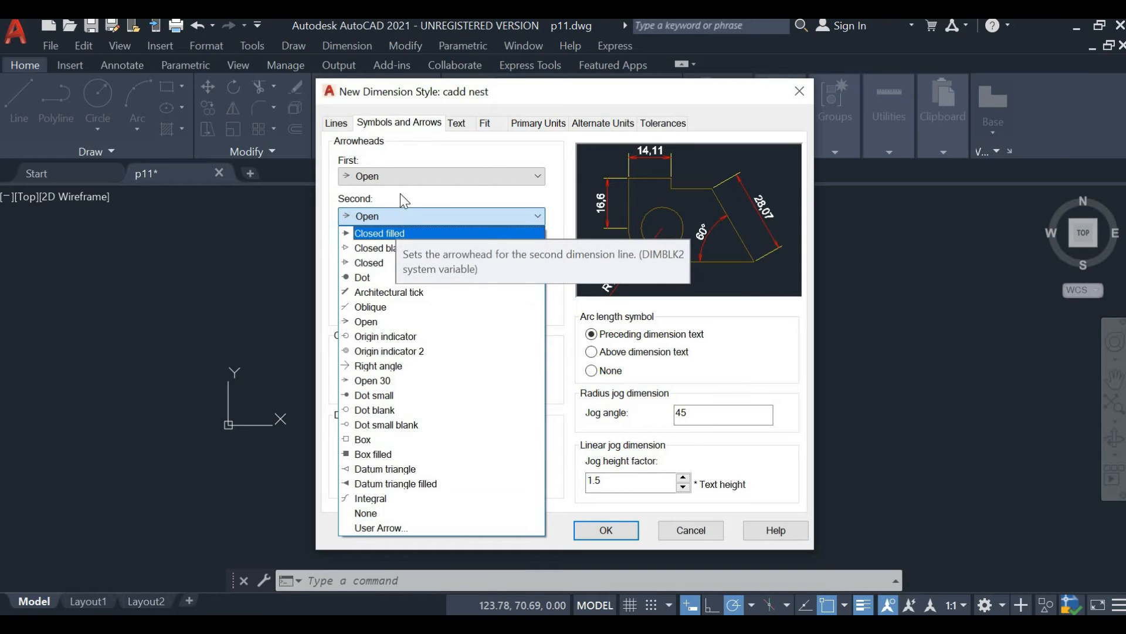
{"action": "left_click", "coordinate": [657, 178]}
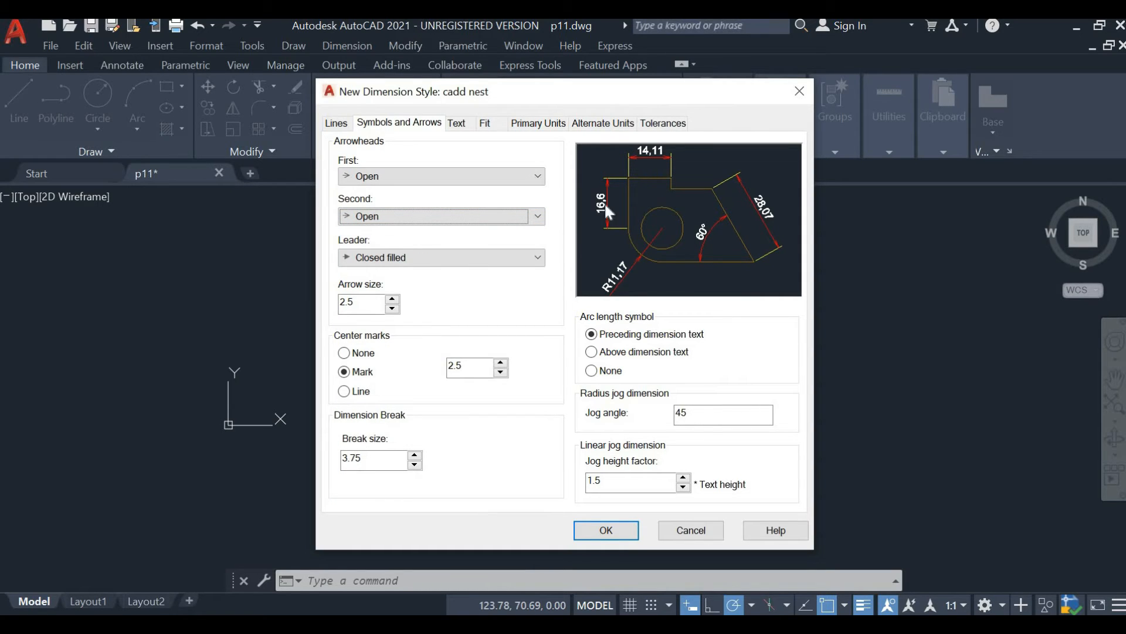
Step: Increase the dimension style's arrow size to 3.35
{"action": "left_click", "coordinate": [398, 300]}
{"action": "left_click", "coordinate": [392, 299]}
{"action": "left_click", "coordinate": [392, 300]}
{"action": "left_click", "coordinate": [392, 299]}
{"action": "left_click", "coordinate": [392, 299]}
{"action": "left_click", "coordinate": [392, 299]}
{"action": "left_click", "coordinate": [391, 299]}
{"action": "left_click", "coordinate": [392, 300]}
{"action": "left_click", "coordinate": [392, 299]}
{"action": "left_click", "coordinate": [392, 299]}
{"action": "left_click", "coordinate": [392, 300]}
{"action": "left_click", "coordinate": [392, 300]}
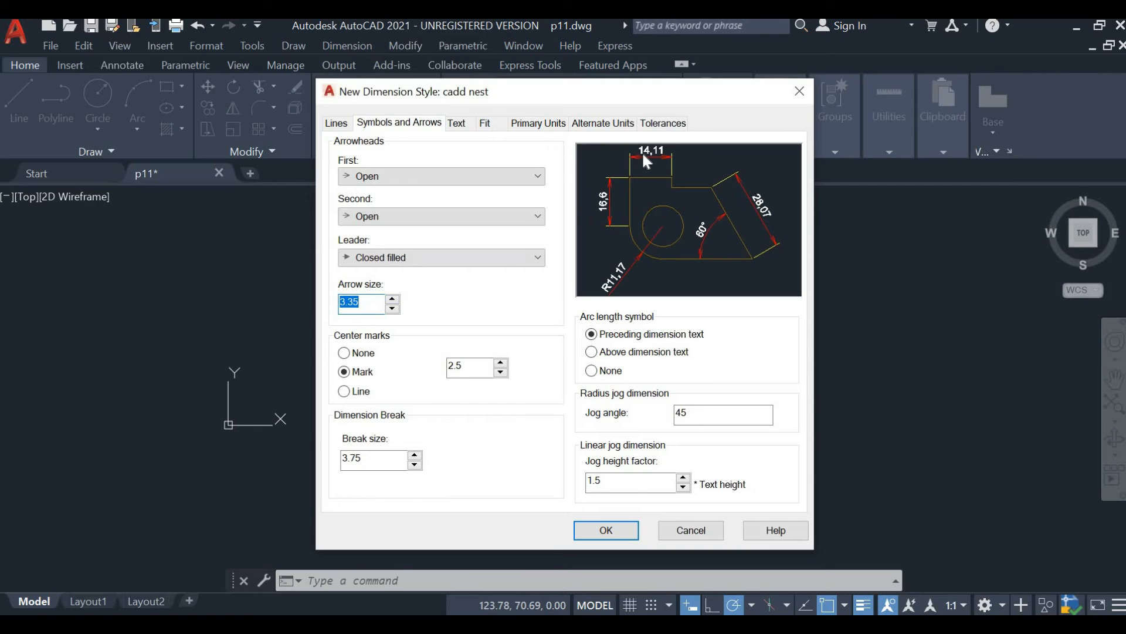
Step: Reduce the dimension style's arrow size to 2.95
{"action": "left_click", "coordinate": [392, 309]}
{"action": "left_click", "coordinate": [392, 309]}
{"action": "left_click", "coordinate": [392, 308]}
{"action": "left_click", "coordinate": [392, 309]}
{"action": "left_click", "coordinate": [391, 309]}
{"action": "left_click", "coordinate": [391, 308]}
{"action": "left_click", "coordinate": [392, 308]}
{"action": "key", "text": "Up"}
{"action": "left_click", "coordinate": [396, 309]}
{"action": "left_click", "coordinate": [395, 308]}
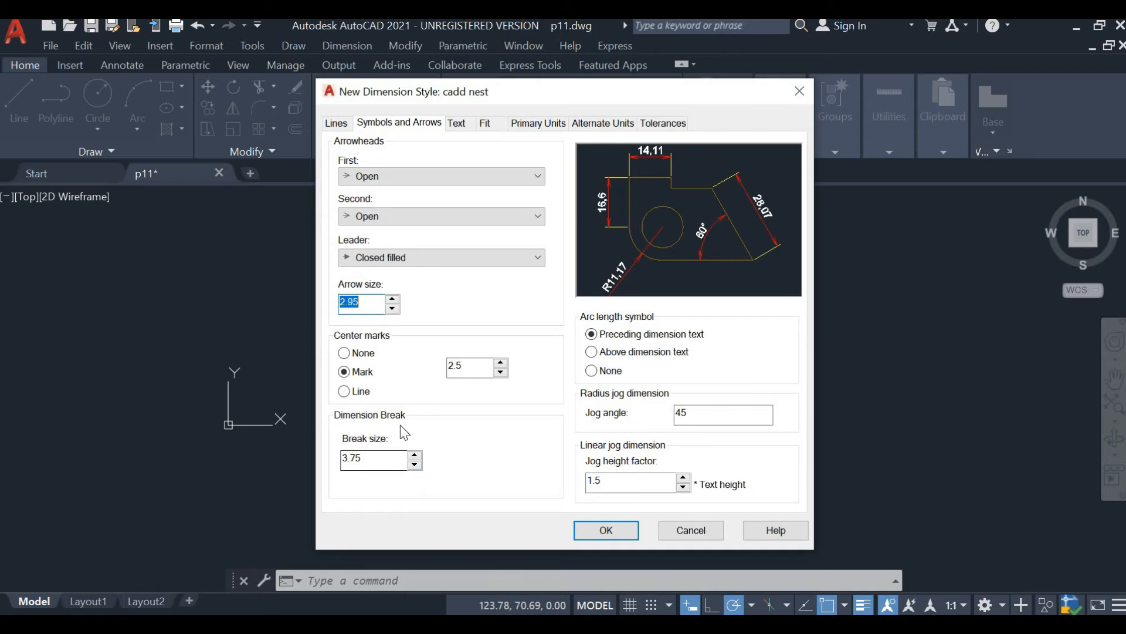
Step: Try Green and Yellow for the dimension text color and set it to Blue
{"action": "left_click", "coordinate": [457, 124]}
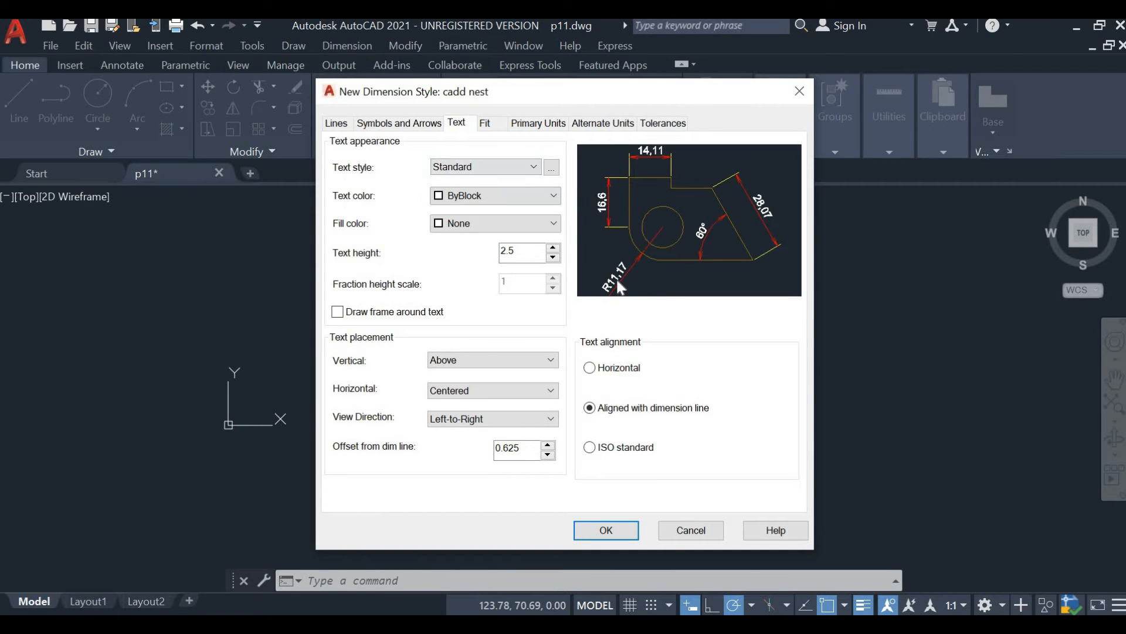
{"action": "left_click", "coordinate": [487, 200]}
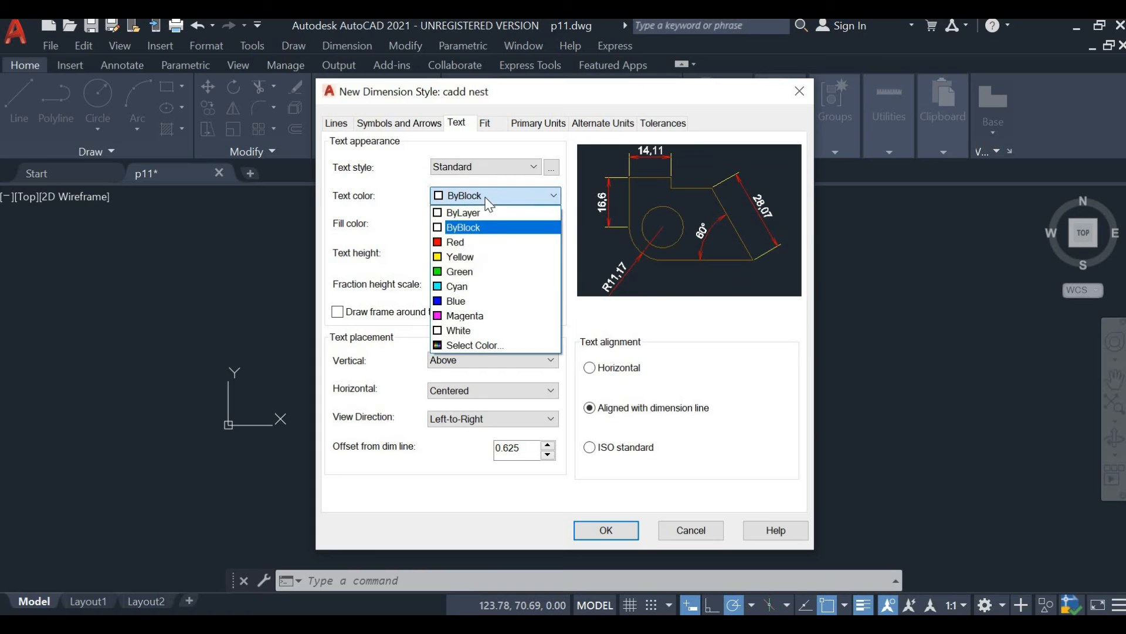
{"action": "left_click", "coordinate": [483, 272]}
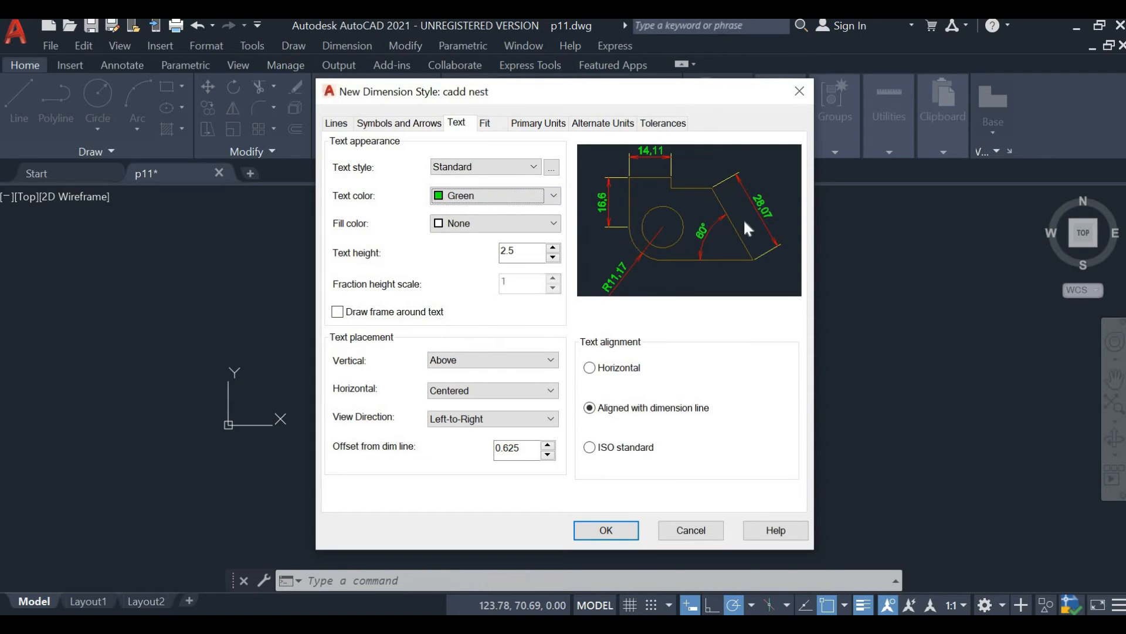
{"action": "left_click", "coordinate": [476, 204]}
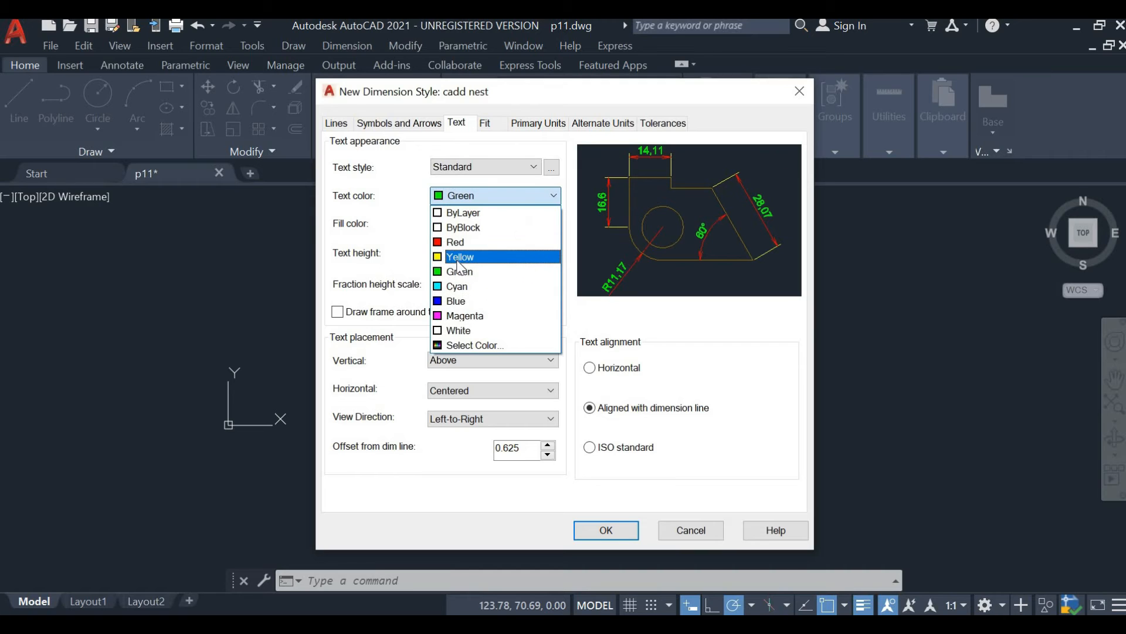
{"action": "left_click", "coordinate": [461, 257]}
{"action": "left_click", "coordinate": [463, 202]}
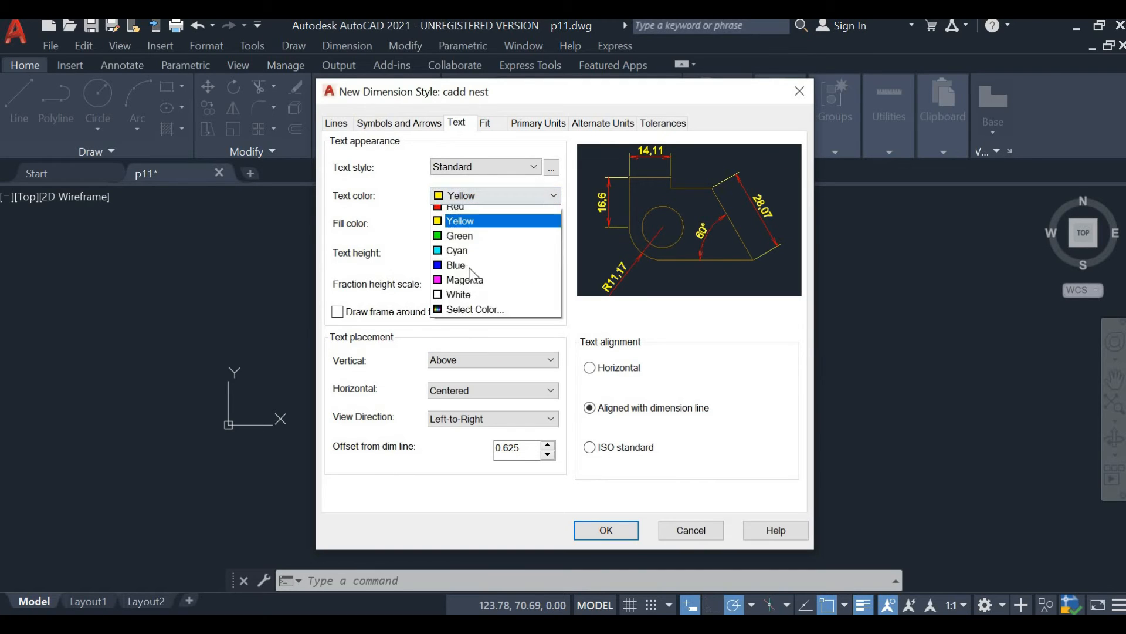
{"action": "left_click", "coordinate": [479, 300]}
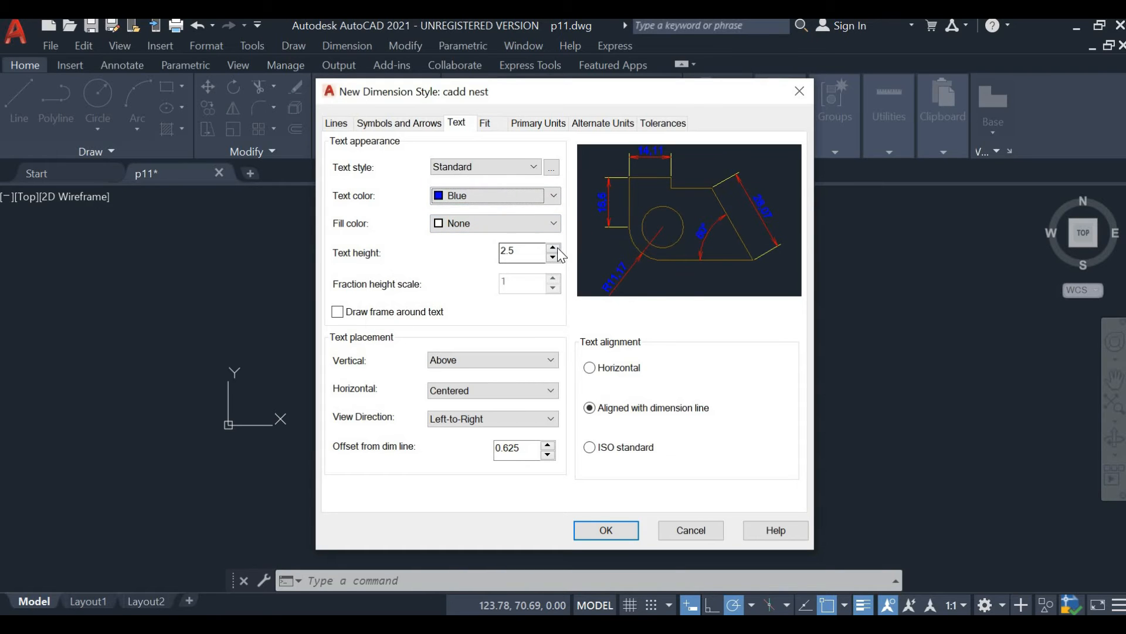
Step: Try a dimension text height of 2.7 and set it to 2.55
{"action": "left_click", "coordinate": [553, 247]}
{"action": "left_click", "coordinate": [553, 247]}
{"action": "left_click", "coordinate": [553, 247]}
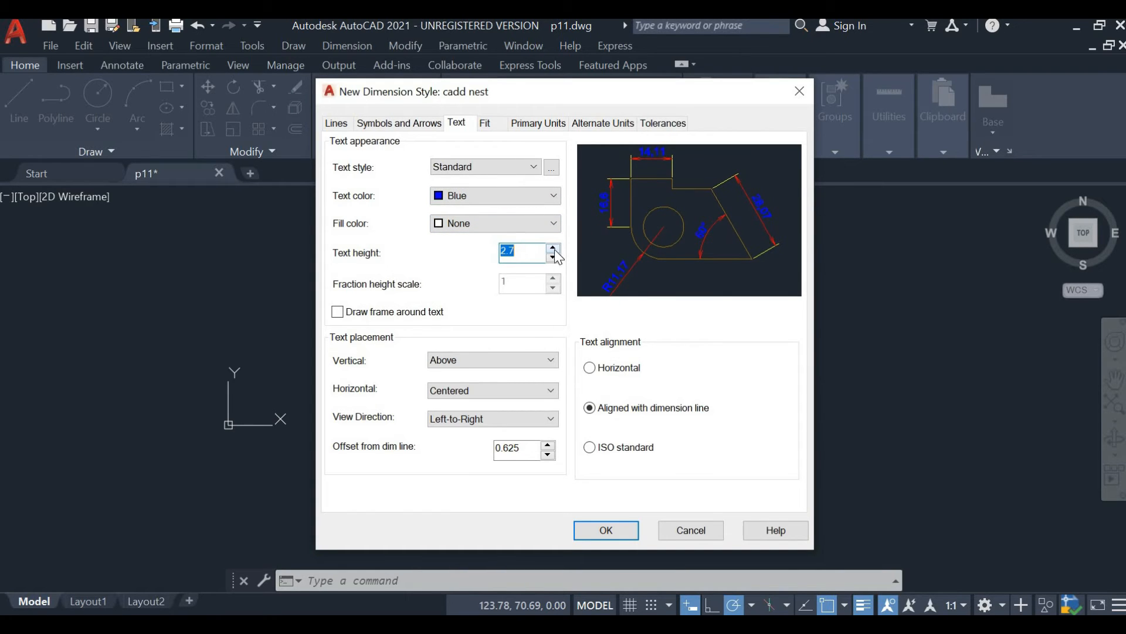
{"action": "left_click", "coordinate": [554, 258]}
{"action": "left_click", "coordinate": [554, 258]}
{"action": "left_click", "coordinate": [554, 258]}
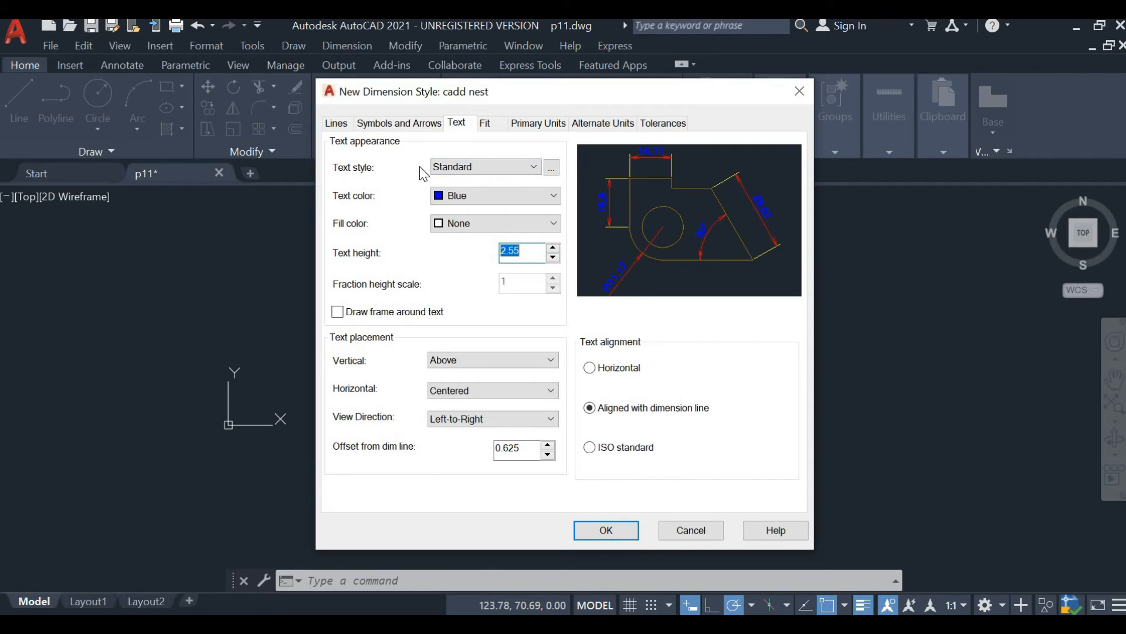
Step: Open the Standard text style from the dimension text settings and change its font to Calibri
{"action": "left_click", "coordinate": [552, 168]}
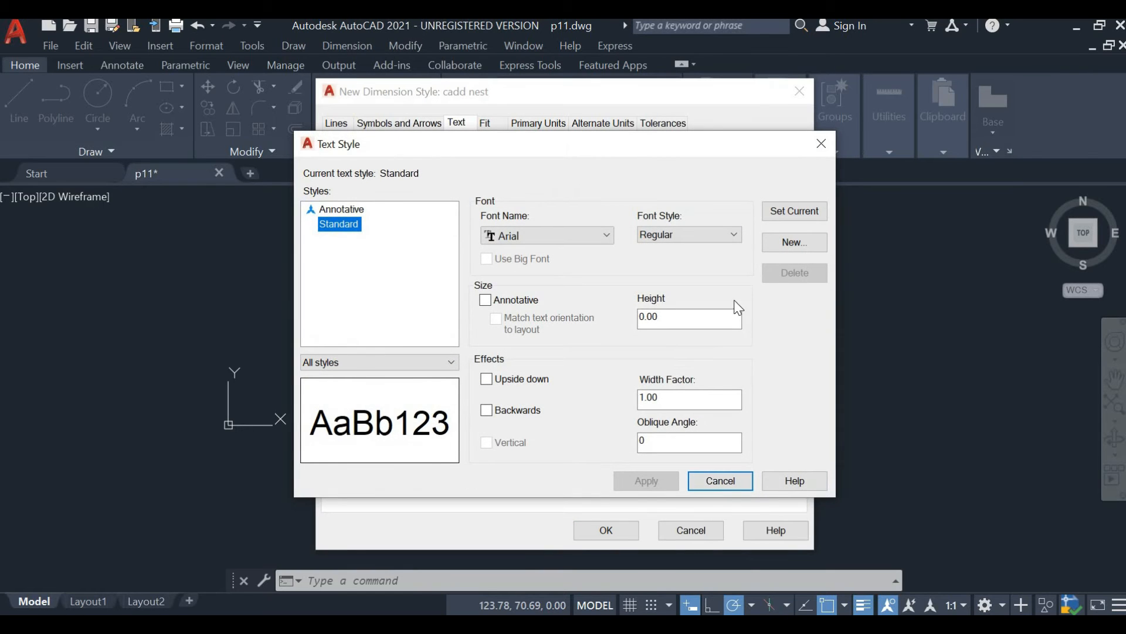
{"action": "left_click", "coordinate": [546, 234]}
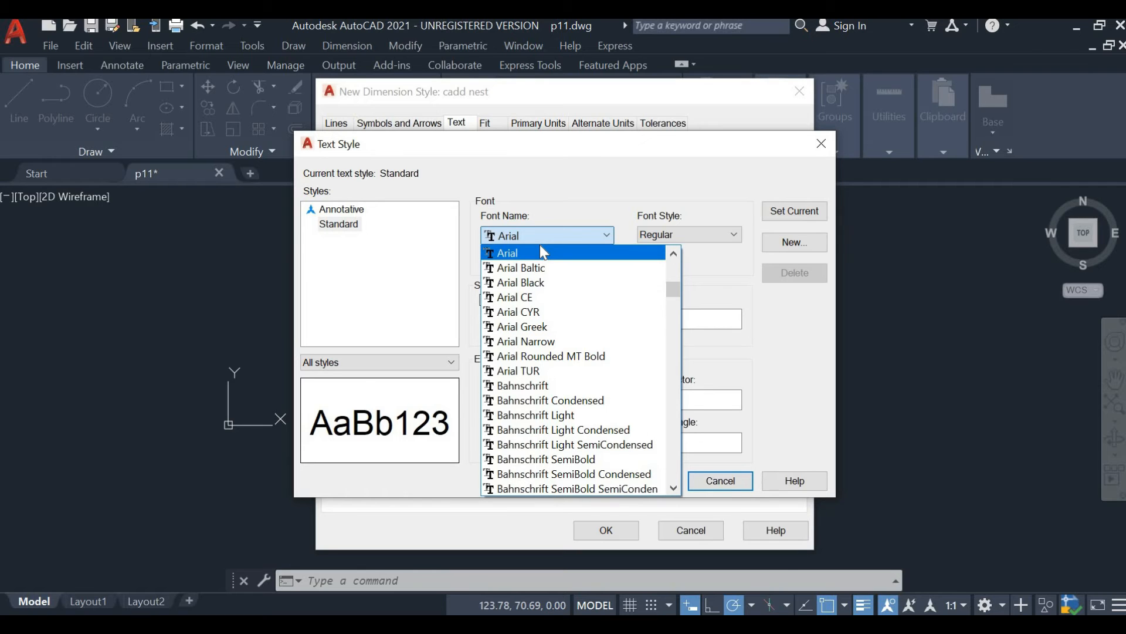
{"action": "scroll", "coordinate": [553, 335], "scroll_direction": "down", "scroll_amount": 15}
{"action": "scroll", "coordinate": [549, 323], "scroll_direction": "down", "scroll_amount": 3}
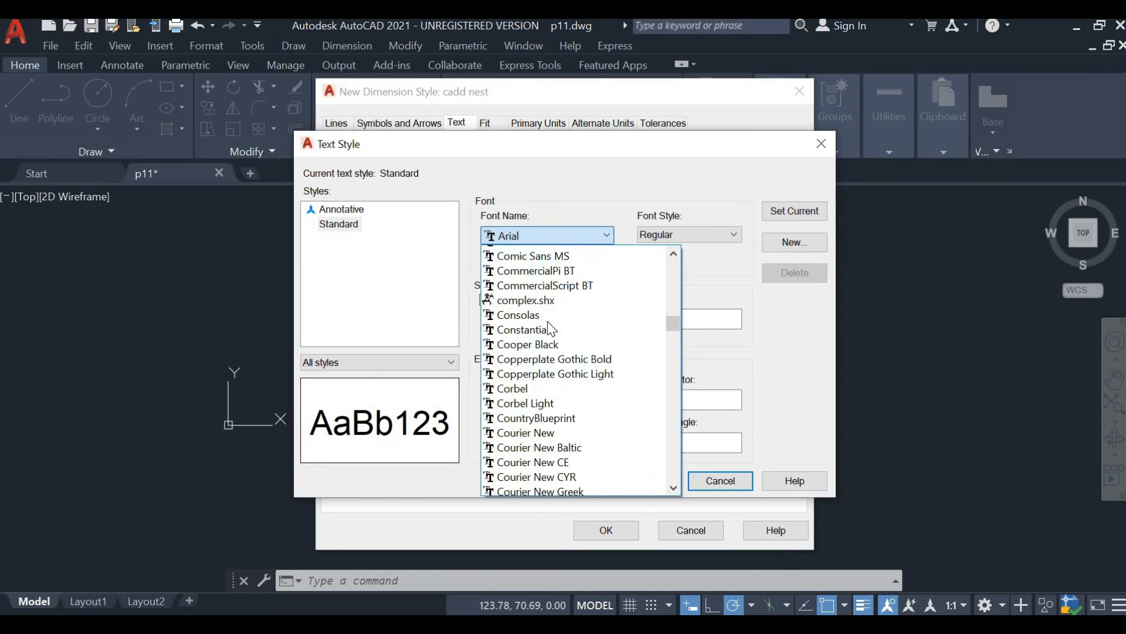
{"action": "scroll", "coordinate": [554, 325], "scroll_direction": "up", "scroll_amount": 7}
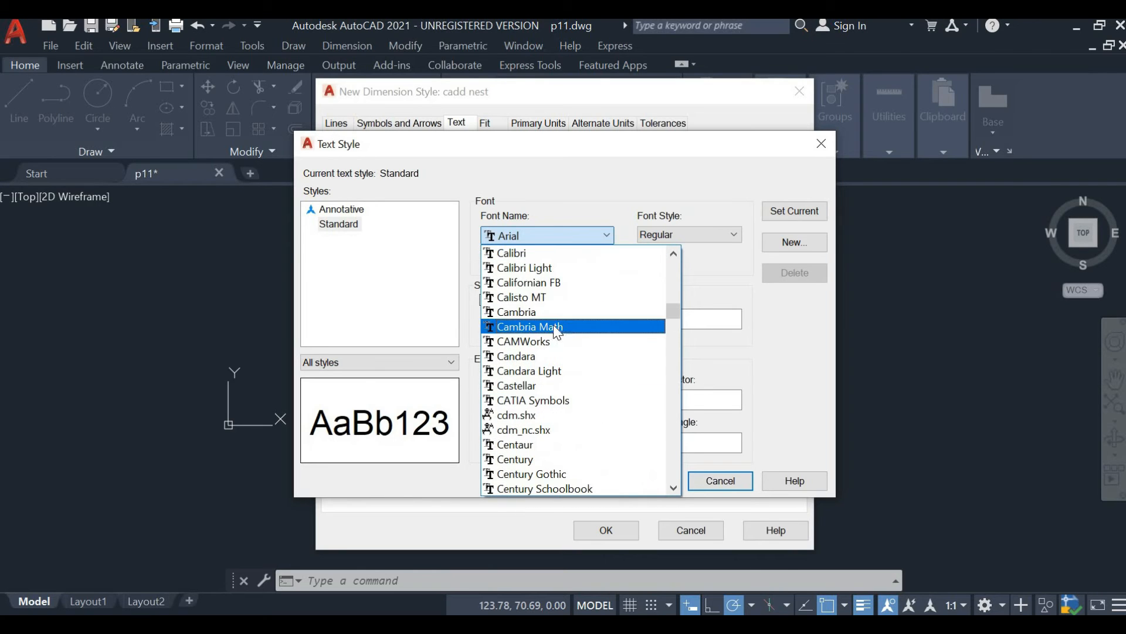
{"action": "left_click", "coordinate": [528, 252]}
Step: Set the Standard text style's font style to Bold, apply it and make the text style current
{"action": "left_click", "coordinate": [687, 234]}
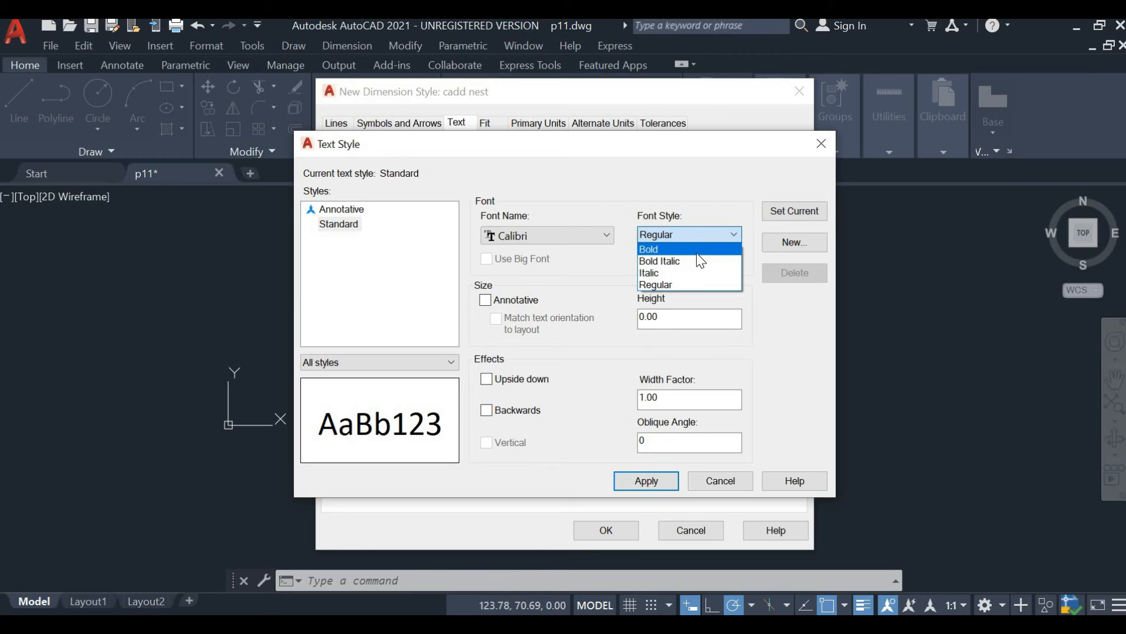
{"action": "left_click", "coordinate": [689, 245]}
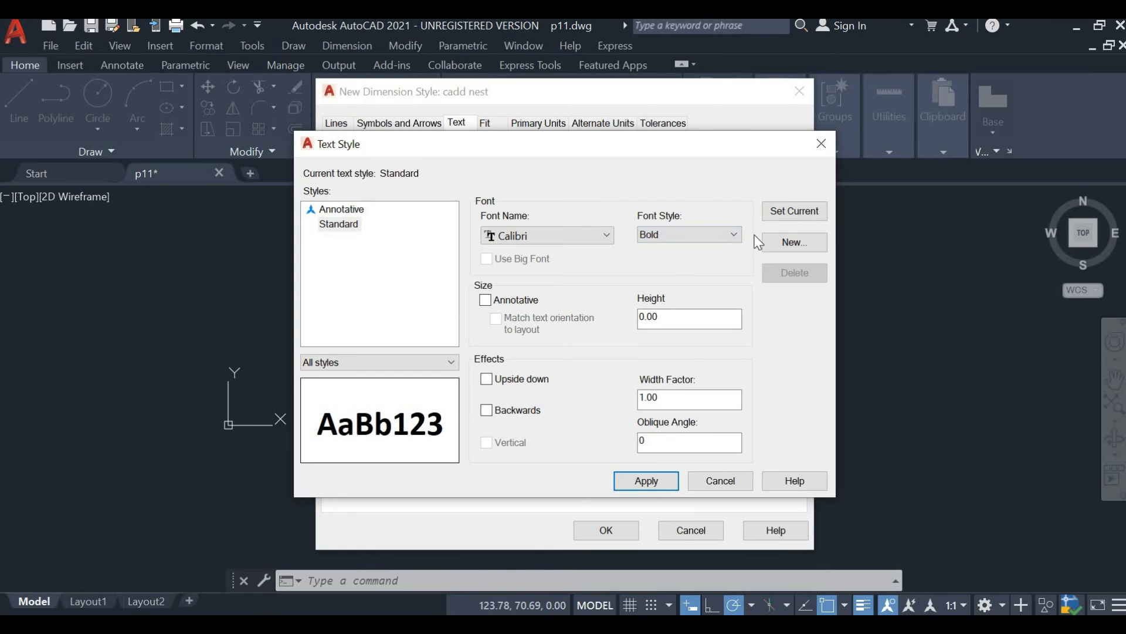
{"action": "left_click", "coordinate": [678, 319]}
{"action": "left_click", "coordinate": [666, 324]}
{"action": "left_click", "coordinate": [659, 480]}
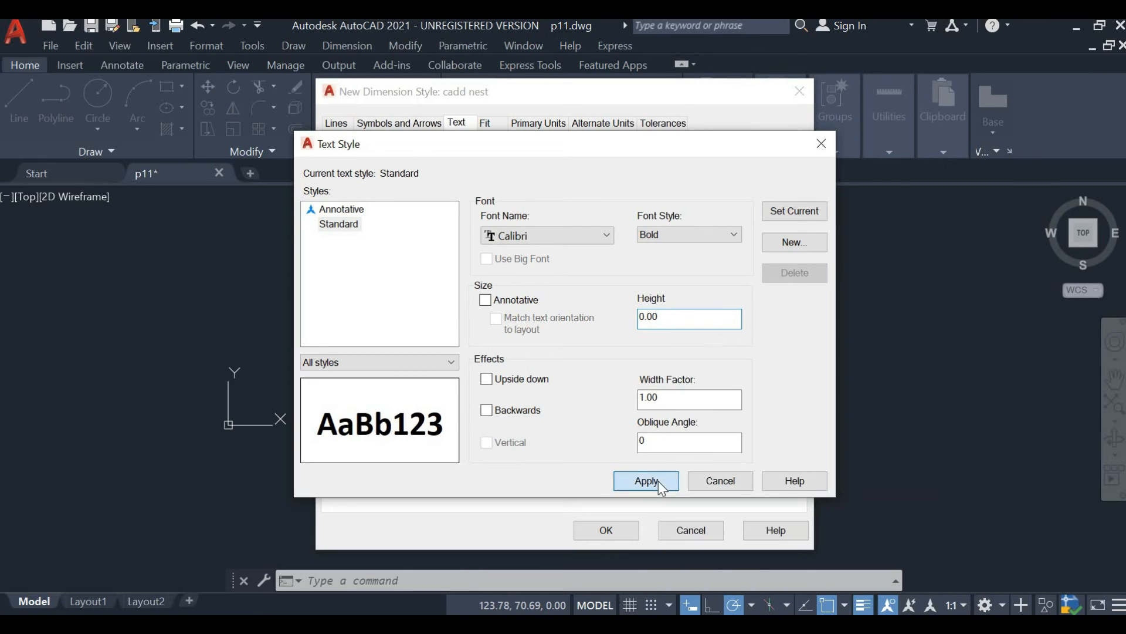
{"action": "left_click", "coordinate": [791, 212]}
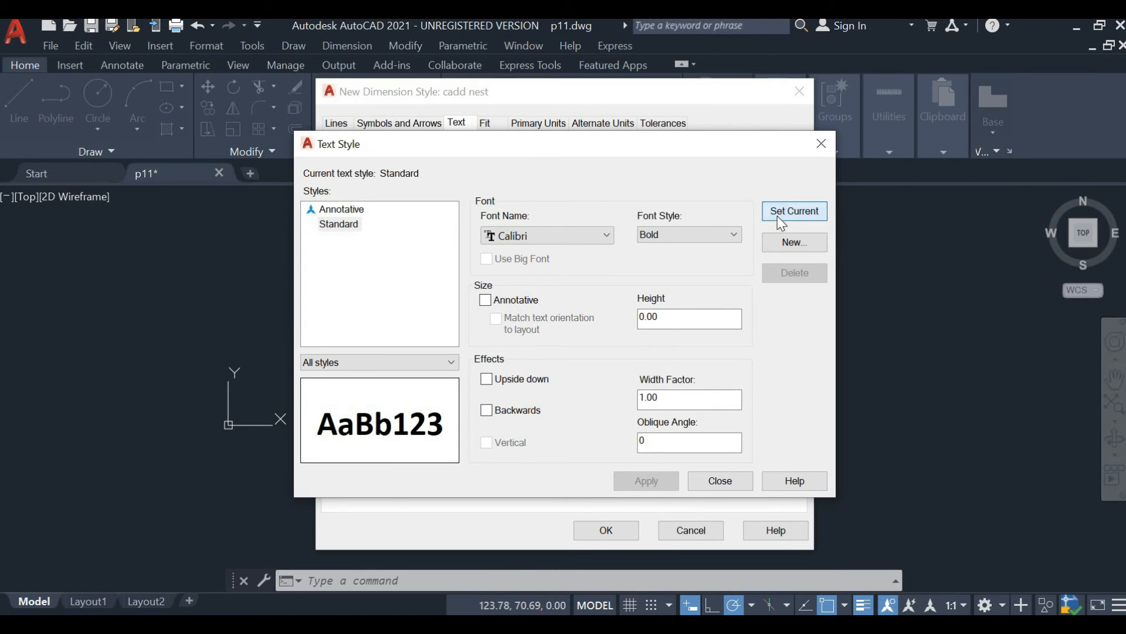
{"action": "left_click", "coordinate": [728, 482]}
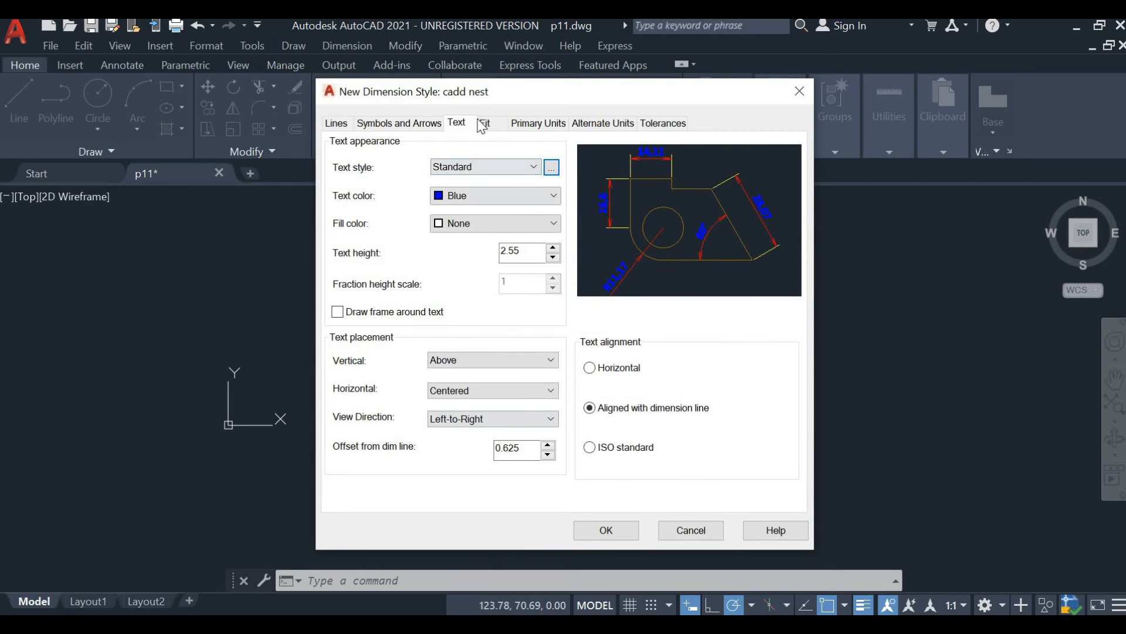
Step: Save the cadd nest dimension style, set it as the current style and close the Dimension Style Manager
{"action": "left_click", "coordinate": [631, 537]}
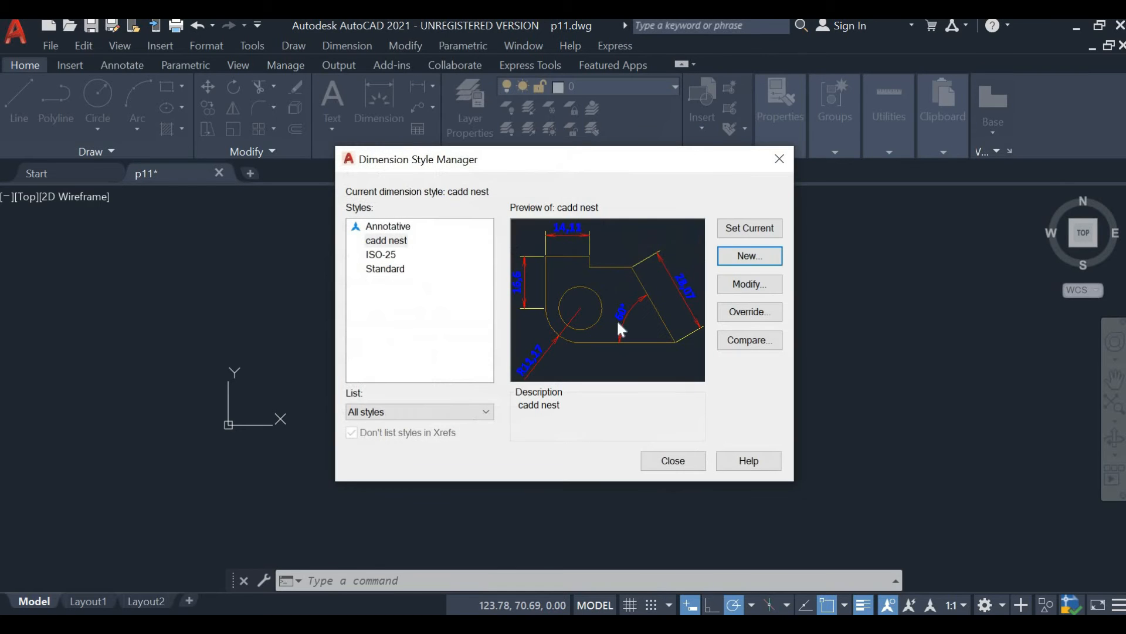
{"action": "mouse_move", "coordinate": [607, 162]}
{"action": "left_mouse_down"}
{"action": "mouse_move", "coordinate": [270, 287]}
{"action": "mouse_move", "coordinate": [251, 253]}
{"action": "left_mouse_up"}
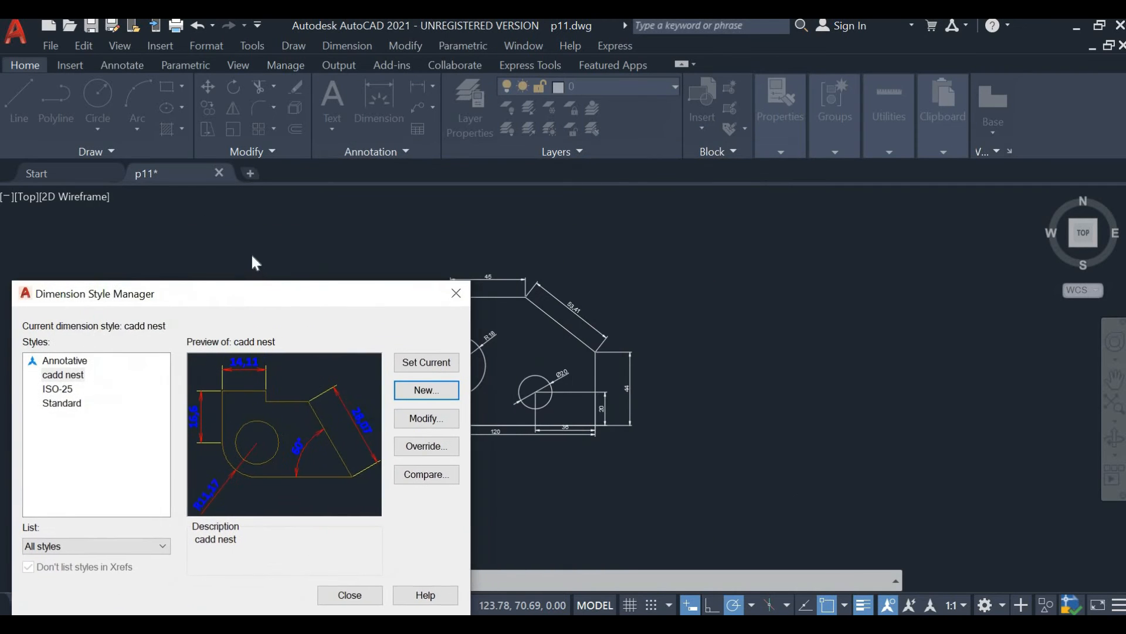
{"action": "left_click_drag", "start_coordinate": [766, 258], "coordinate": [720, 177]}
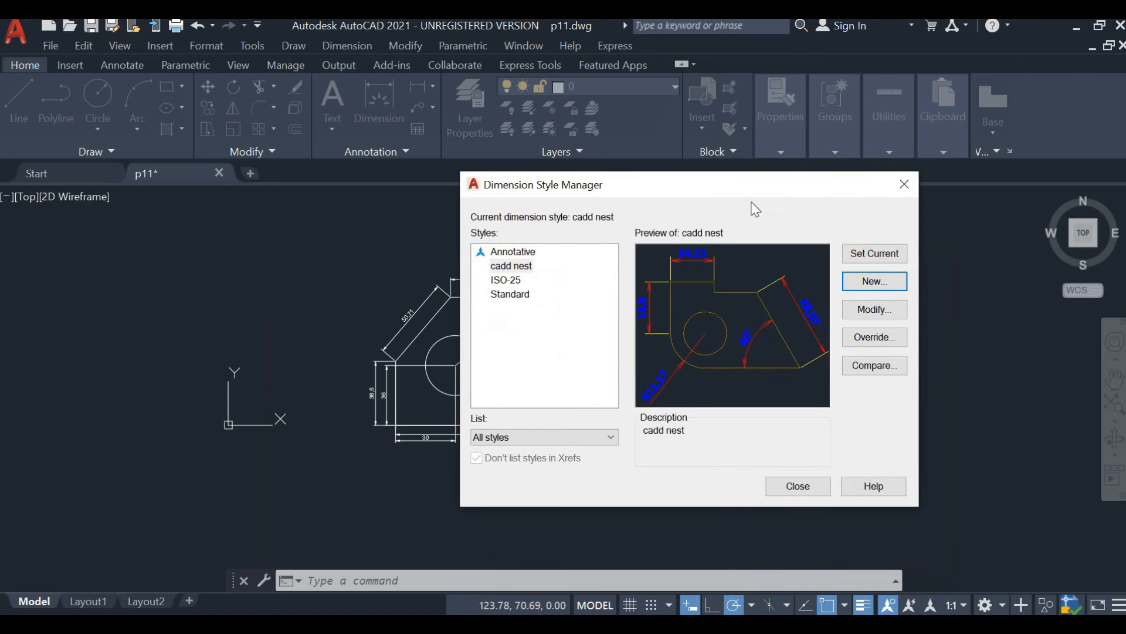
{"action": "left_click", "coordinate": [863, 260]}
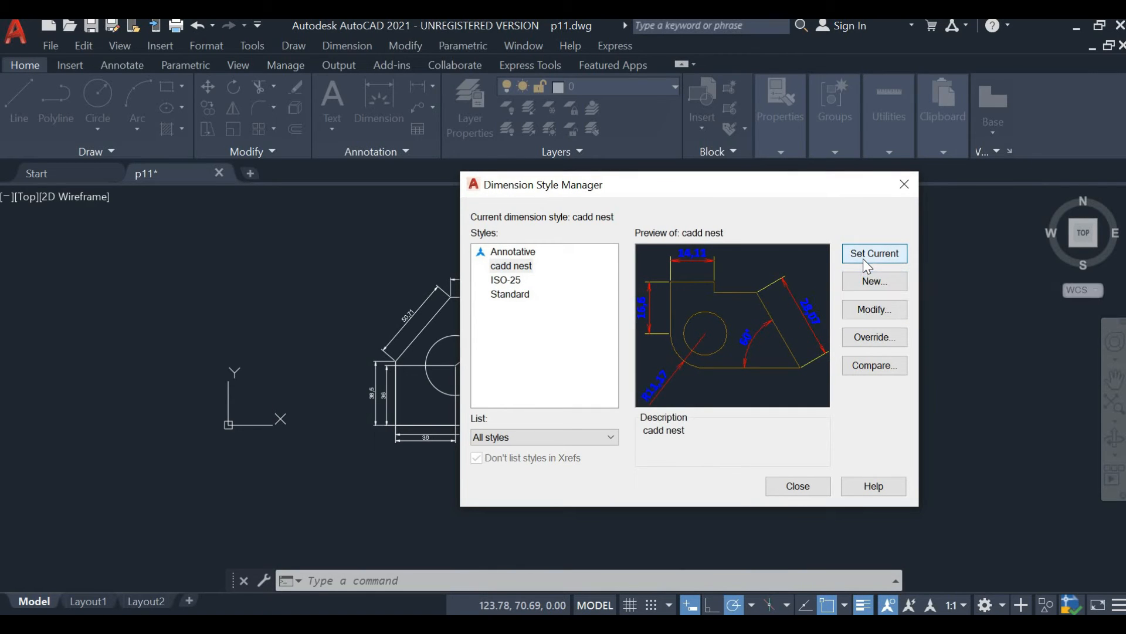
{"action": "left_click", "coordinate": [518, 269]}
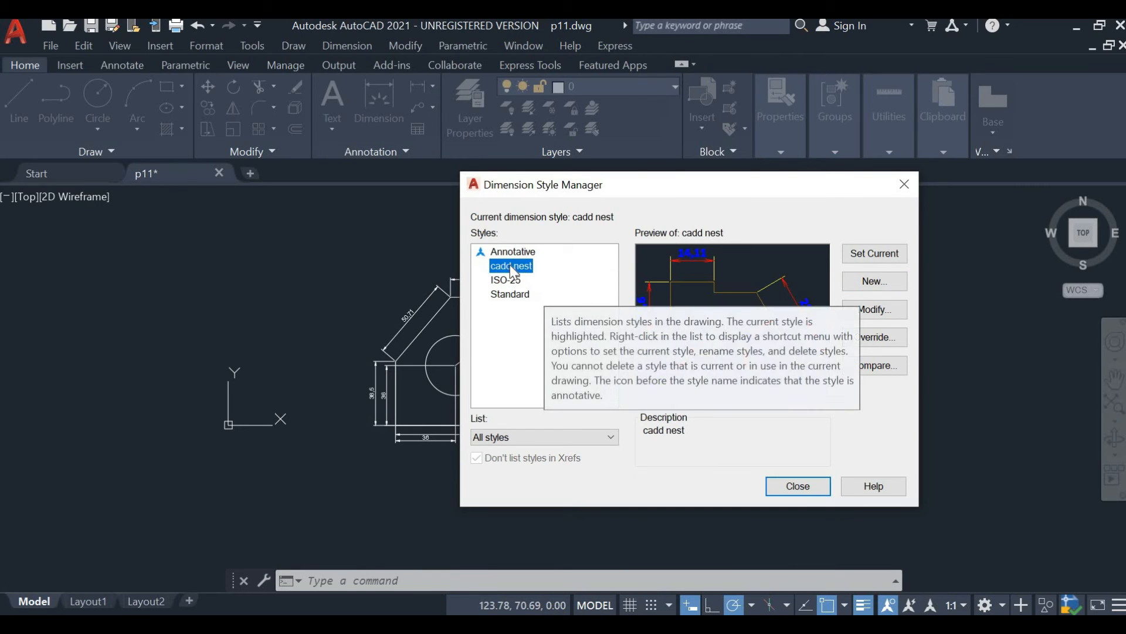
{"action": "left_click", "coordinate": [862, 257]}
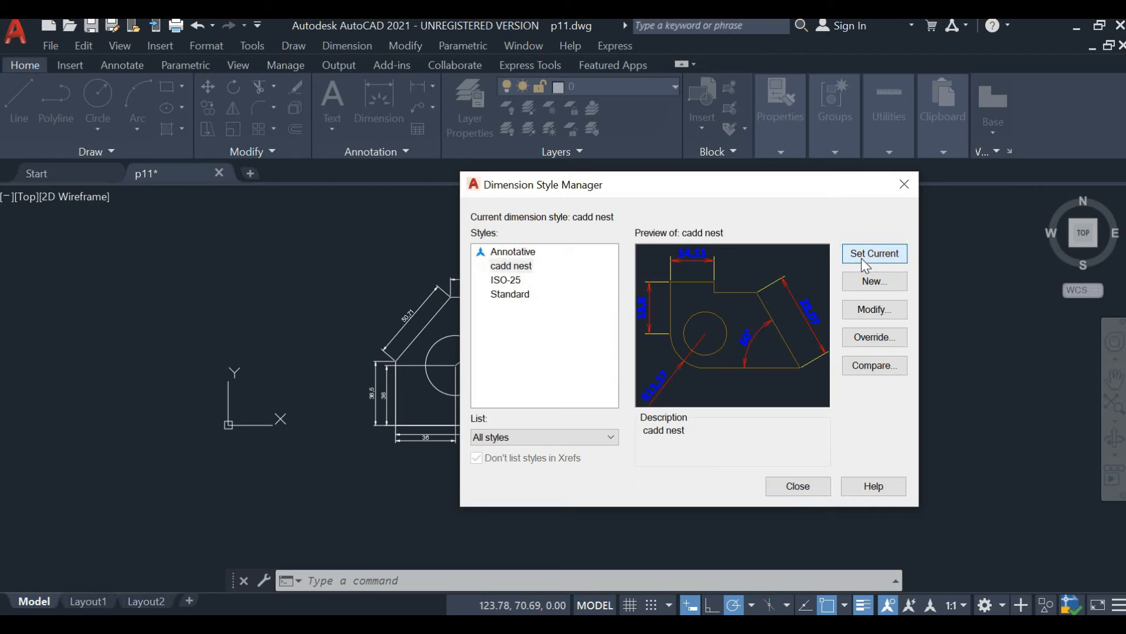
{"action": "left_click", "coordinate": [809, 488]}
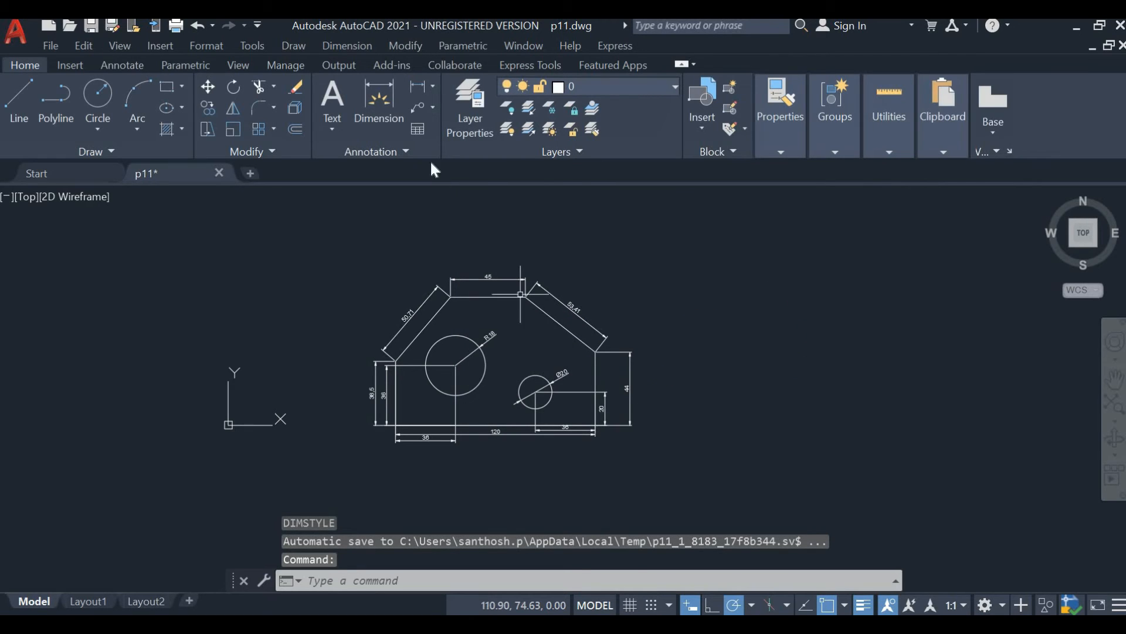
Step: Add a linear dimension to the plate's top horizontal edge, placed above the existing 45 dimension
{"action": "left_click", "coordinate": [415, 87]}
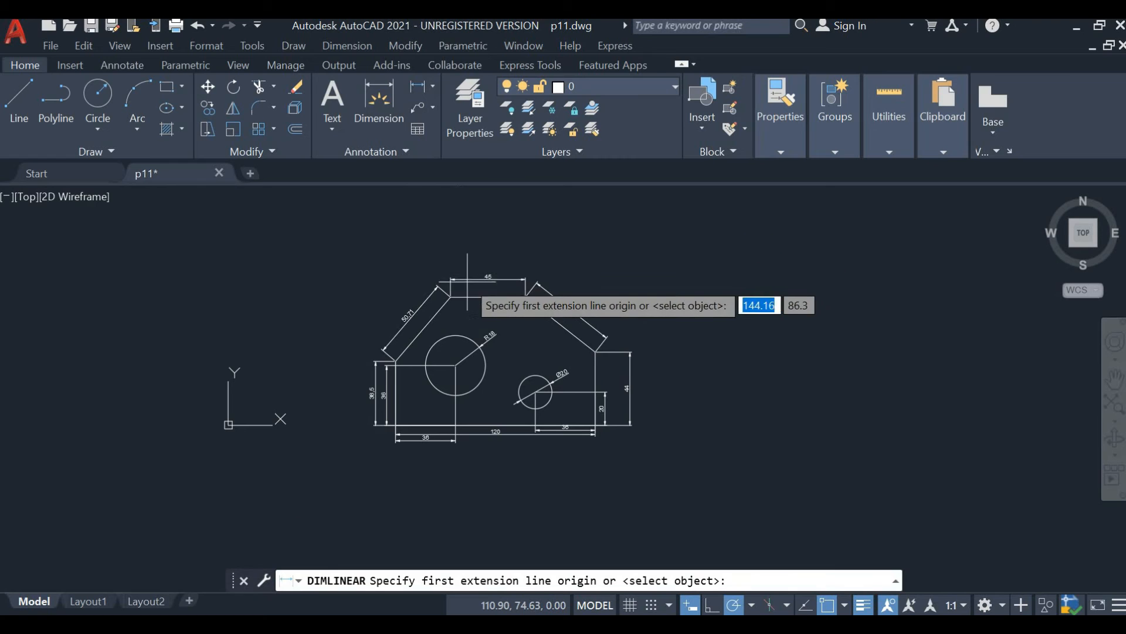
{"action": "left_click", "coordinate": [451, 297]}
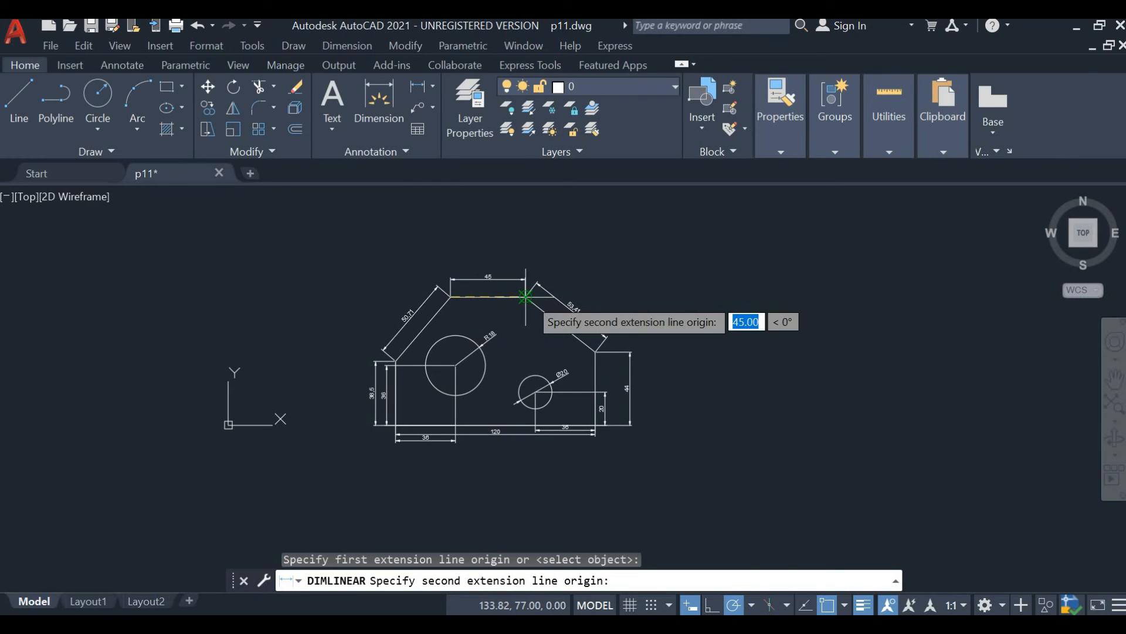
{"action": "left_click", "coordinate": [526, 296]}
{"action": "left_click", "coordinate": [494, 254]}
{"action": "scroll", "coordinate": [494, 254], "scroll_direction": "up", "scroll_amount": 2}
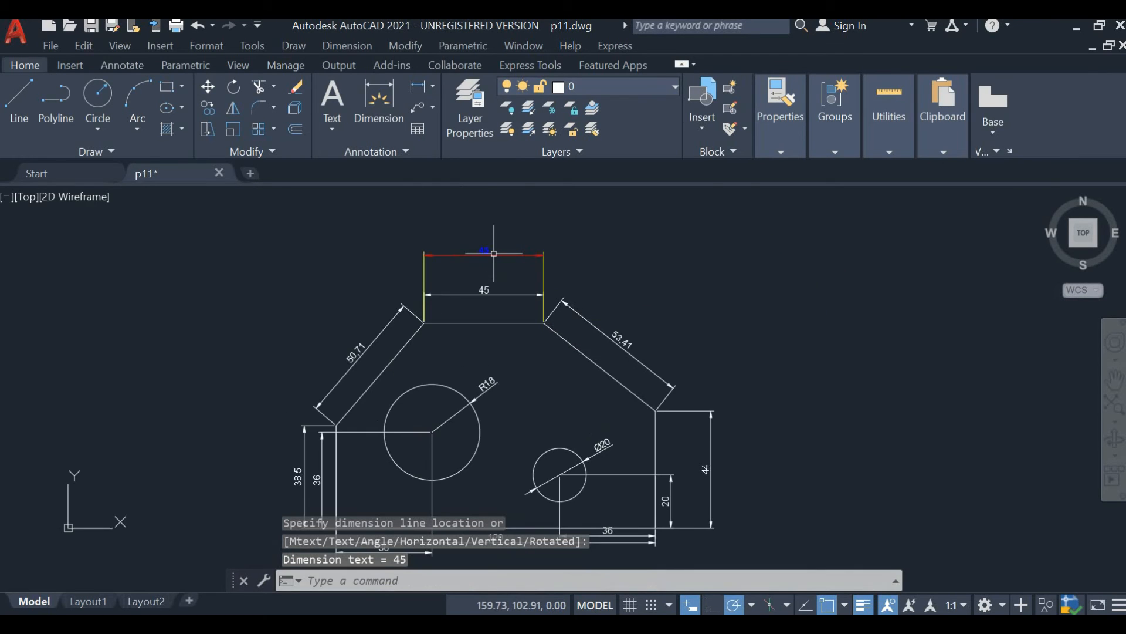
{"action": "middle_click_drag", "start_coordinate": [512, 273], "coordinate": [515, 302]}
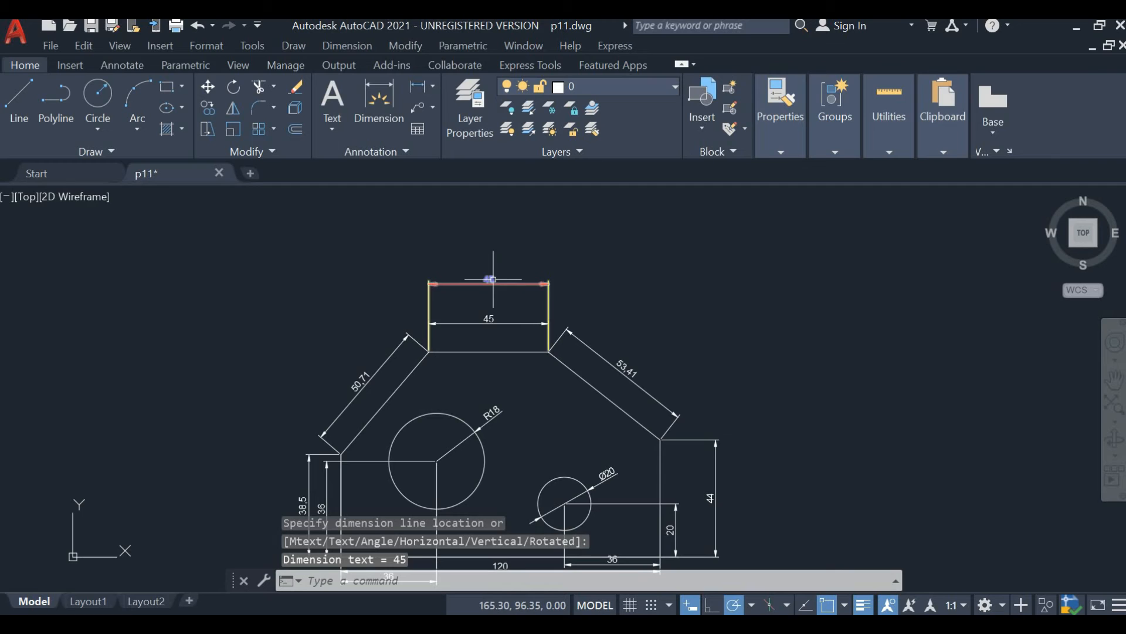
{"action": "left_click", "coordinate": [493, 279]}
{"action": "left_click", "coordinate": [489, 282]}
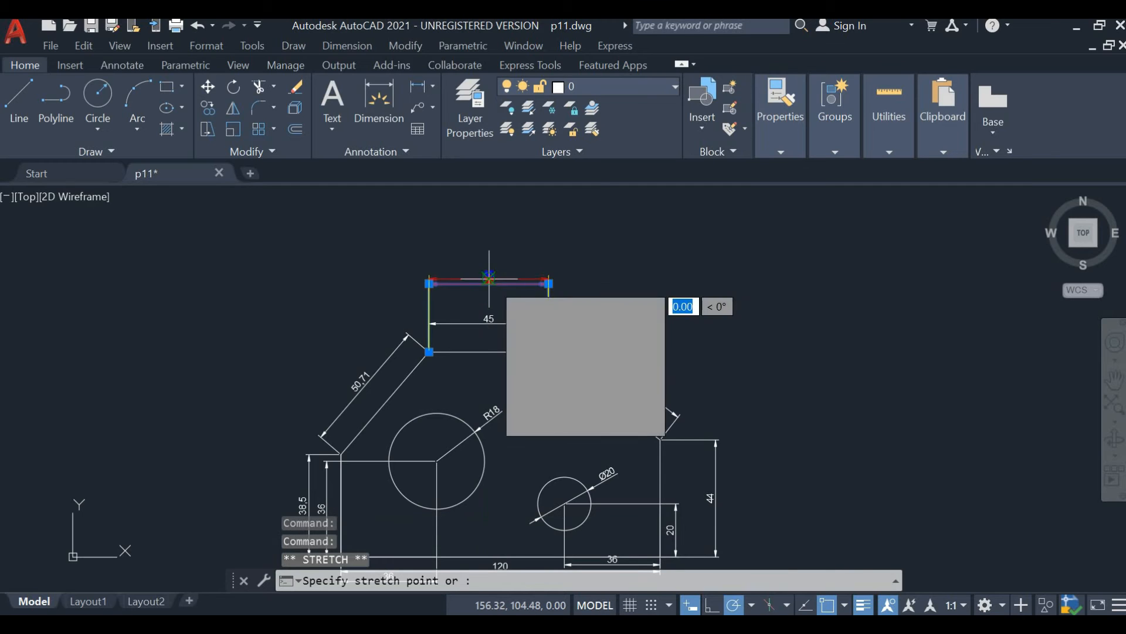
{"action": "scroll", "coordinate": [493, 305], "scroll_direction": "up", "scroll_amount": 3}
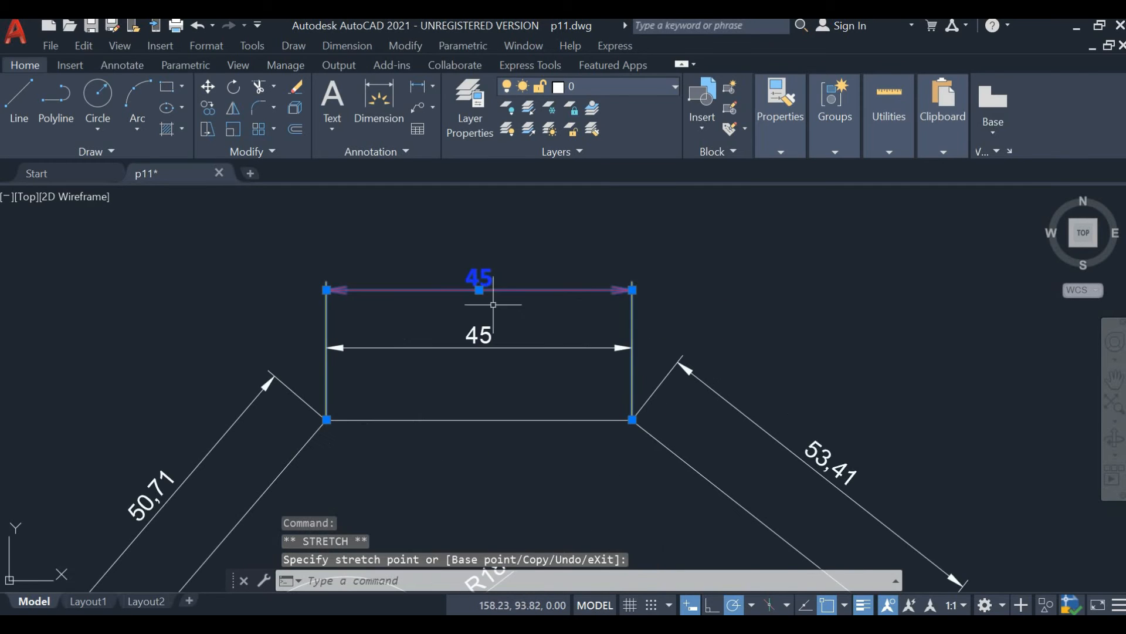
{"action": "key", "text": "Escape"}
{"action": "key", "text": "Escape"}
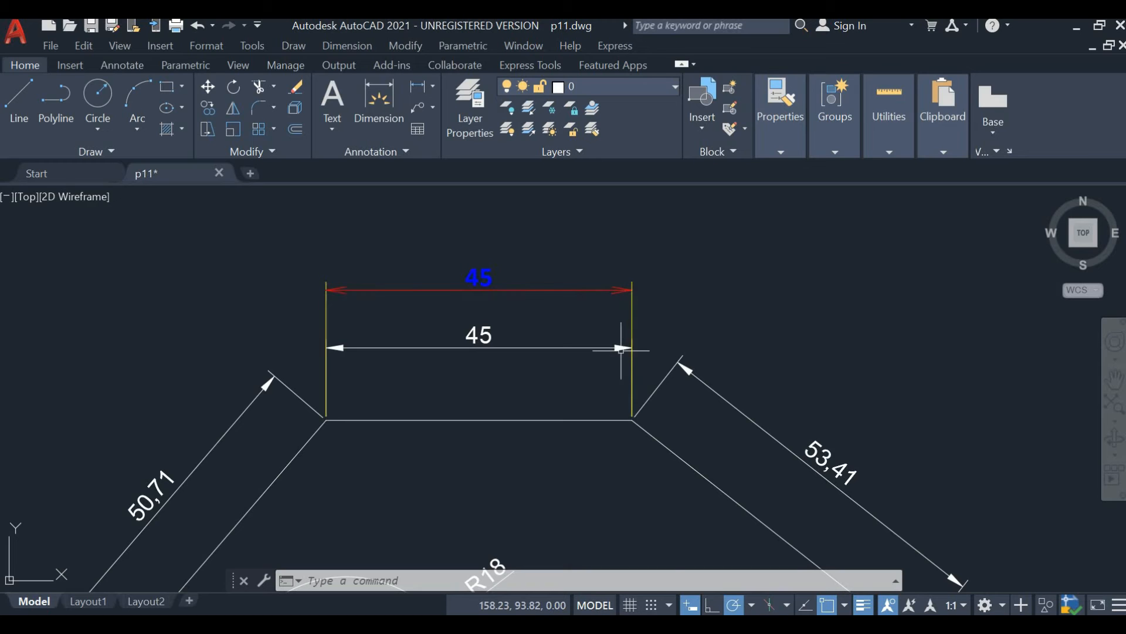
Step: Delete the newly added red dimension above the plate's top edge
{"action": "scroll", "coordinate": [621, 350], "scroll_direction": "down", "scroll_amount": 2}
{"action": "middle_click_drag", "start_coordinate": [679, 452], "coordinate": [516, 332]}
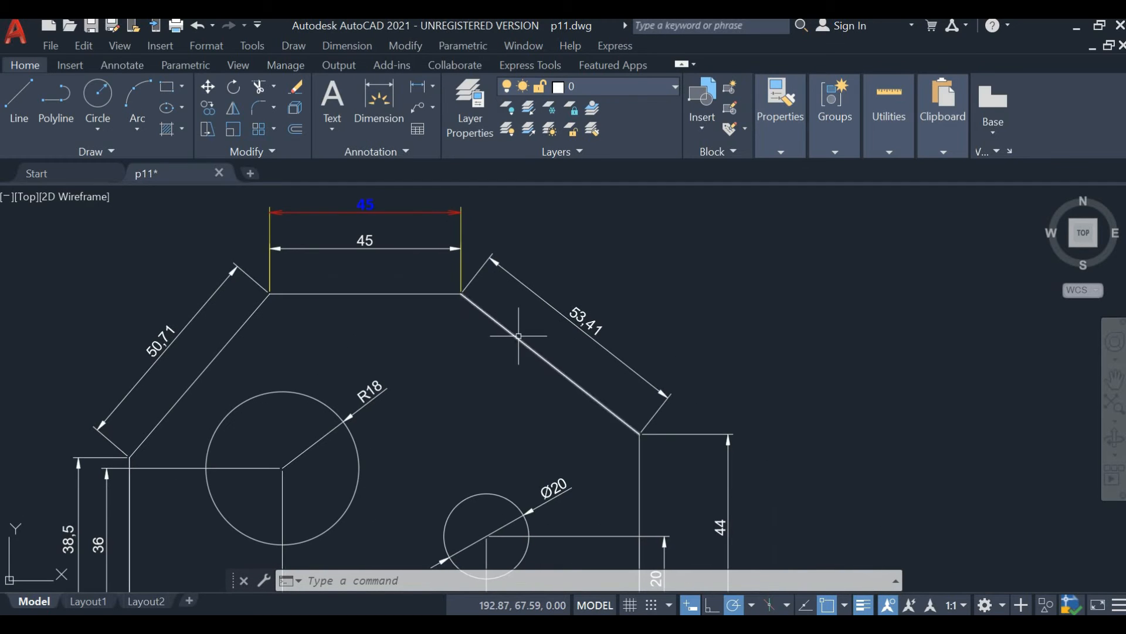
{"action": "scroll", "coordinate": [356, 311], "scroll_direction": "down", "scroll_amount": 2}
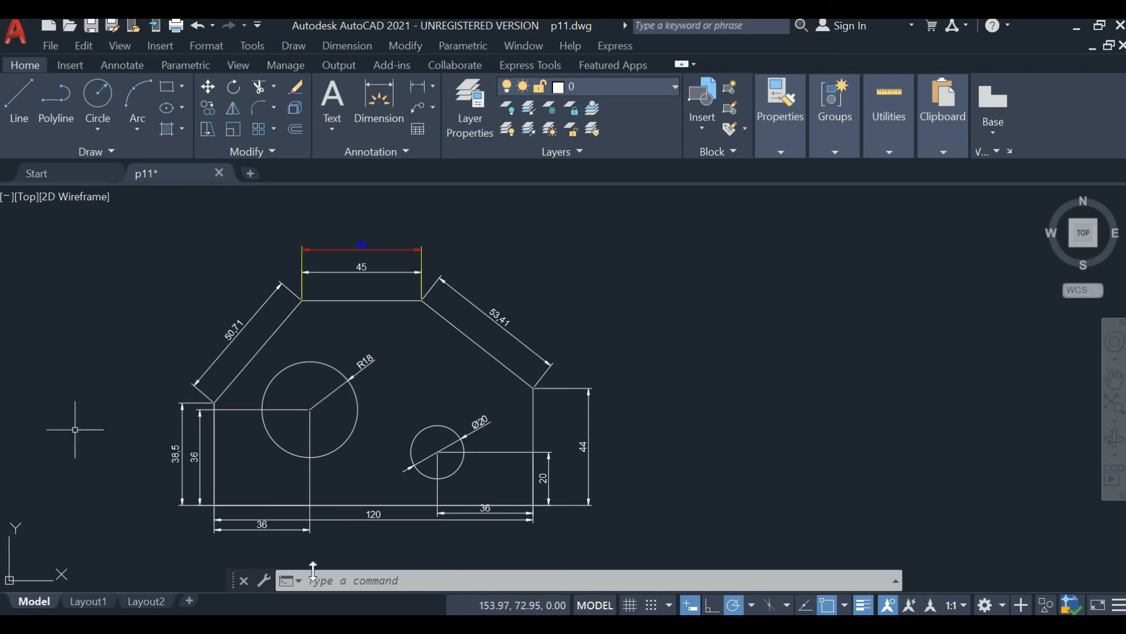
{"action": "left_click", "coordinate": [357, 246]}
{"action": "mouse_move", "coordinate": [362, 248]}
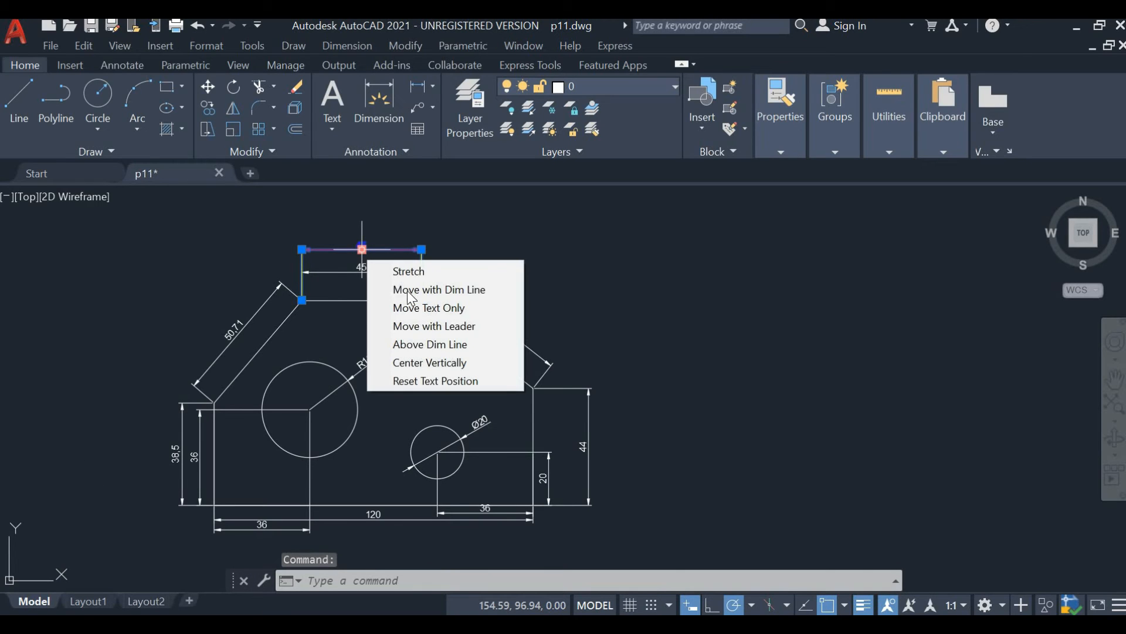
{"action": "left_click", "coordinate": [430, 345]}
{"action": "key", "text": "Escape"}
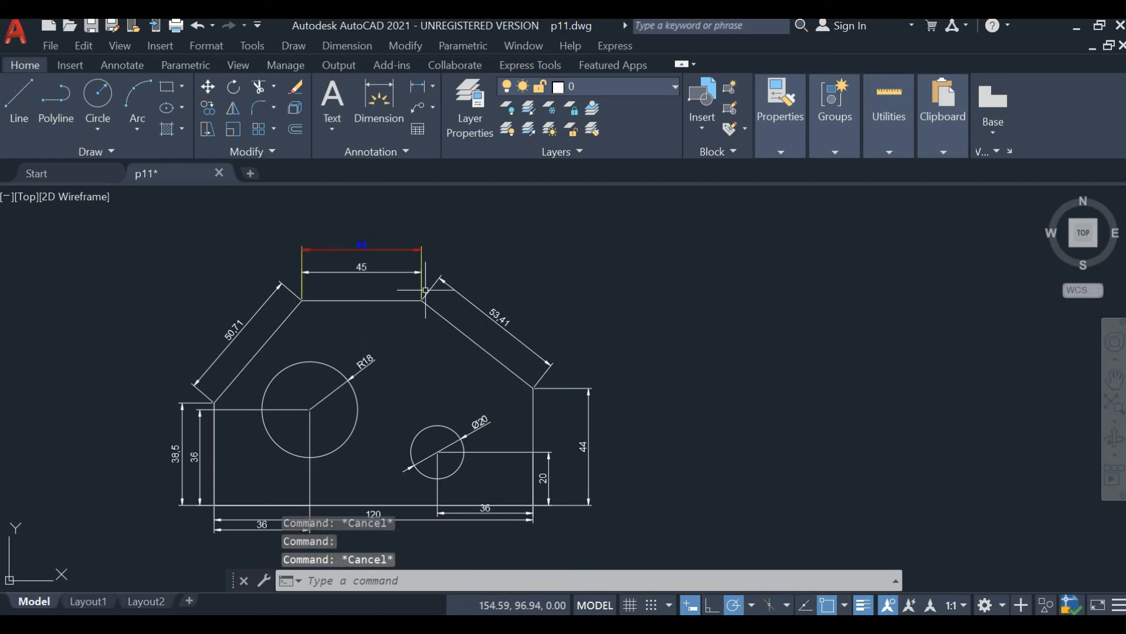
{"action": "left_click", "coordinate": [370, 249]}
{"action": "key", "text": "Delete"}
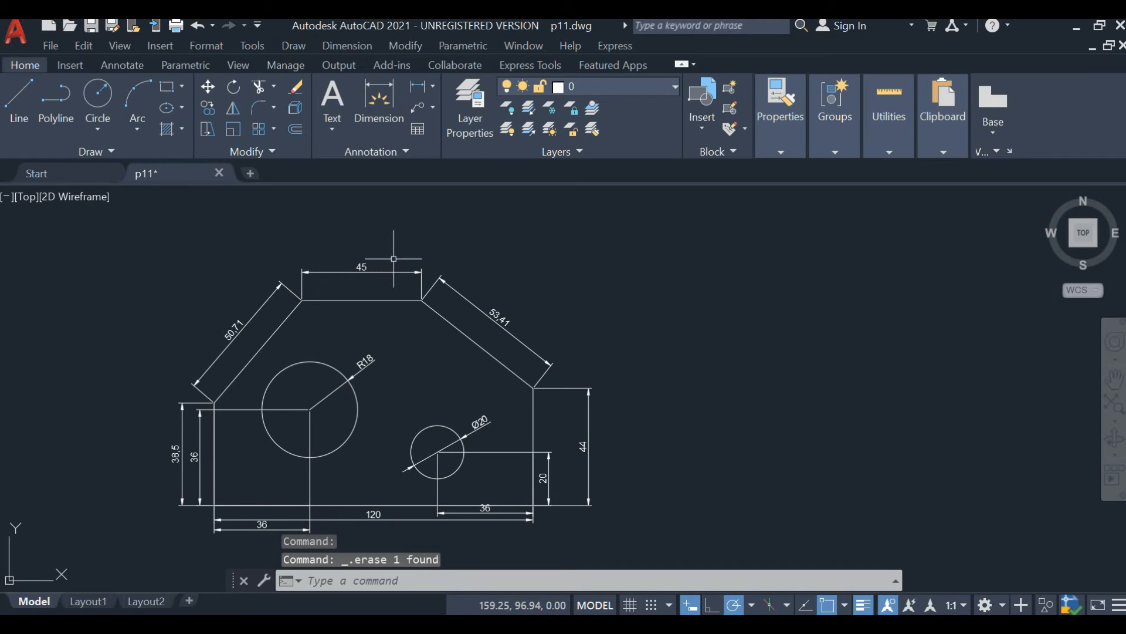
Step: Open the Dimension Style Manager, preview the ISO-25 and Standard styles, and set Standard as the current dimension style
{"action": "type", "text": "DIM"}
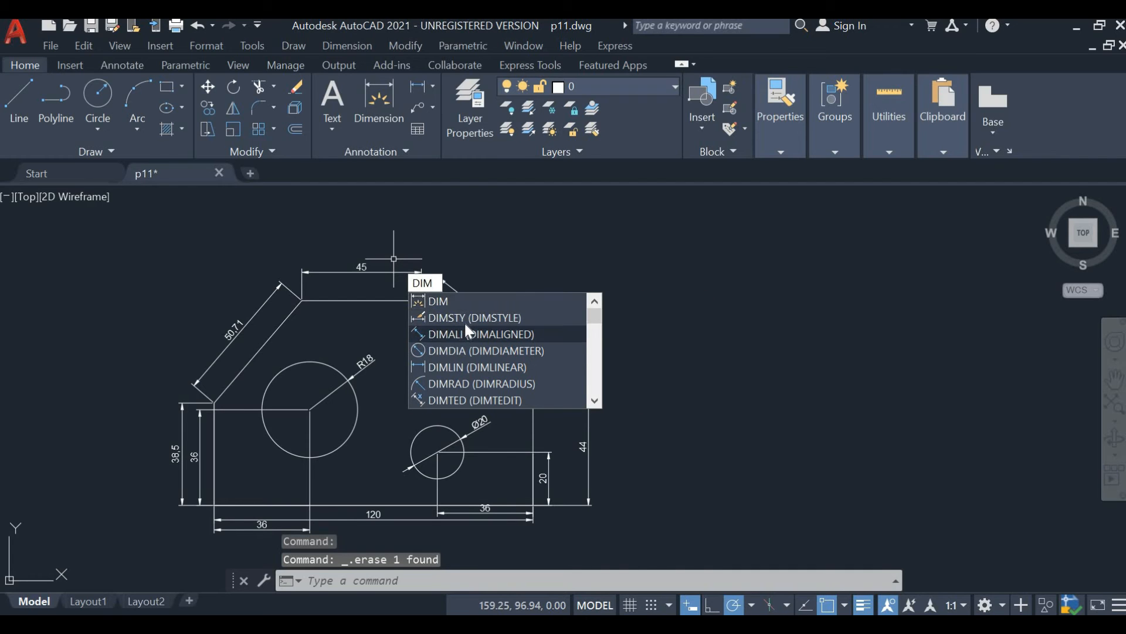
{"action": "key", "text": "Escape"}
{"action": "type", "text": "DIMSTY"}
{"action": "key", "text": "Return"}
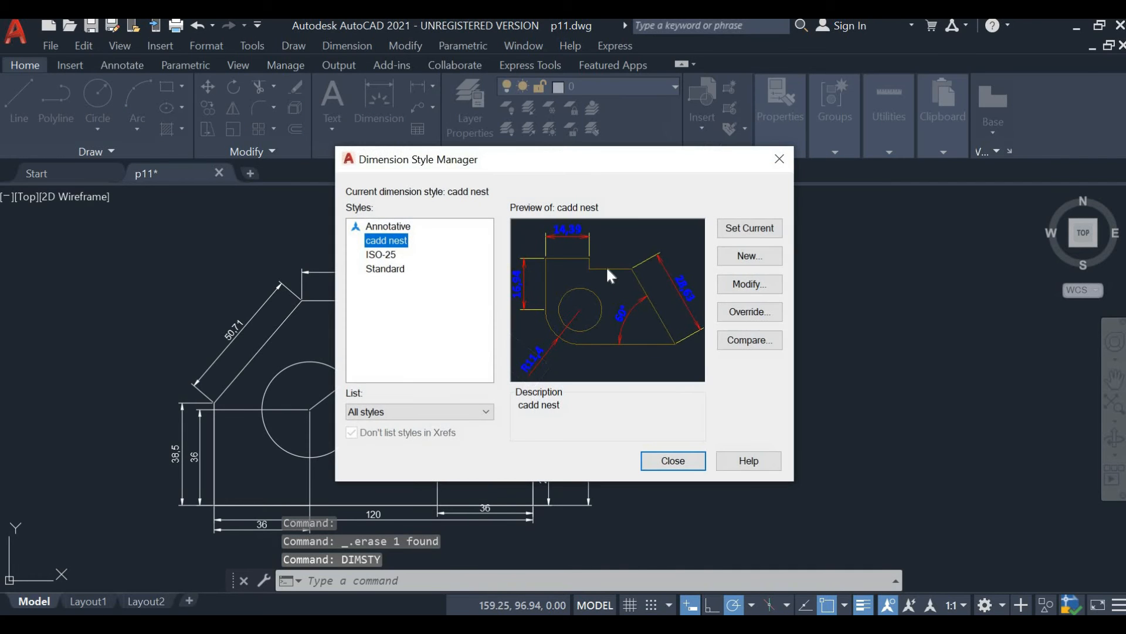
{"action": "left_click", "coordinate": [385, 256]}
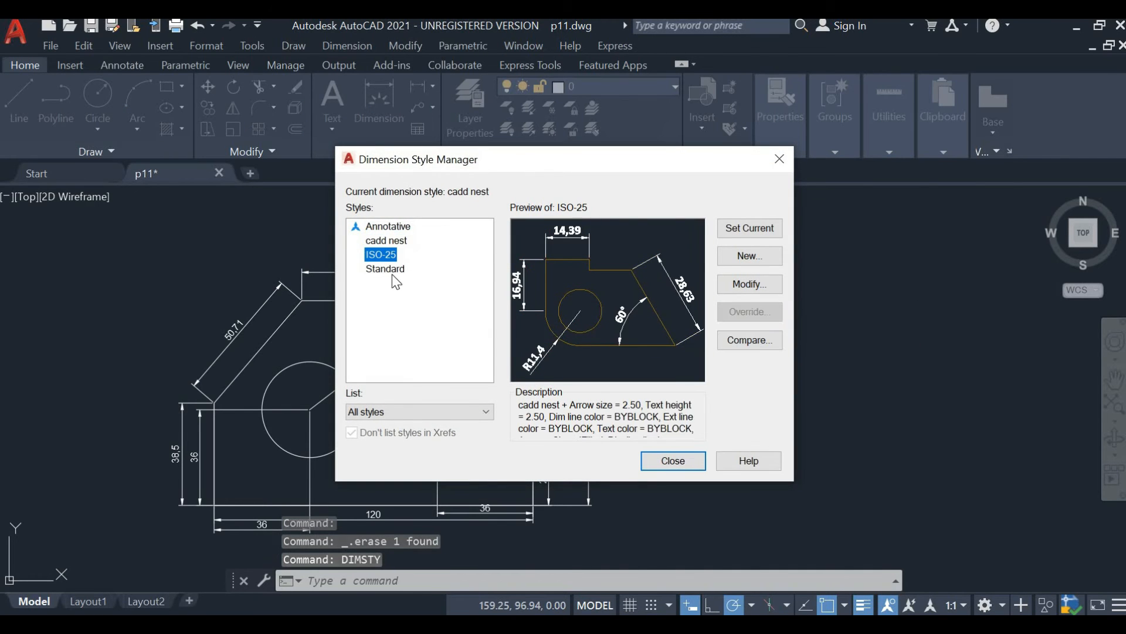
{"action": "left_click", "coordinate": [391, 269]}
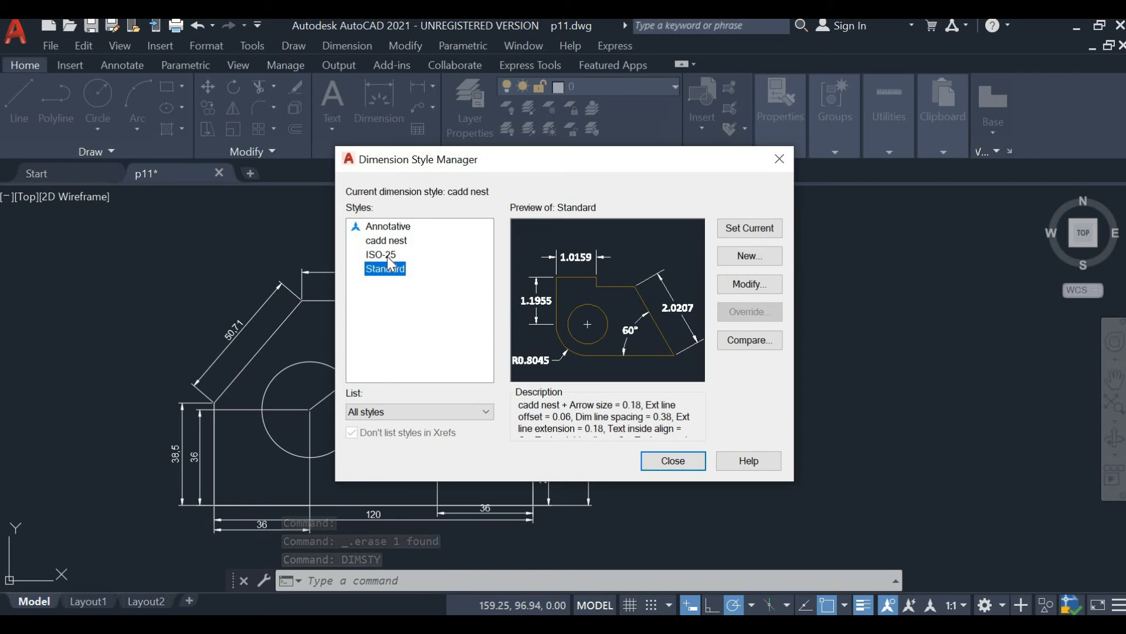
{"action": "left_click", "coordinate": [756, 228]}
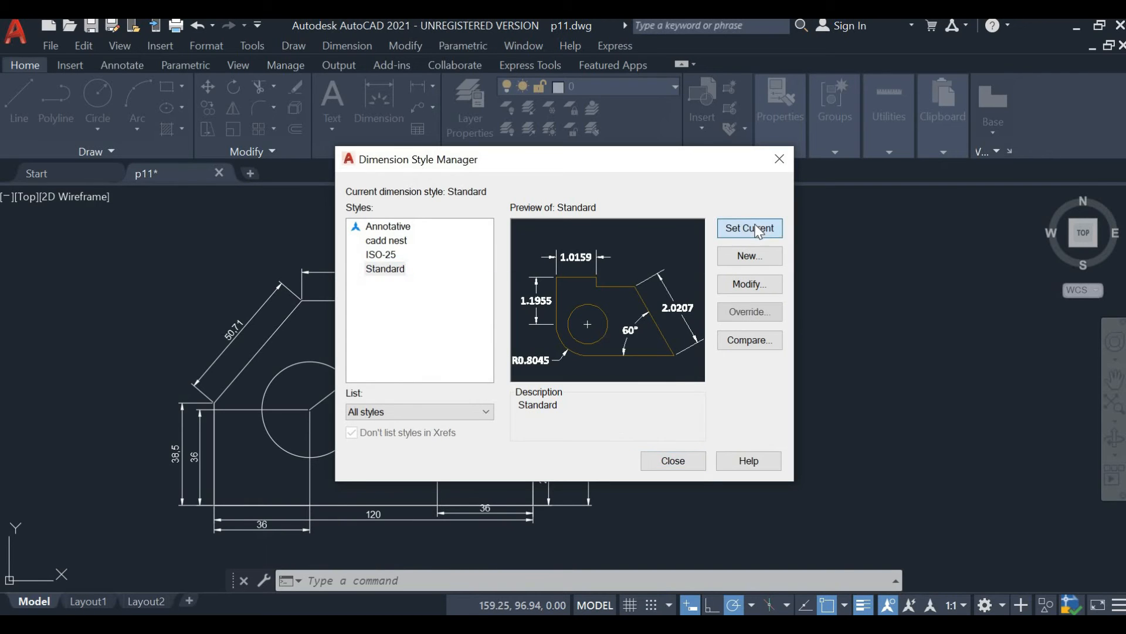
{"action": "left_click", "coordinate": [673, 460]}
Step: Add a linear dimension across the plate's top horizontal edge, placed above the existing 45 dimension
{"action": "left_click", "coordinate": [377, 101]}
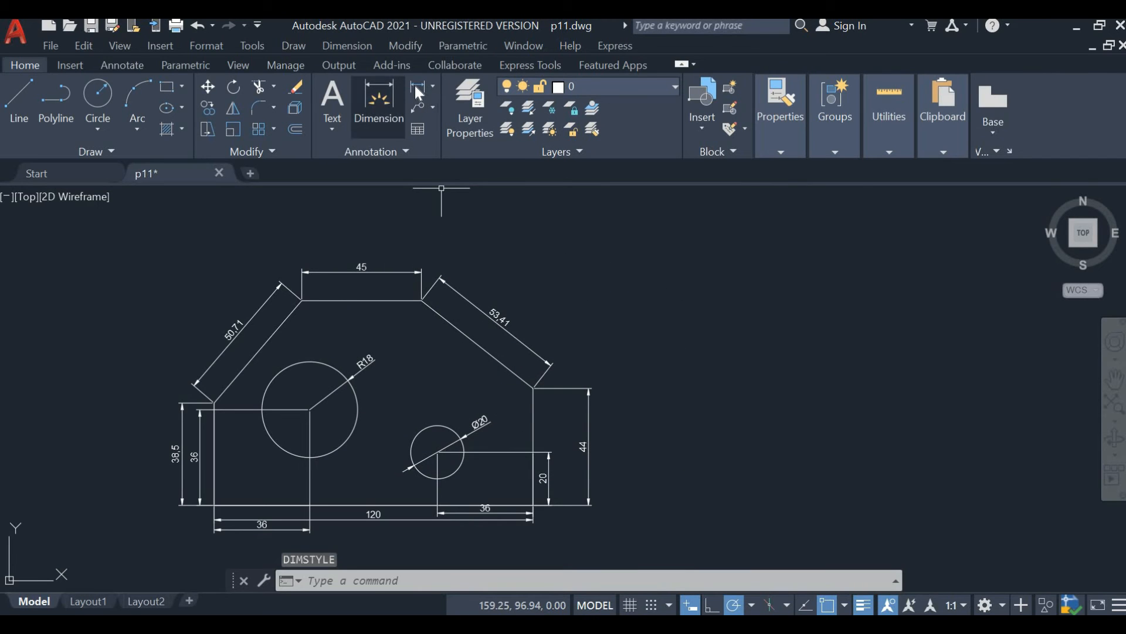
{"action": "left_click", "coordinate": [421, 300]}
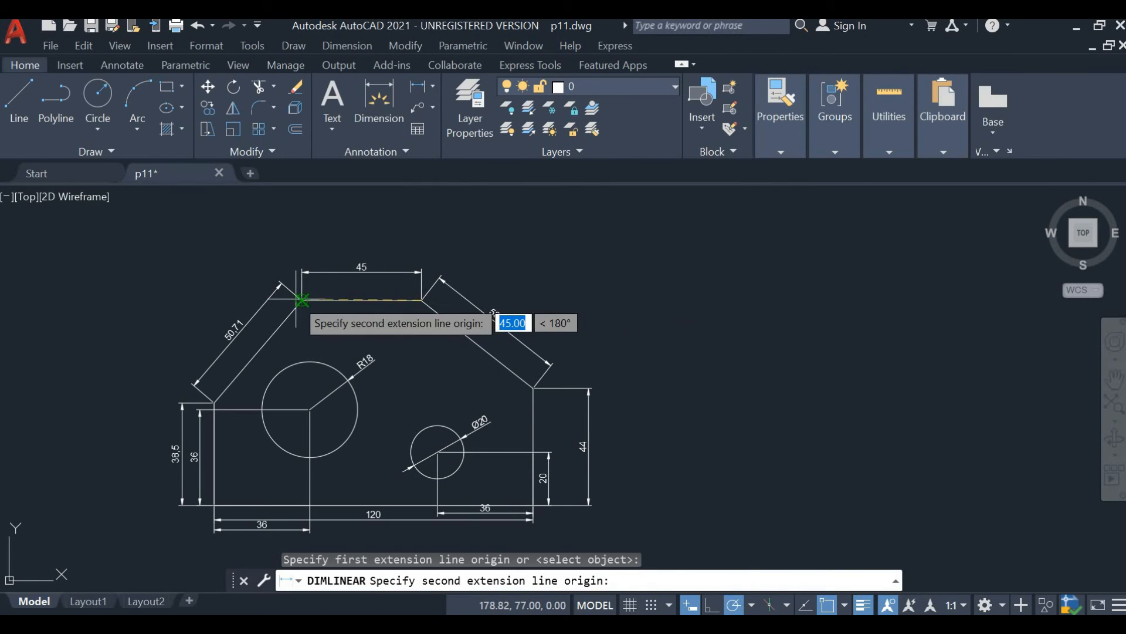
{"action": "left_click", "coordinate": [421, 301]}
{"action": "left_click", "coordinate": [345, 243]}
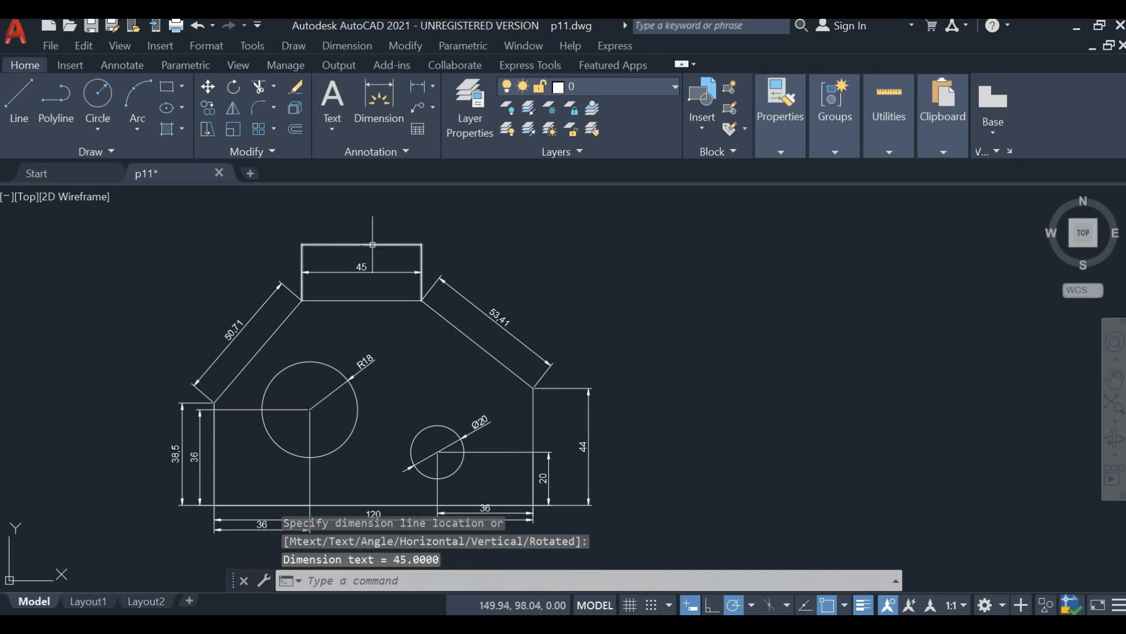
Step: Inspect the Standard-style dimension above the plate's top edge up close and delete it
{"action": "scroll", "coordinate": [360, 237], "scroll_direction": "up", "scroll_amount": 7}
{"action": "scroll", "coordinate": [384, 295], "scroll_direction": "up", "scroll_amount": 2}
{"action": "scroll", "coordinate": [364, 276], "scroll_direction": "down", "scroll_amount": 6}
{"action": "left_click", "coordinate": [344, 275]}
{"action": "mouse_move", "coordinate": [344, 274]}
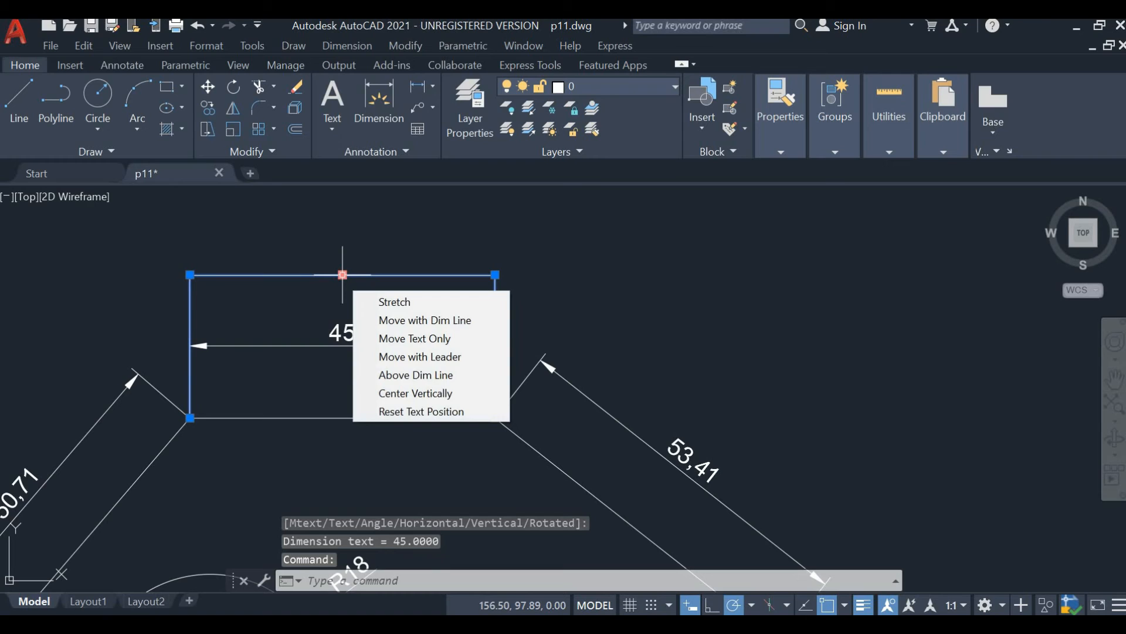
{"action": "key", "text": "Escape"}
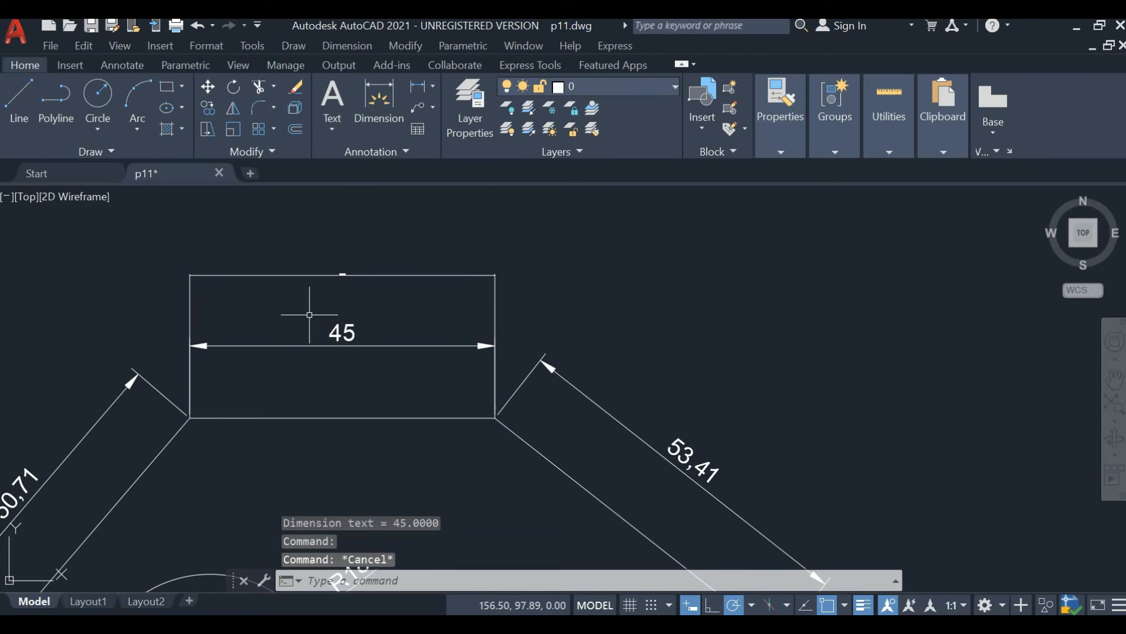
{"action": "left_click", "coordinate": [343, 275]}
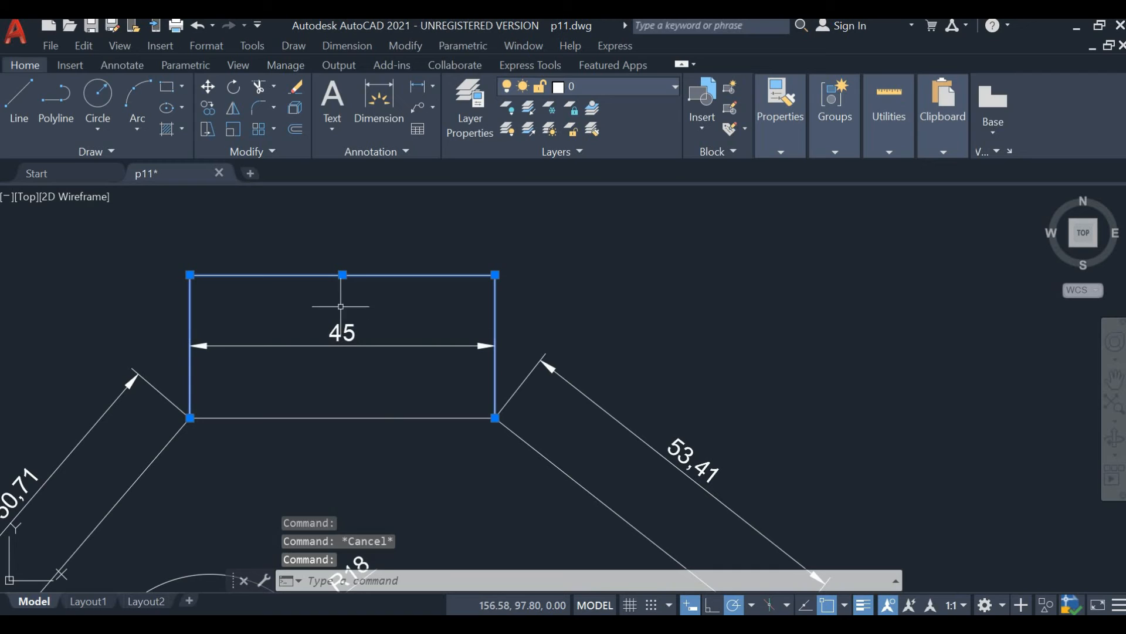
{"action": "key", "text": "Escape"}
{"action": "left_click", "coordinate": [343, 275]}
{"action": "mouse_move", "coordinate": [346, 279]}
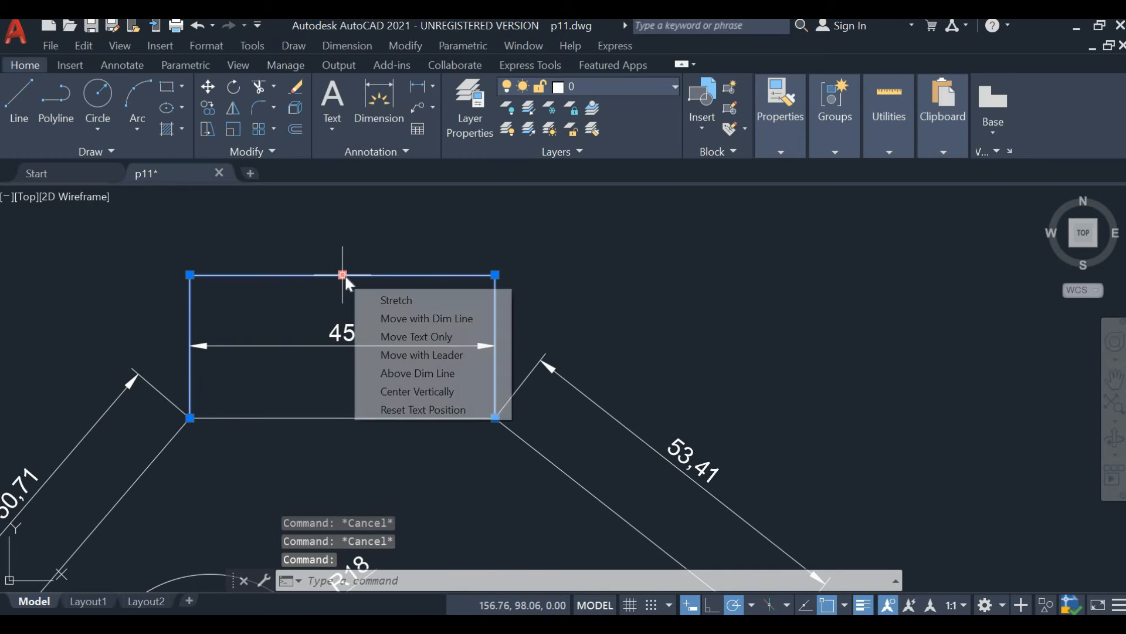
{"action": "left_click", "coordinate": [381, 296]}
{"action": "key", "text": "Delete"}
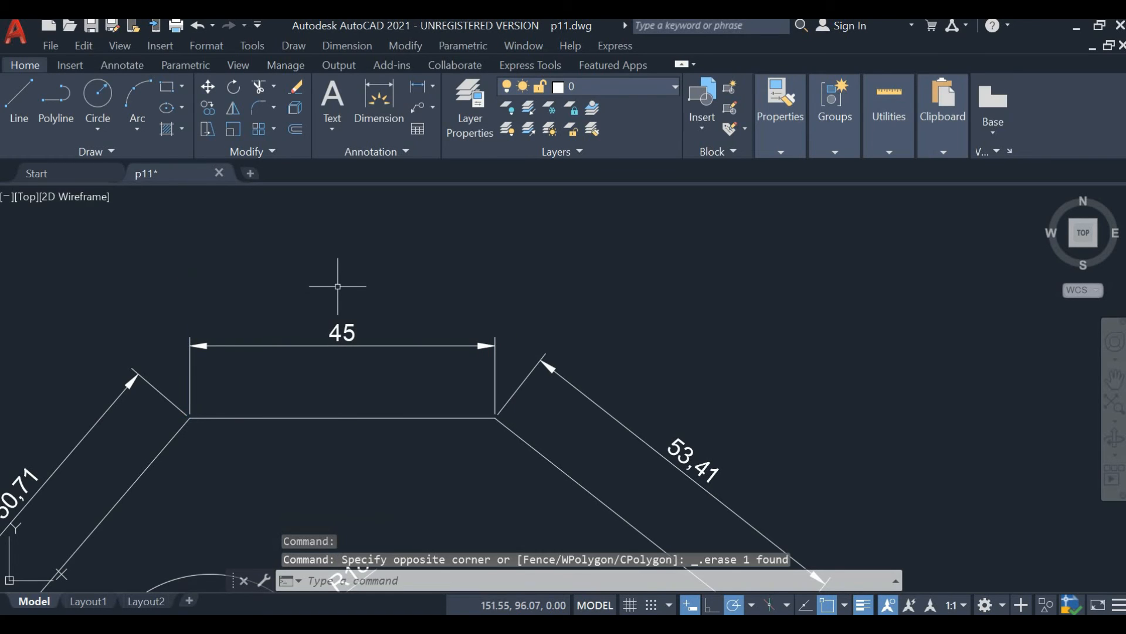
Step: Start a plot of the model with the DWG To PDF.pc3 plotter and check its PDF options
{"action": "scroll", "coordinate": [337, 287], "scroll_direction": "down", "scroll_amount": 8}
{"action": "scroll", "coordinate": [361, 304], "scroll_direction": "up", "scroll_amount": 5}
{"action": "middle_click_drag", "start_coordinate": [453, 318], "coordinate": [687, 270]}
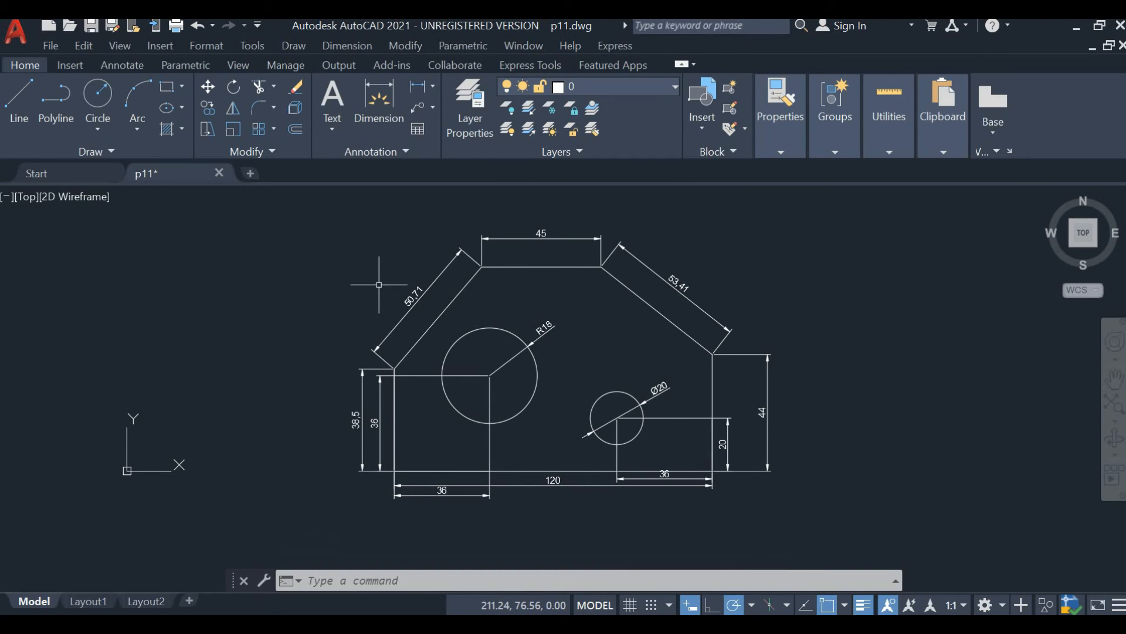
{"action": "middle_click_drag", "start_coordinate": [666, 209], "coordinate": [605, 245]}
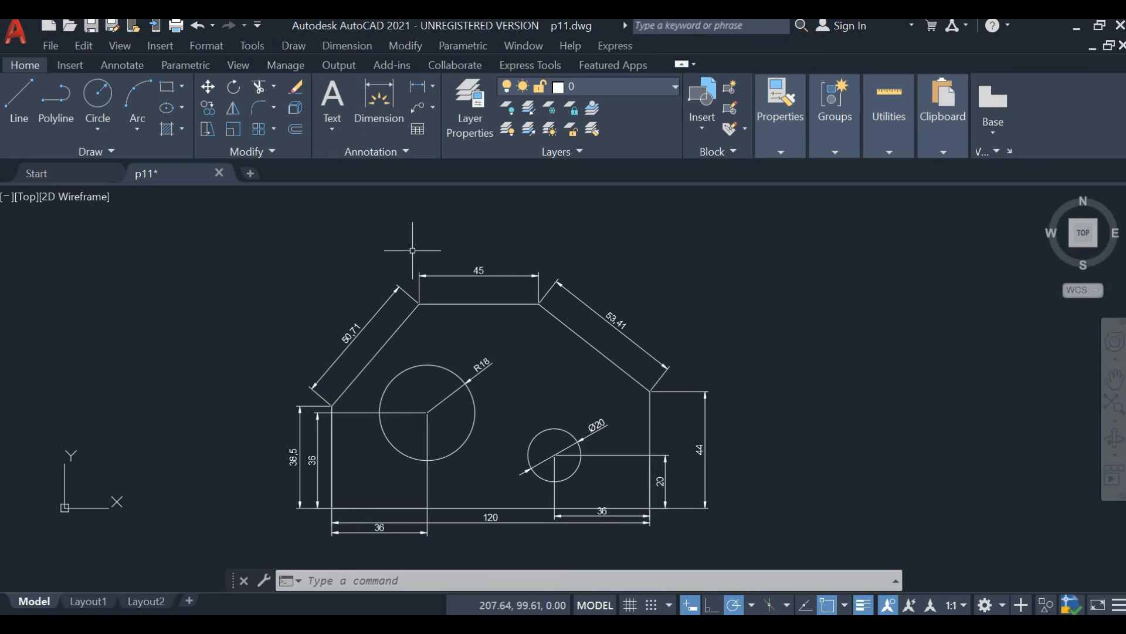
{"action": "key", "text": "ctrl+p"}
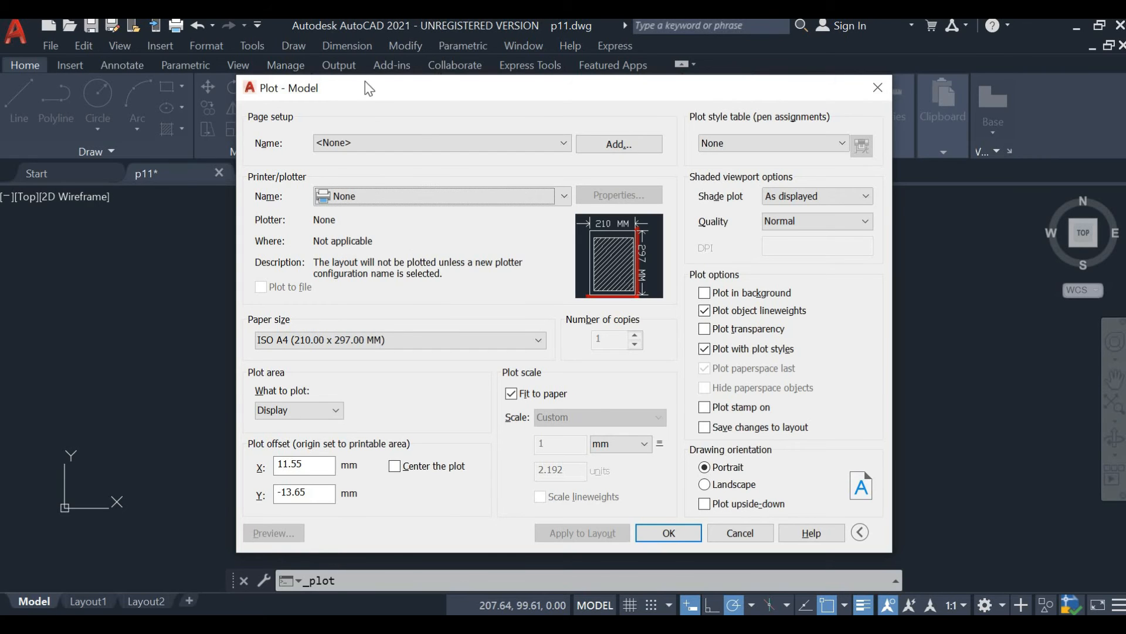
{"action": "left_click", "coordinate": [386, 199]}
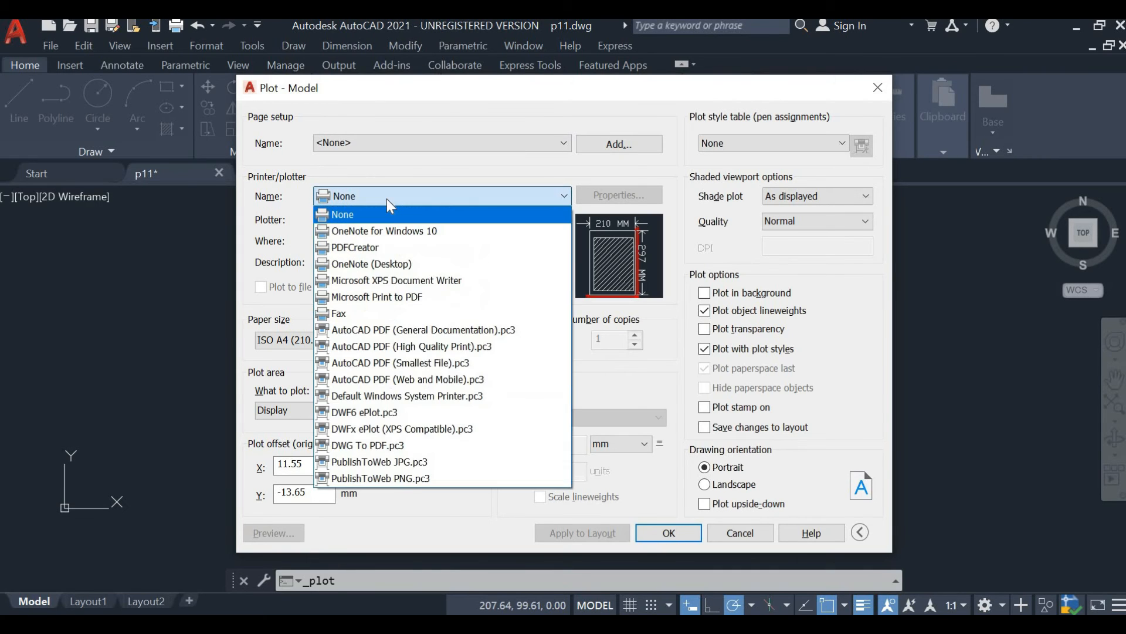
{"action": "left_click", "coordinate": [378, 447]}
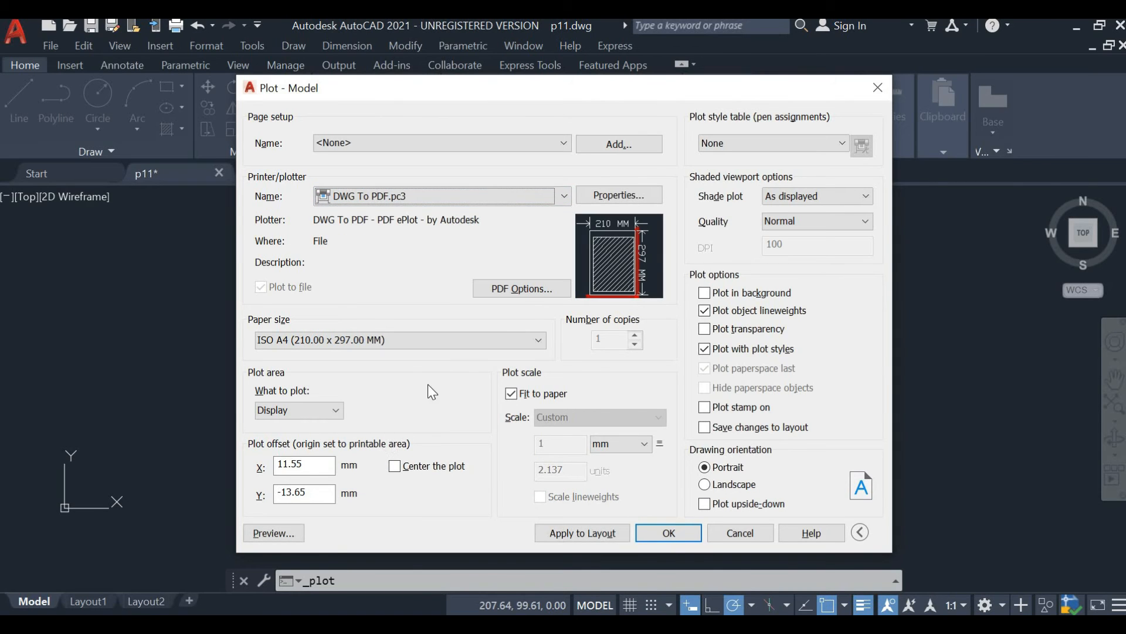
{"action": "left_click", "coordinate": [524, 293]}
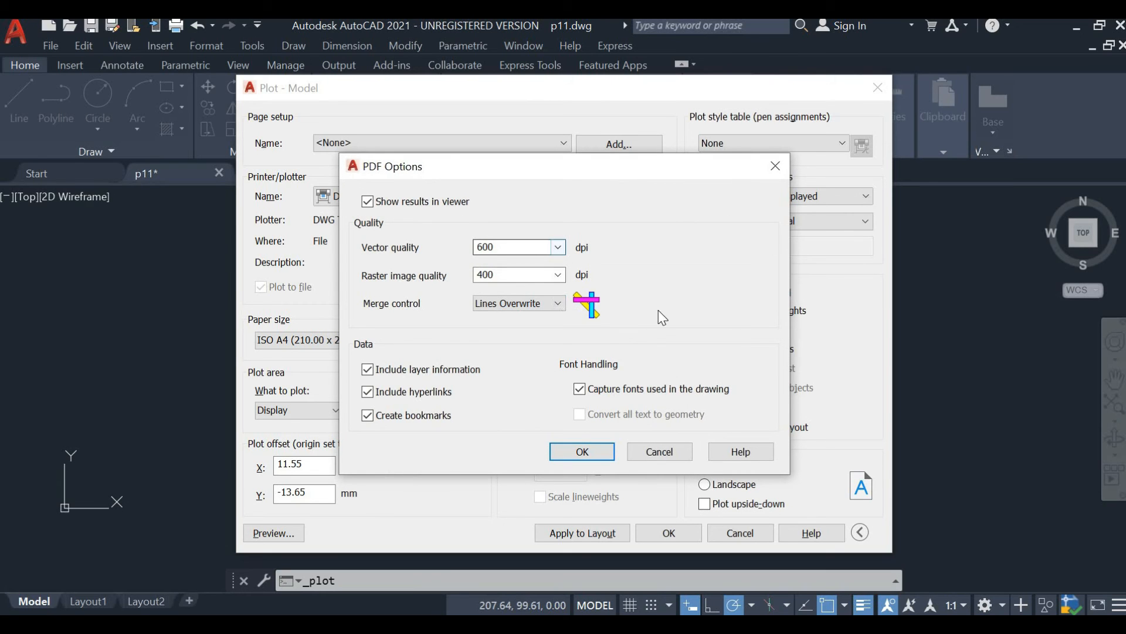
{"action": "left_click", "coordinate": [775, 167]}
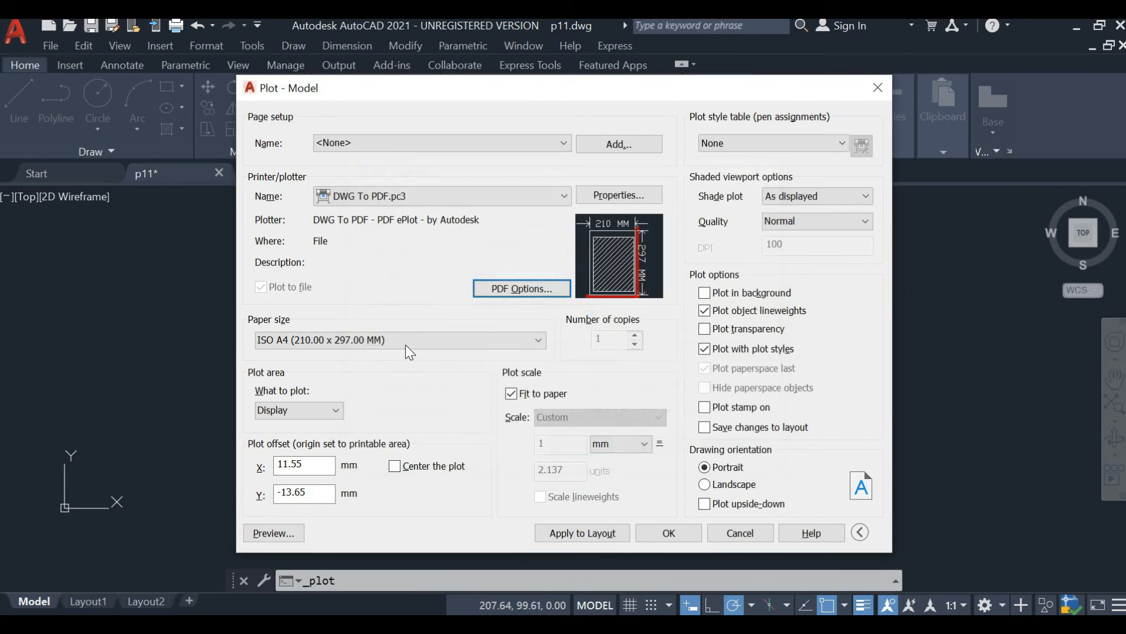
Step: Set the plot's paper size to ISO full bleed A4 (297.00 x 210.00 MM)
{"action": "left_click", "coordinate": [351, 345]}
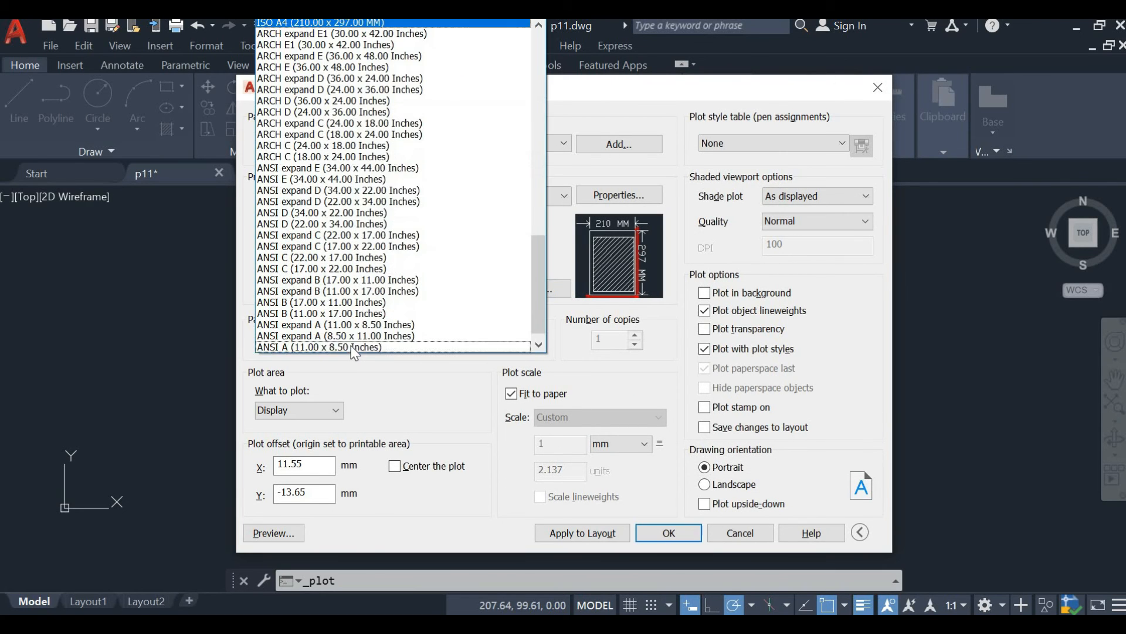
{"action": "left_click", "coordinate": [360, 347]}
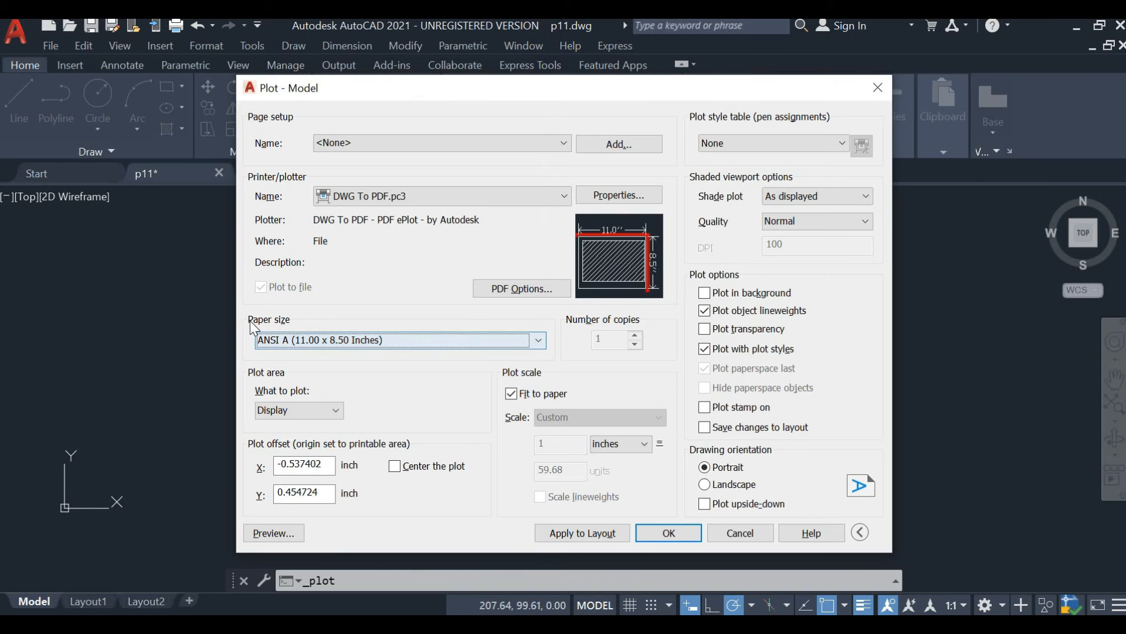
{"action": "left_click", "coordinate": [360, 342]}
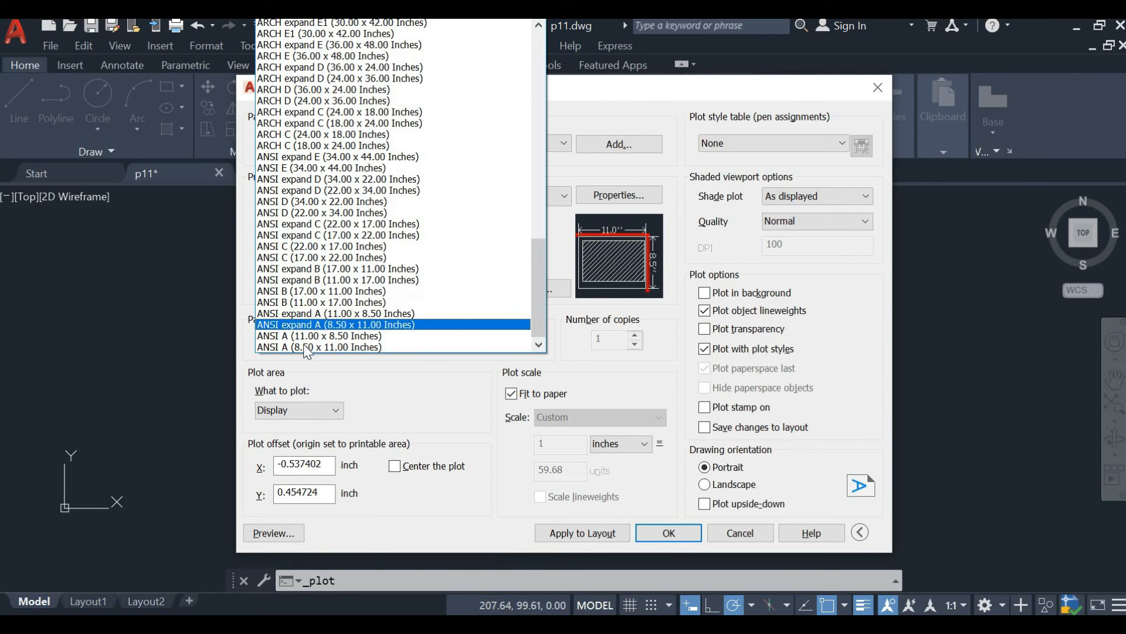
{"action": "scroll", "coordinate": [281, 133], "scroll_direction": "up", "scroll_amount": 20}
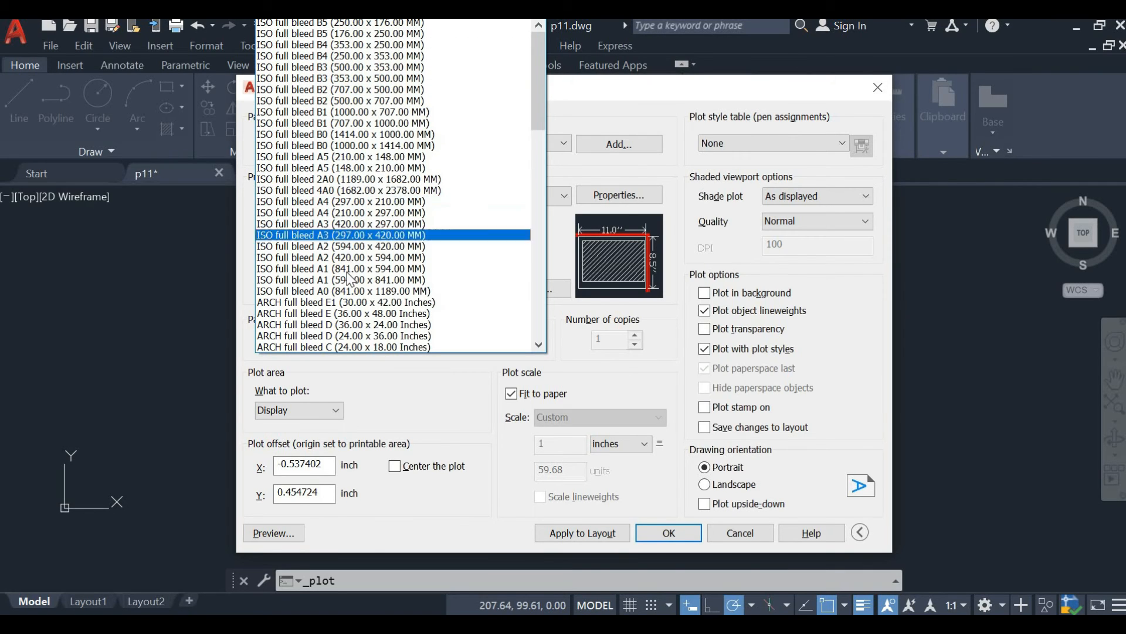
{"action": "left_click", "coordinate": [403, 214]}
{"action": "left_click", "coordinate": [393, 335]}
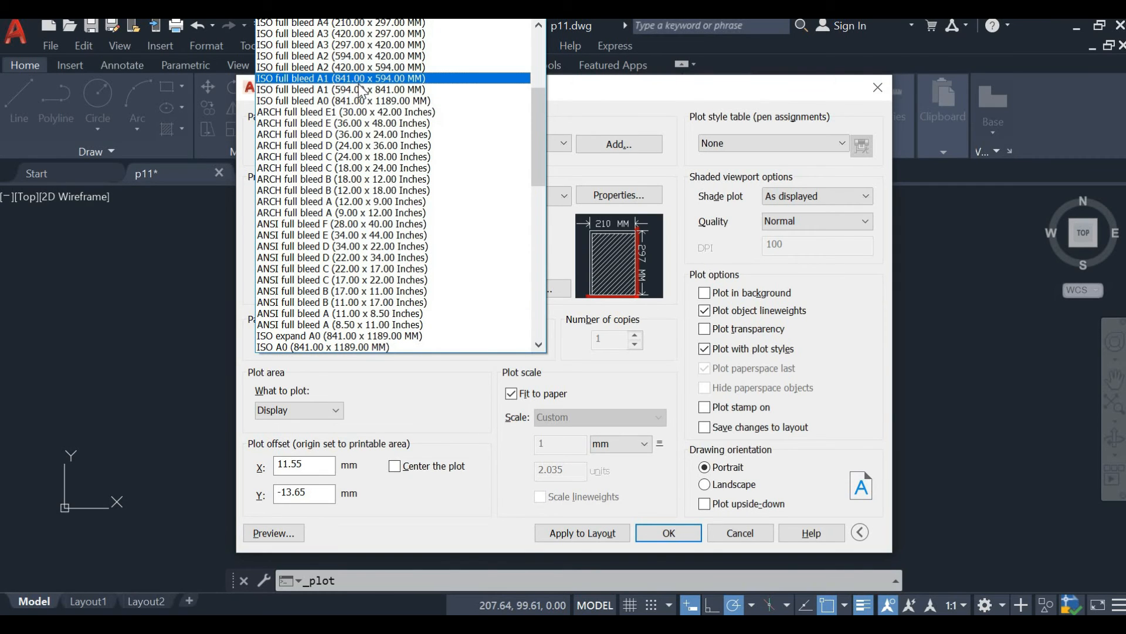
{"action": "scroll", "coordinate": [358, 93], "scroll_direction": "up", "scroll_amount": 2}
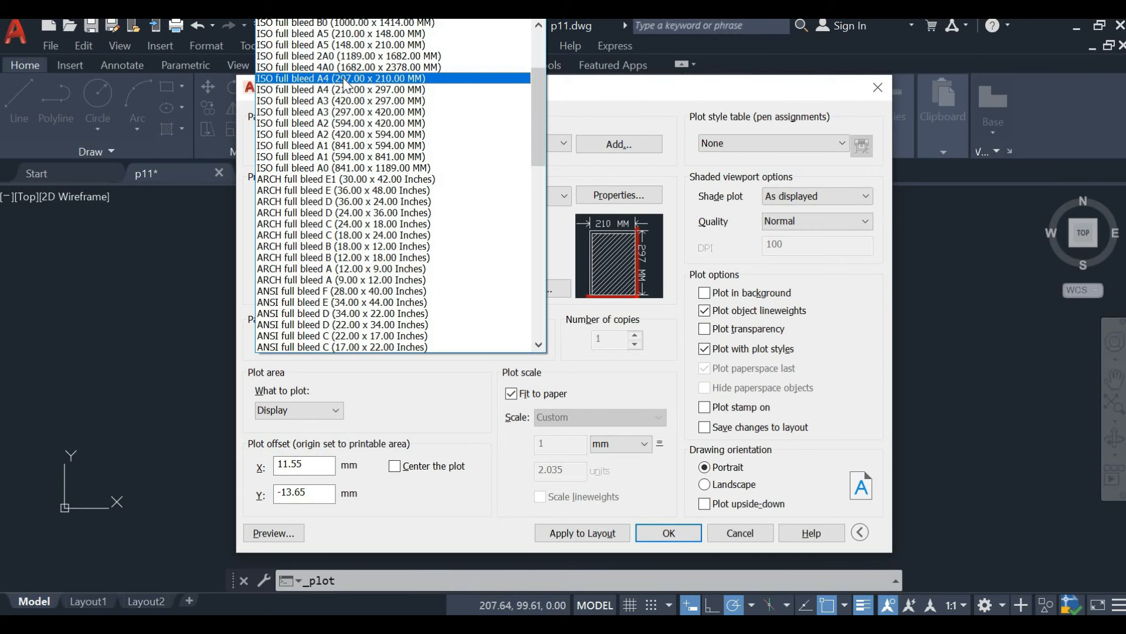
{"action": "left_click", "coordinate": [347, 79]}
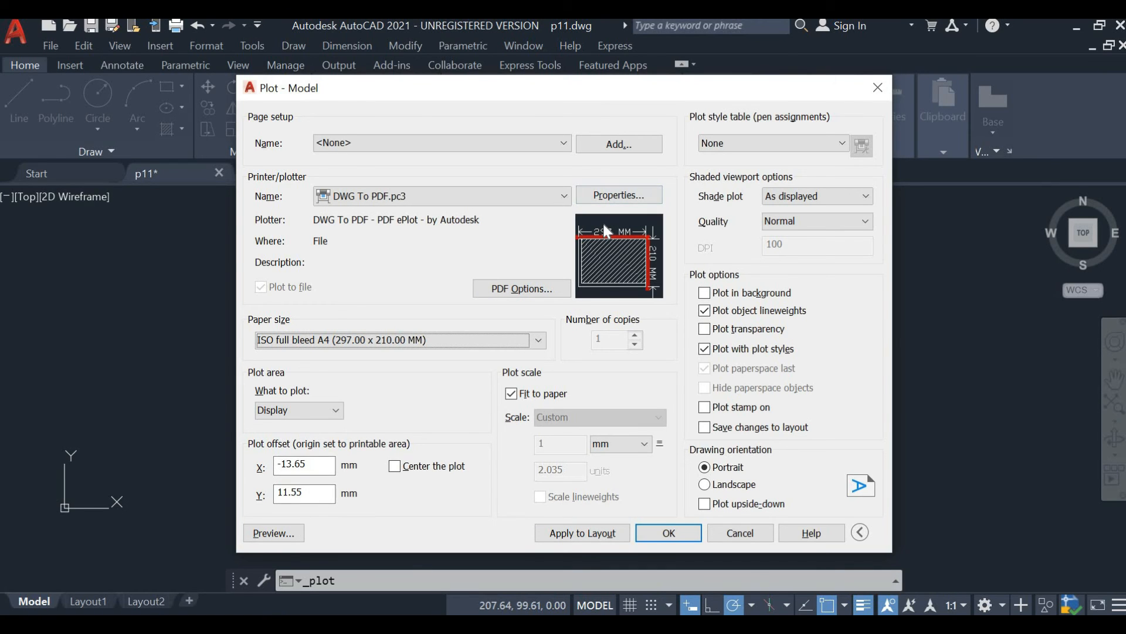
{"action": "mouse_move", "coordinate": [603, 221]}
Step: Set the plot area to a window about 208 by 184 units enclosing the whole dimensioned plate
{"action": "left_click", "coordinate": [296, 409]}
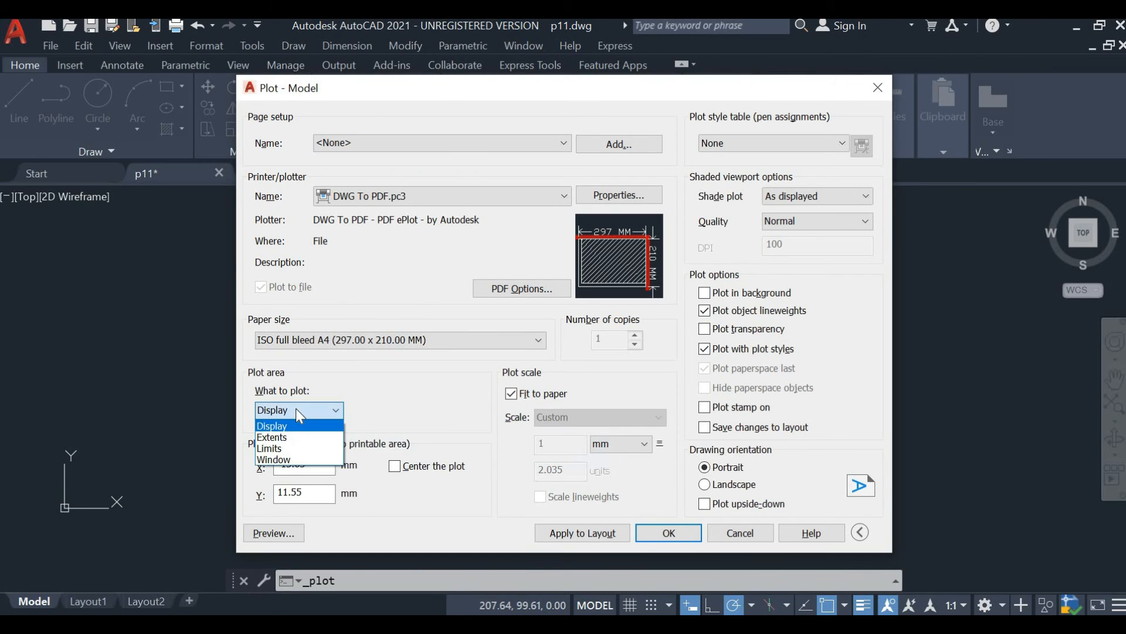
{"action": "left_click", "coordinate": [288, 459]}
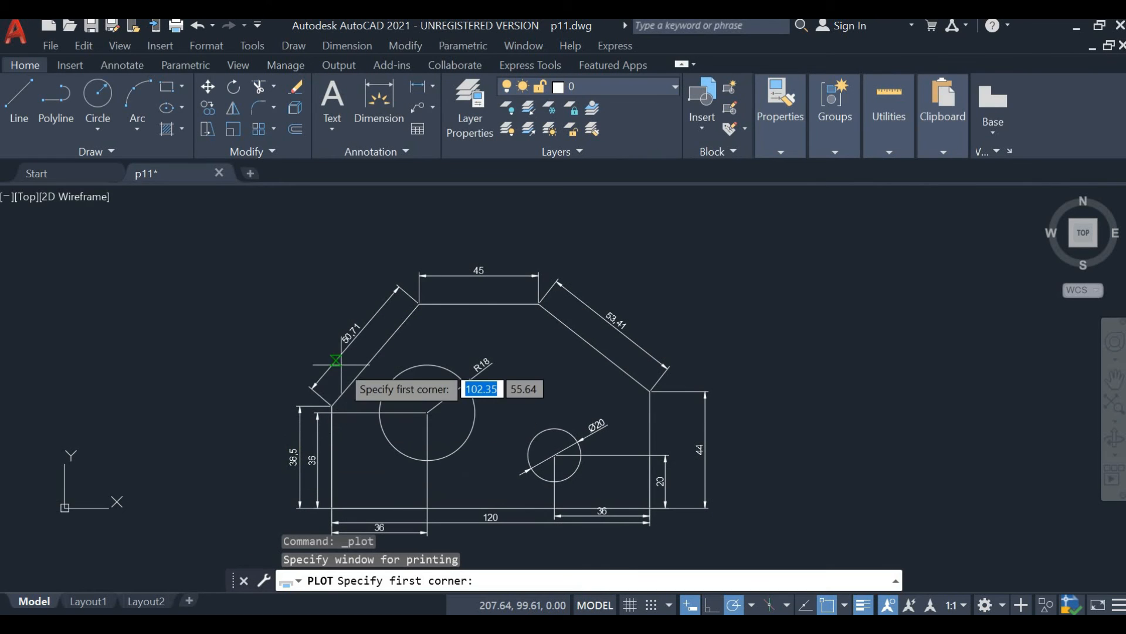
{"action": "scroll", "coordinate": [361, 387], "scroll_direction": "down", "scroll_amount": 3}
{"action": "middle_click_drag", "start_coordinate": [523, 326], "coordinate": [579, 272]}
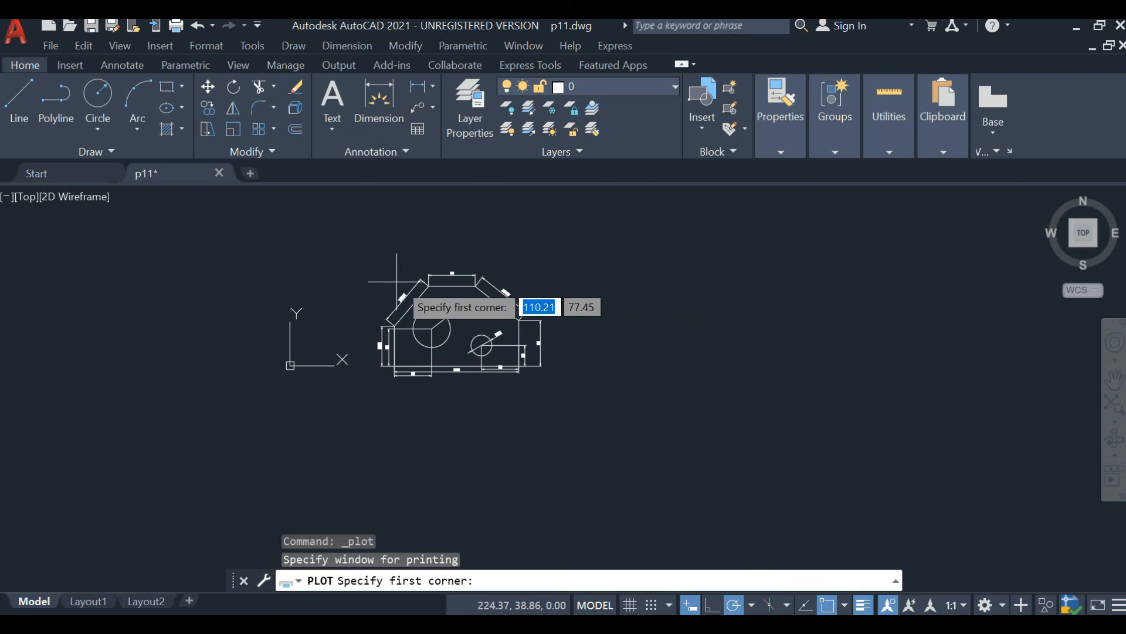
{"action": "left_click", "coordinate": [352, 244]}
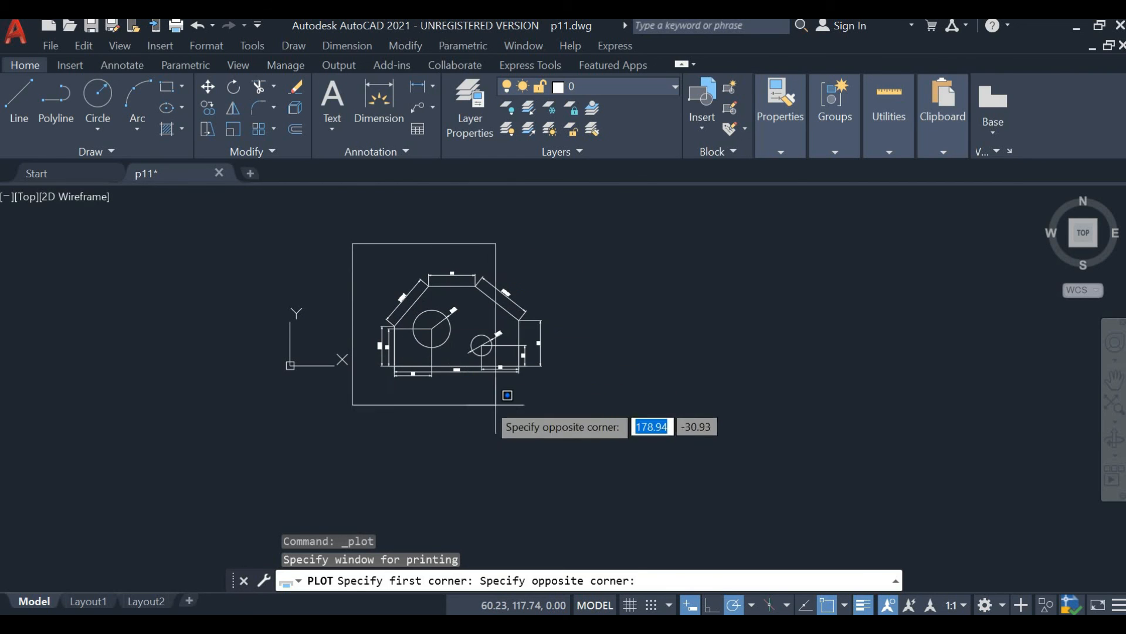
{"action": "left_click", "coordinate": [569, 434]}
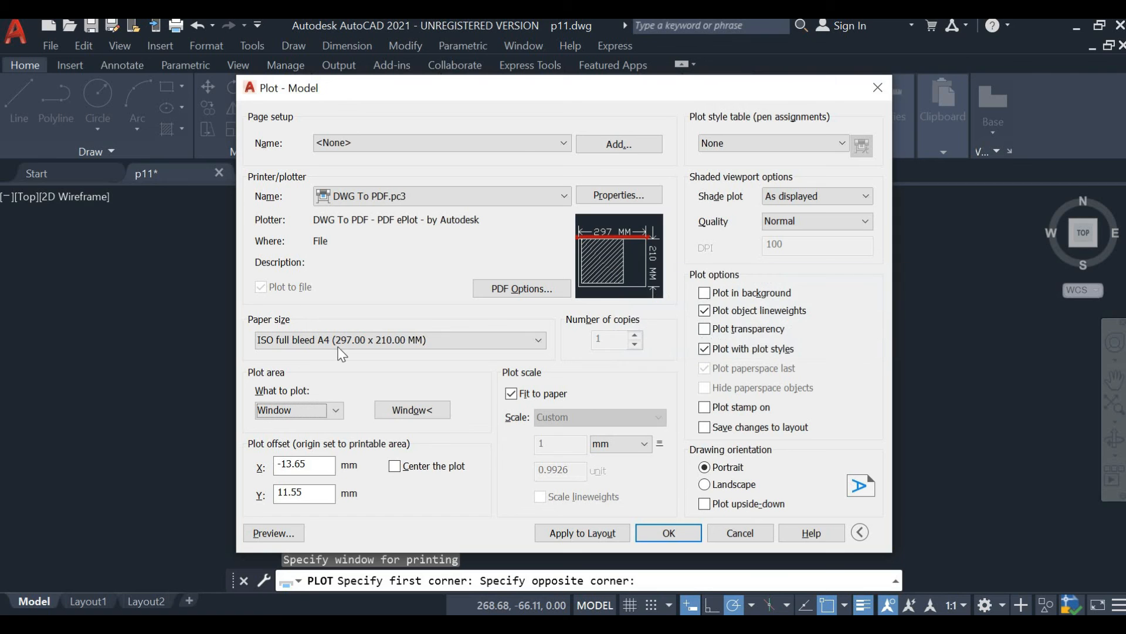
{"action": "left_click", "coordinate": [343, 411]}
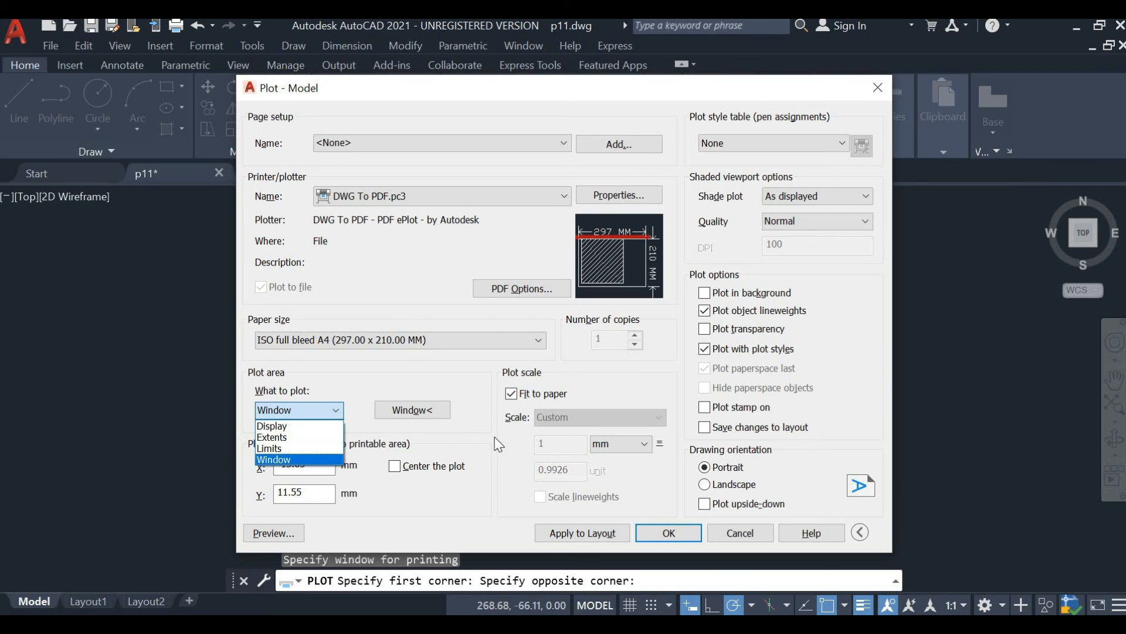
{"action": "left_click", "coordinate": [333, 413]}
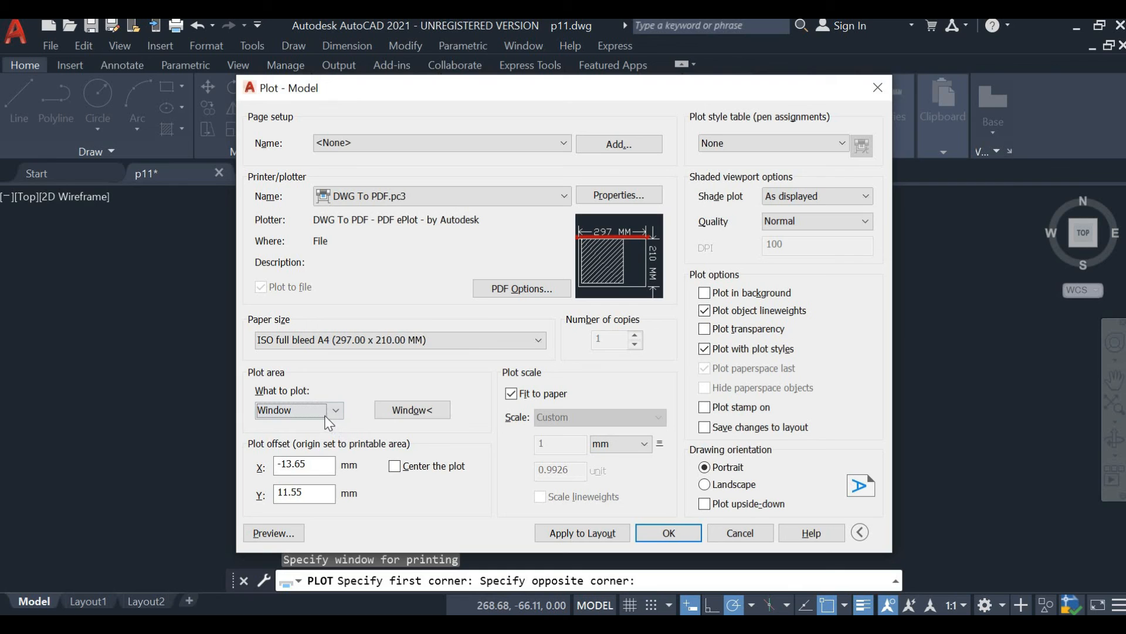
{"action": "left_click", "coordinate": [325, 416]}
{"action": "left_click", "coordinate": [305, 459]}
{"action": "left_click", "coordinate": [333, 149]}
{"action": "left_click", "coordinate": [331, 154]}
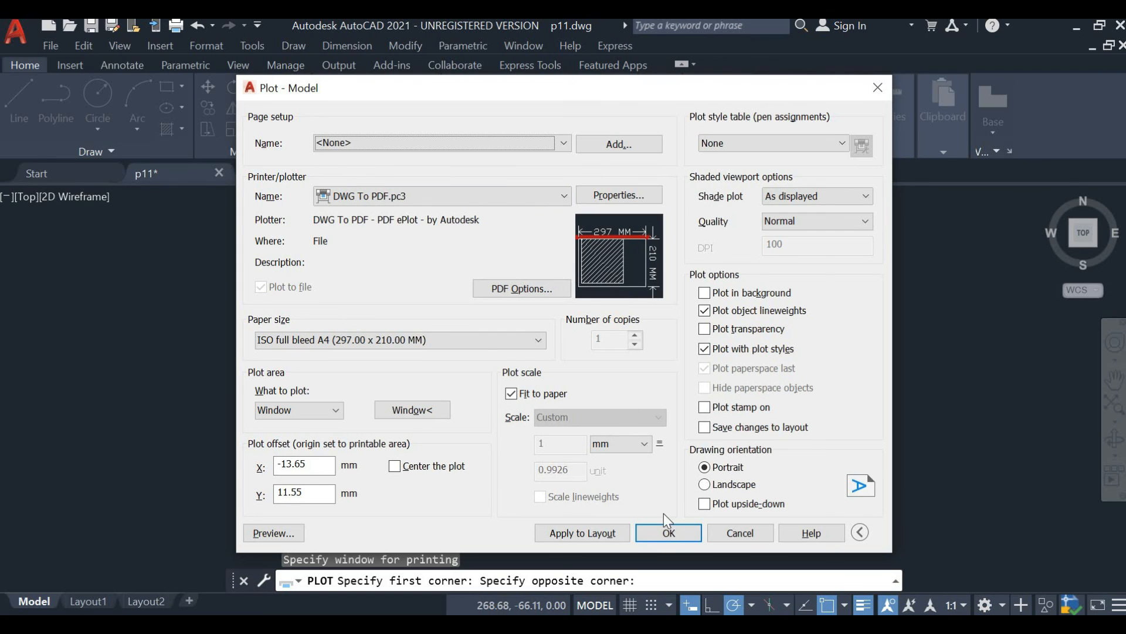
Step: Run the plot and save the PDF as dim on the Desktop
{"action": "left_click", "coordinate": [669, 533]}
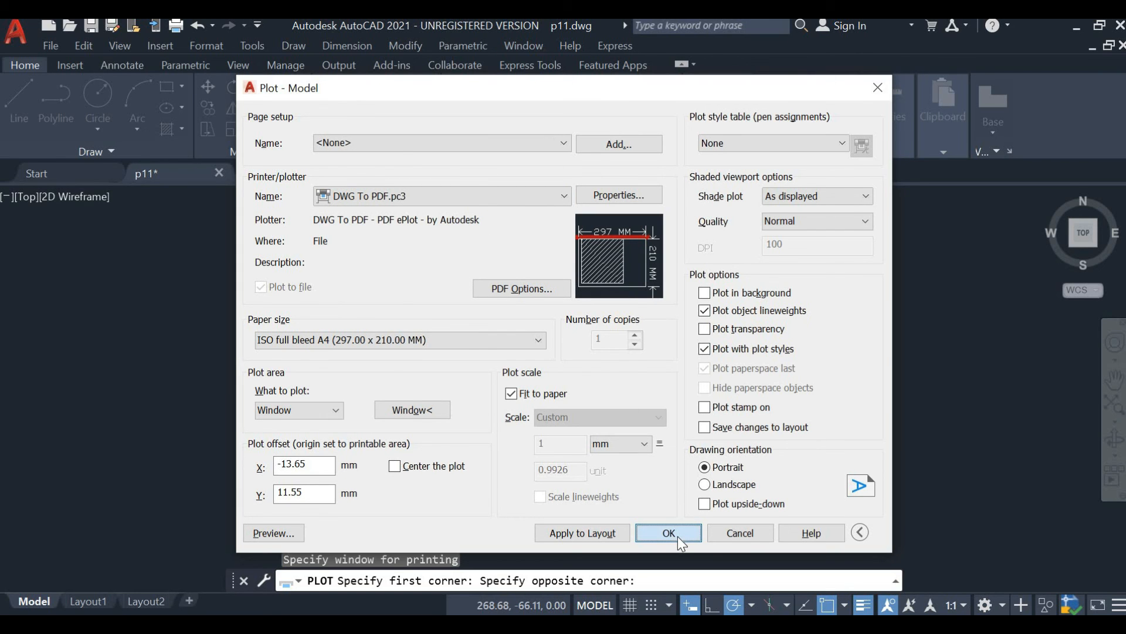
{"action": "scroll", "coordinate": [418, 206], "scroll_direction": "down", "scroll_amount": 2}
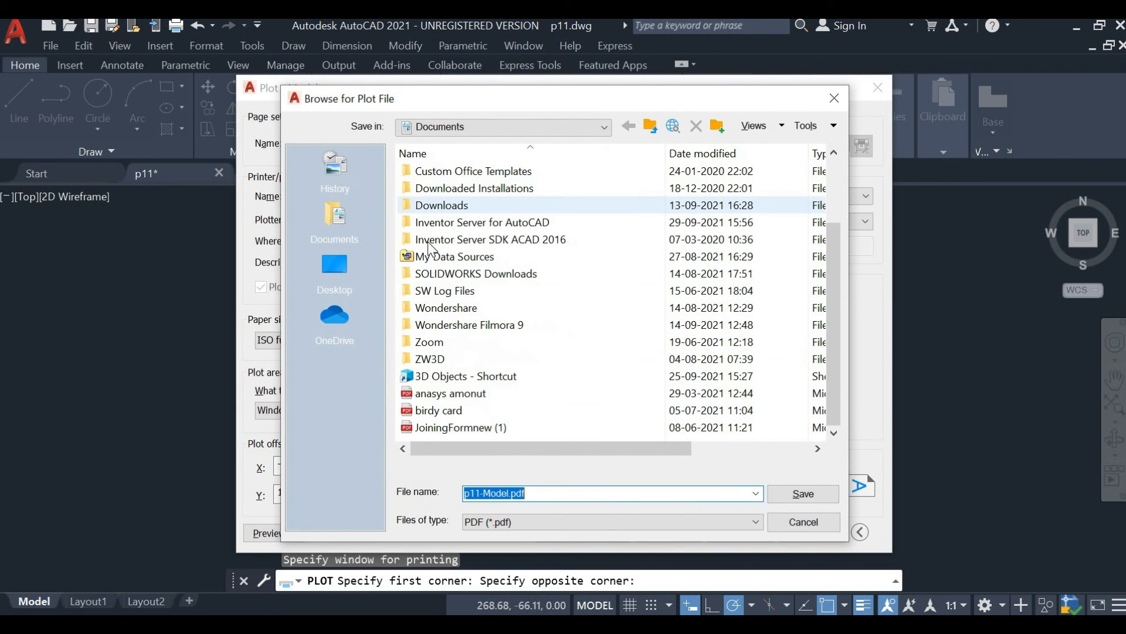
{"action": "scroll", "coordinate": [499, 411], "scroll_direction": "up", "scroll_amount": 2}
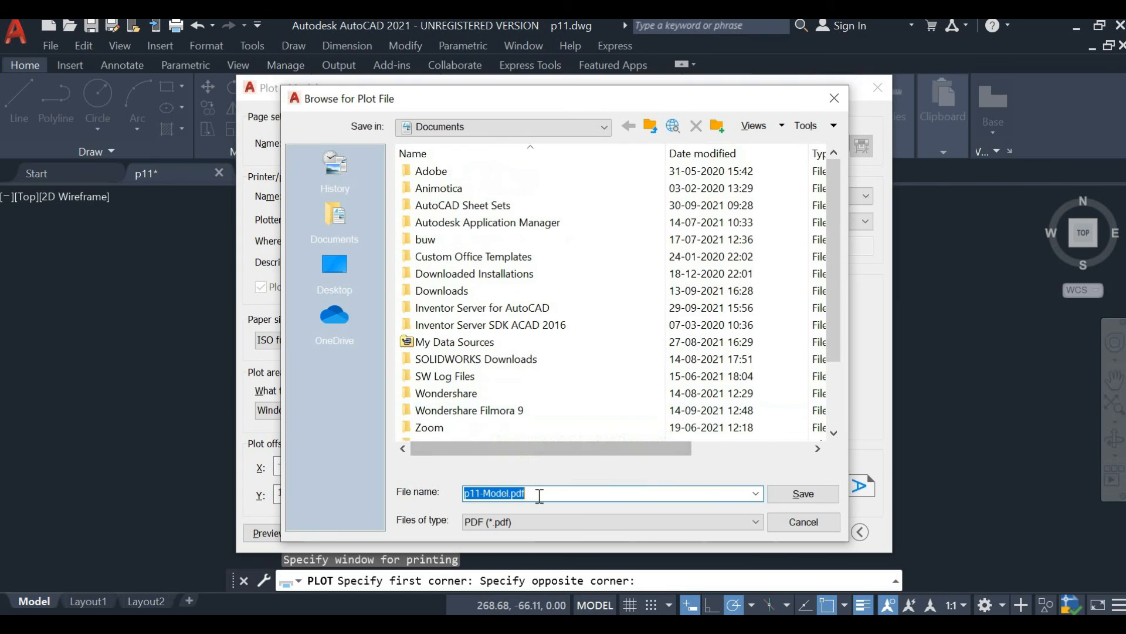
{"action": "key", "text": "BackSpace"}
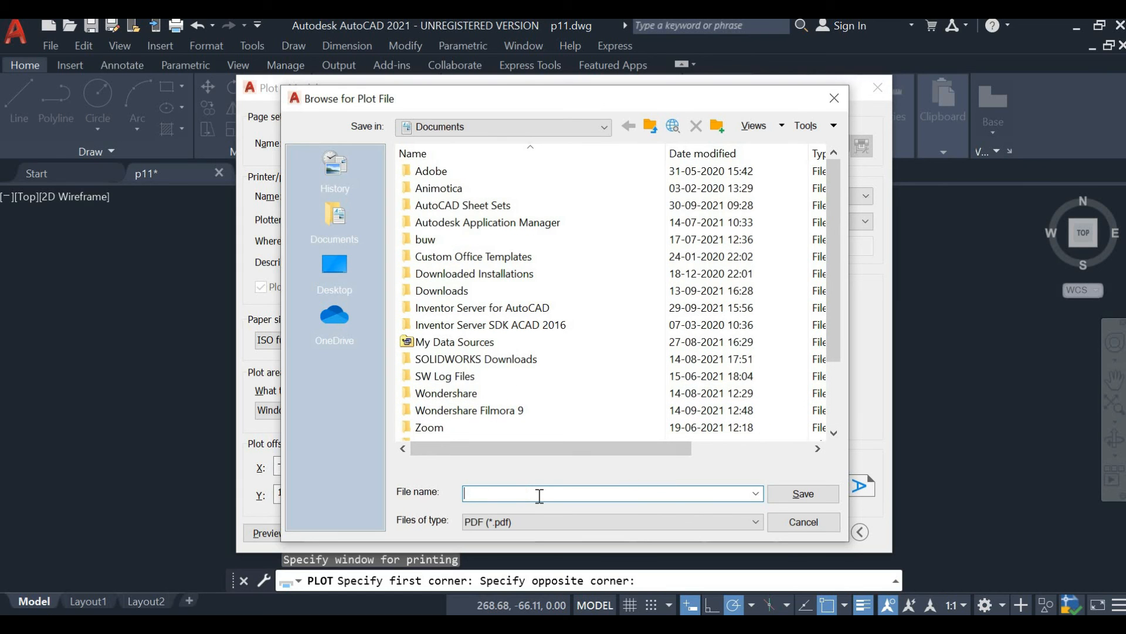
{"action": "type", "text": "dim"}
{"action": "left_click", "coordinate": [325, 269]}
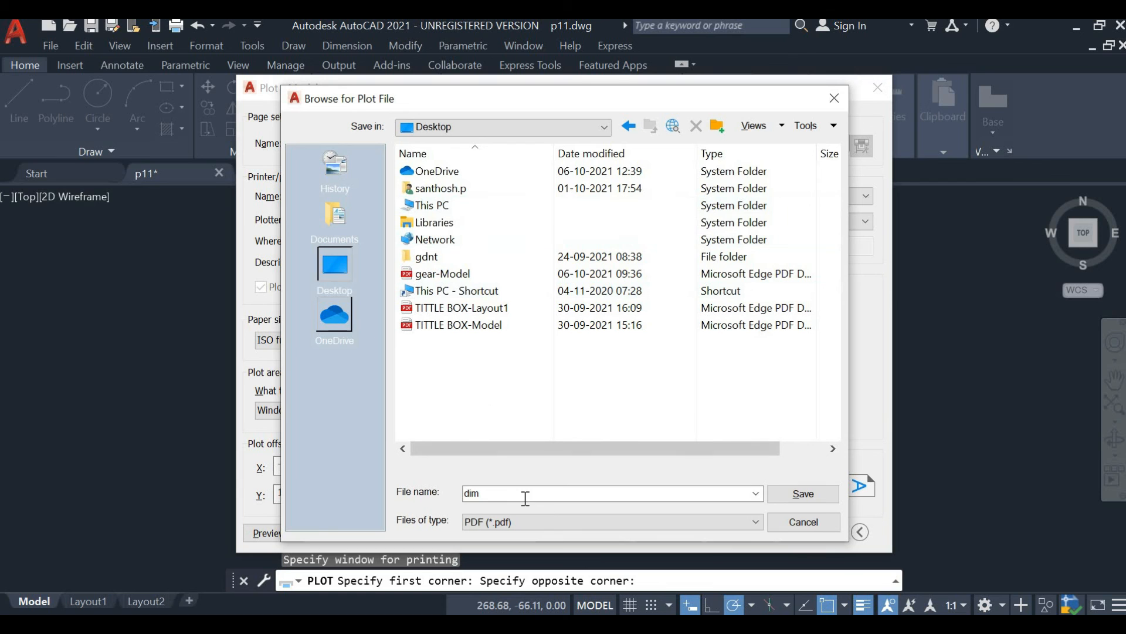
{"action": "left_click", "coordinate": [803, 494]}
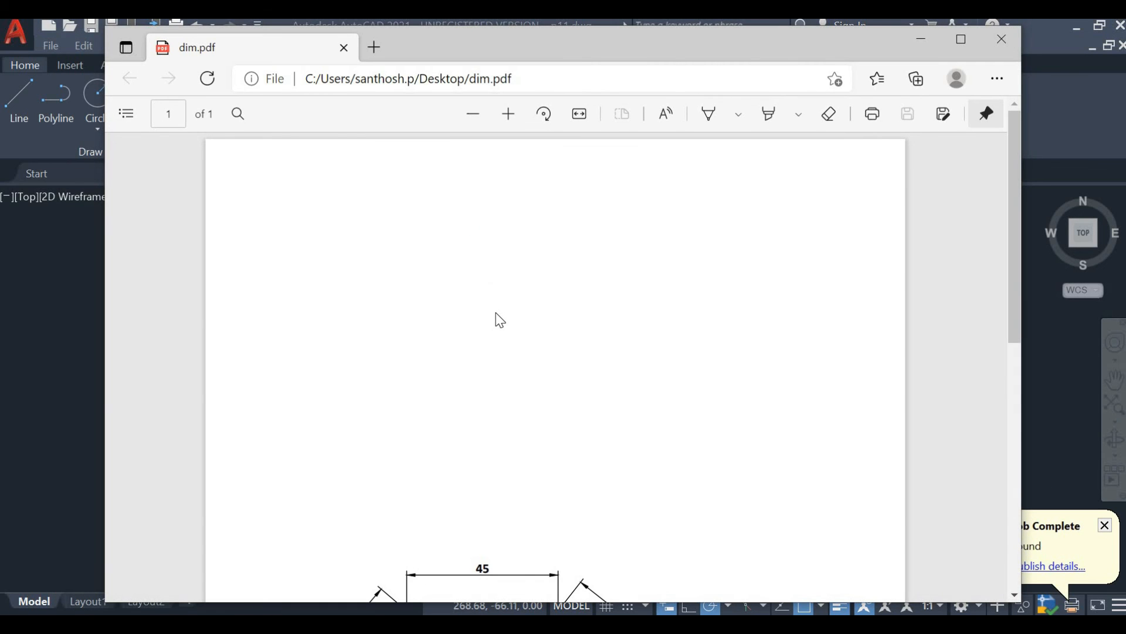
Step: Enlarge the PDF viewer to full screen and examine the plotted plate and its dimensions across the whole dim.pdf page
{"action": "scroll", "coordinate": [500, 320], "scroll_direction": "down", "scroll_amount": 8}
{"action": "scroll", "coordinate": [500, 320], "scroll_direction": "up", "scroll_amount": 3}
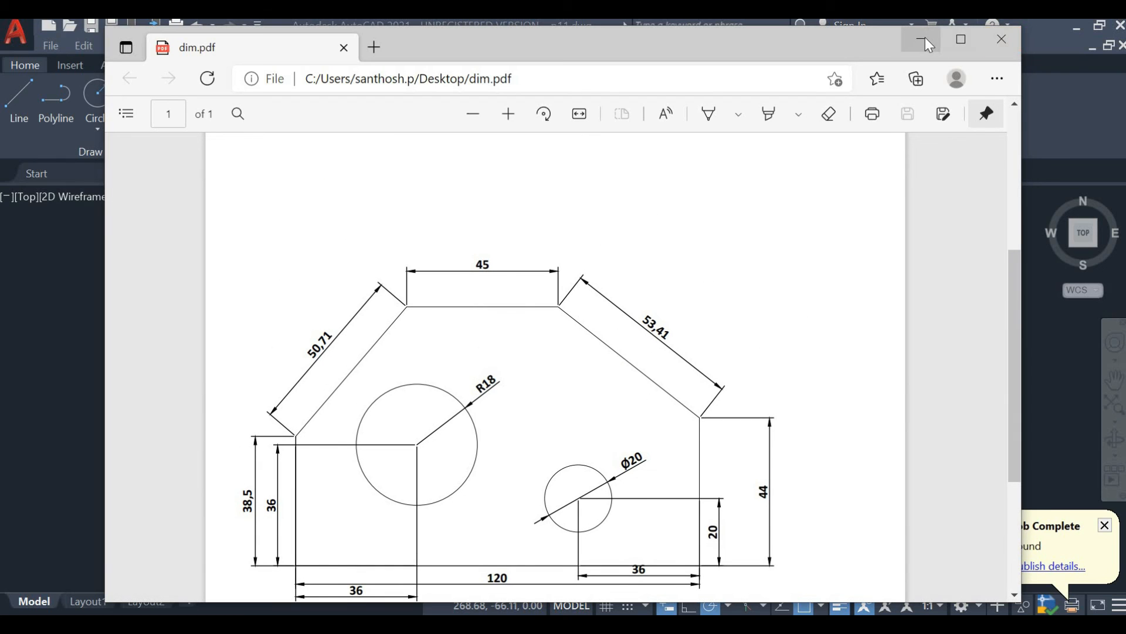
{"action": "left_click", "coordinate": [961, 40]}
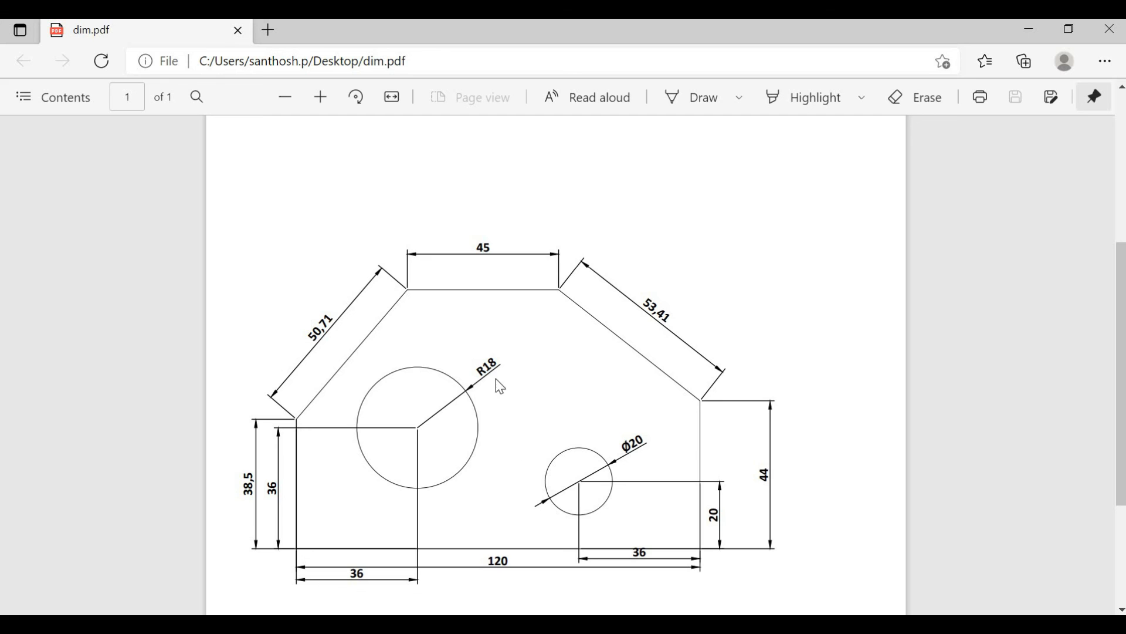
{"action": "scroll", "coordinate": [561, 264], "scroll_direction": "up", "scroll_amount": 5}
{"action": "scroll", "coordinate": [581, 269], "scroll_direction": "down", "scroll_amount": 8}
{"action": "scroll", "coordinate": [581, 271], "scroll_direction": "up", "scroll_amount": 5}
{"action": "scroll", "coordinate": [583, 274], "scroll_direction": "down", "scroll_amount": 5}
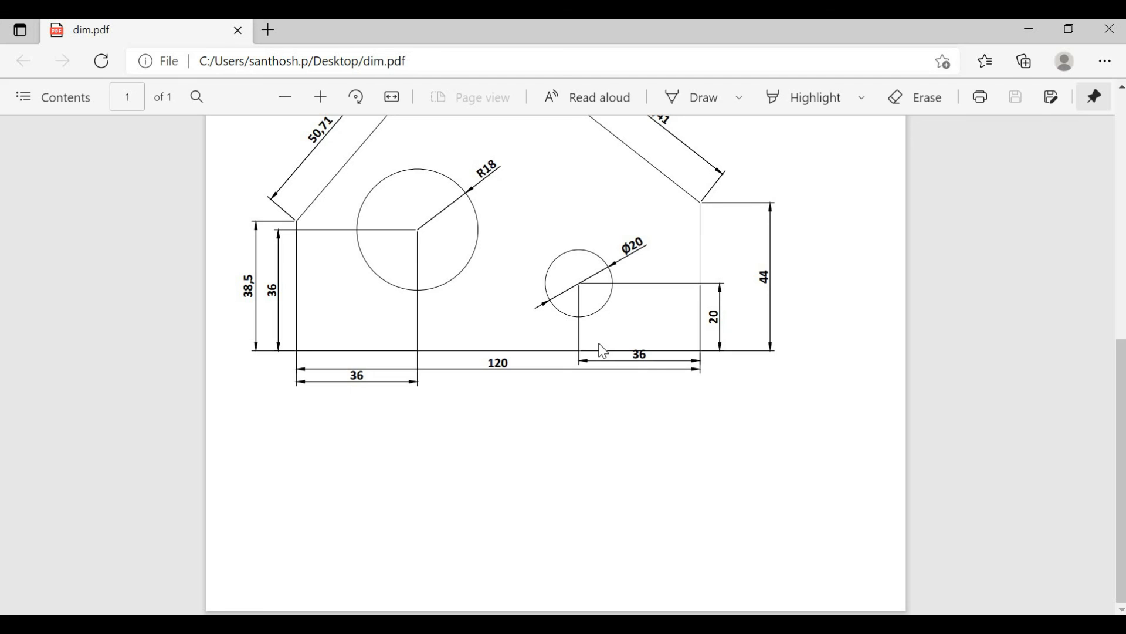
{"action": "scroll", "coordinate": [477, 389], "scroll_direction": "up", "scroll_amount": 6}
{"action": "scroll", "coordinate": [506, 346], "scroll_direction": "down", "scroll_amount": 3}
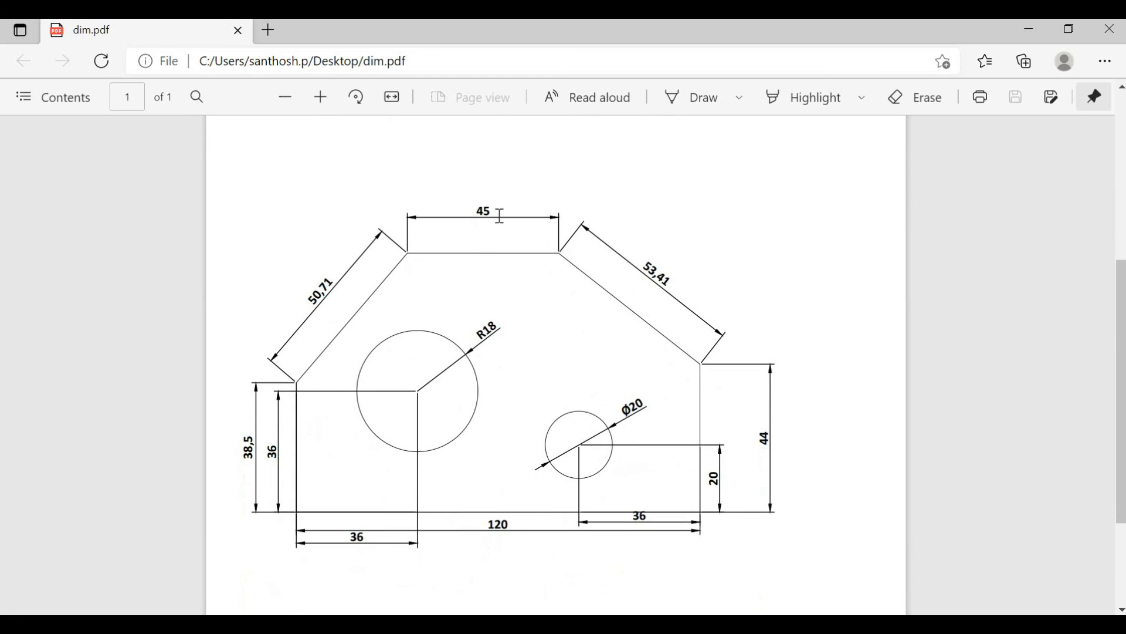